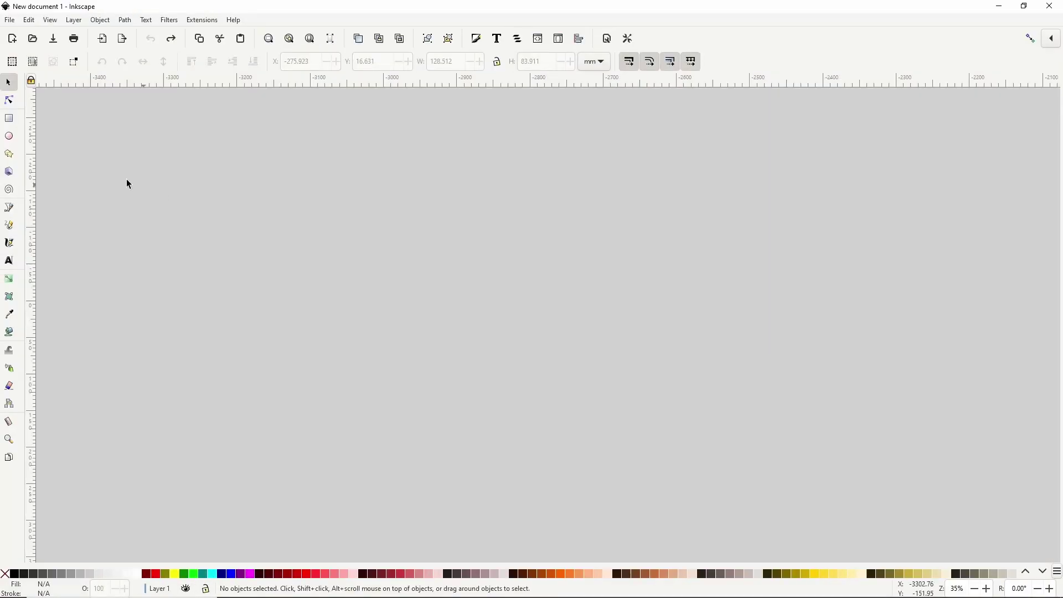
Step: Draw a red perfect circle about 100.5 mm across with the Ellipse tool
left_click(9, 136)
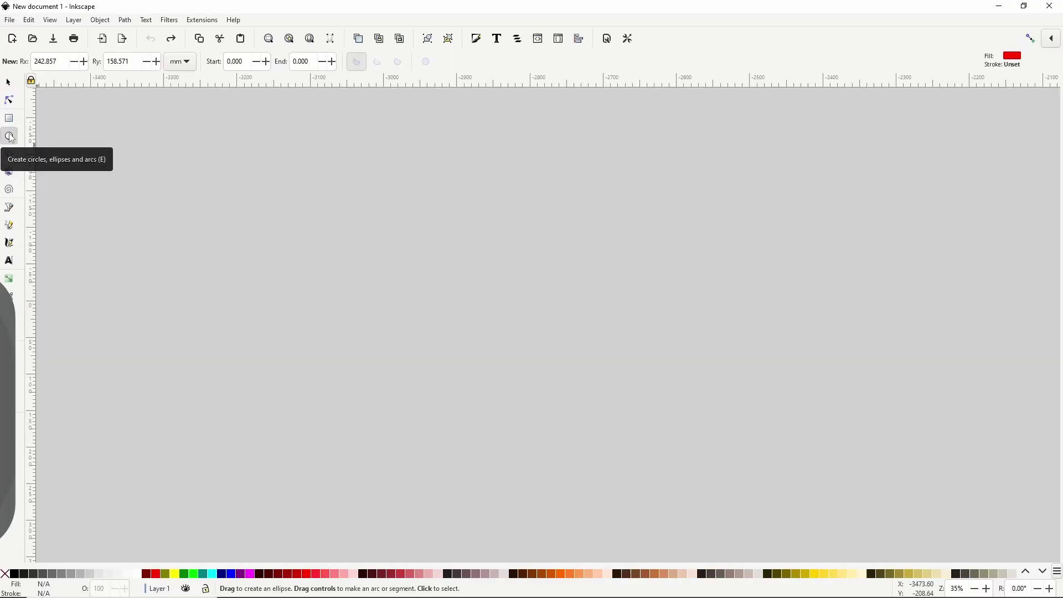
left_click_drag(390, 244, 565, 396)
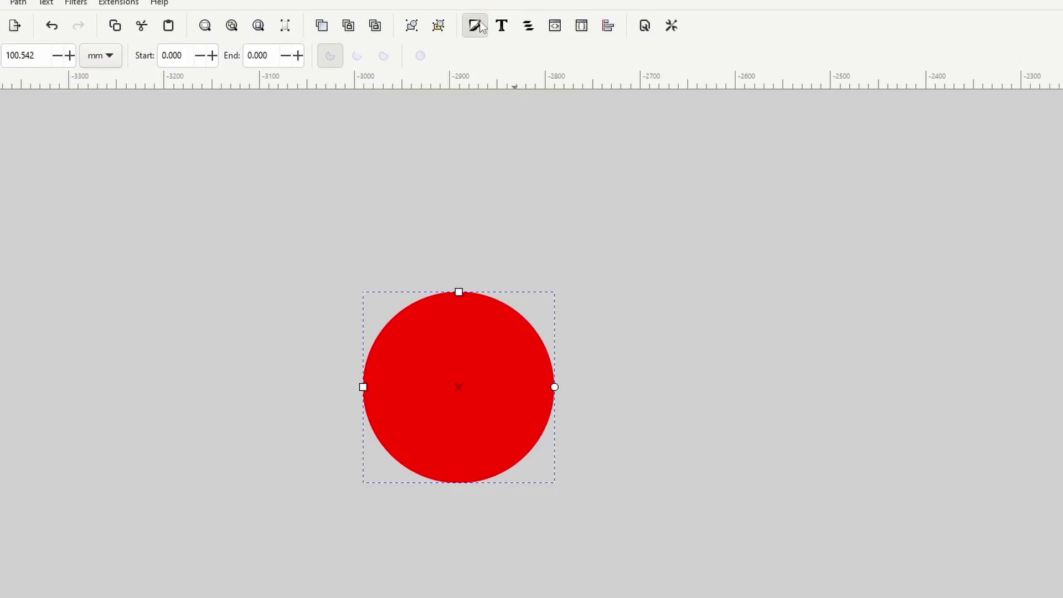
Step: Fill the circle with a linear gradient from orange (hue 30) to fully opaque yellow (hue 52)
left_click(479, 27)
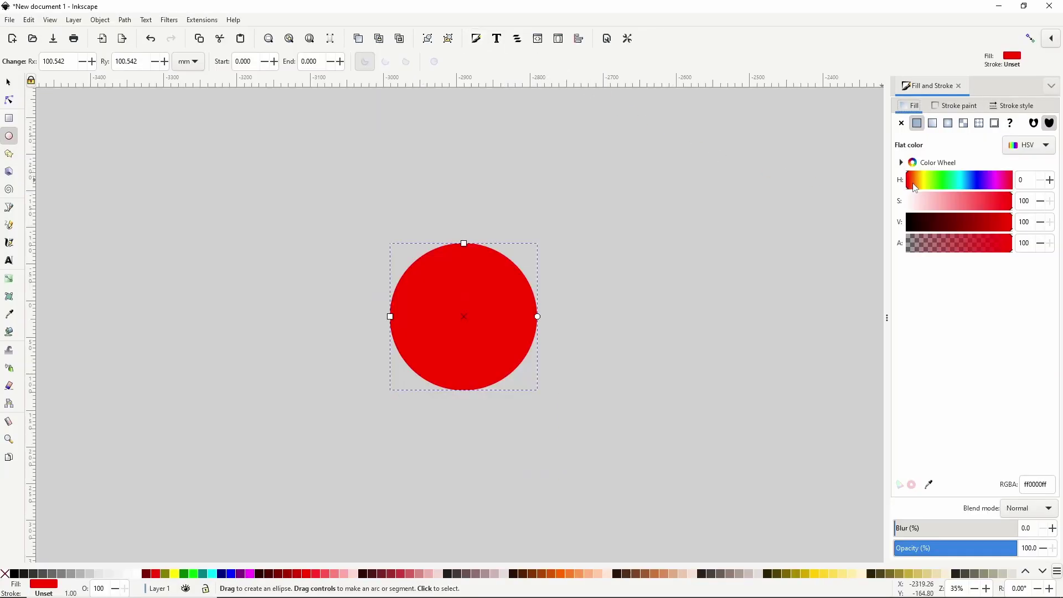
left_click(915, 185)
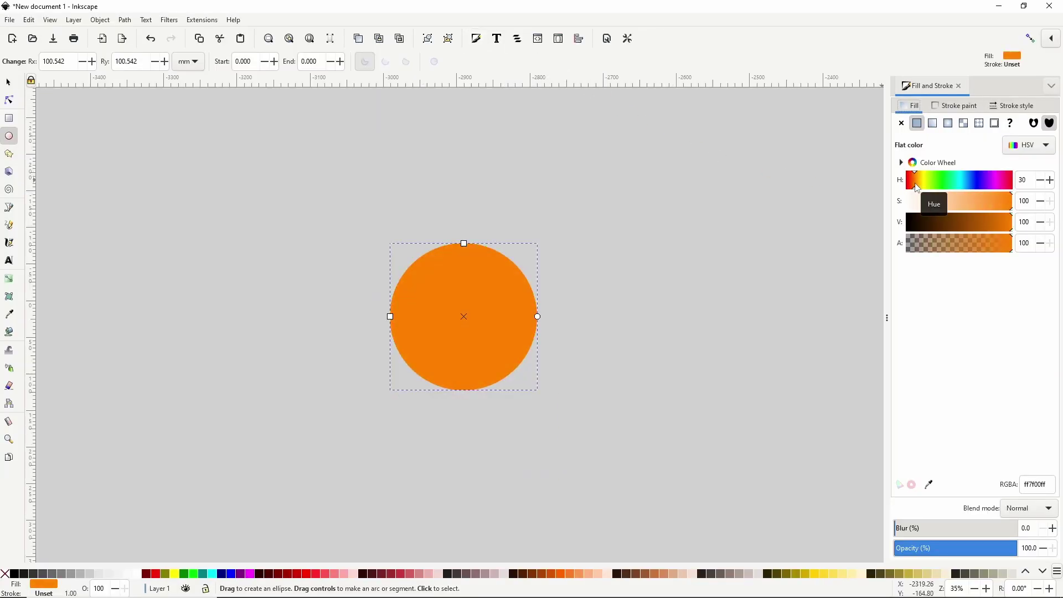
left_click(933, 125)
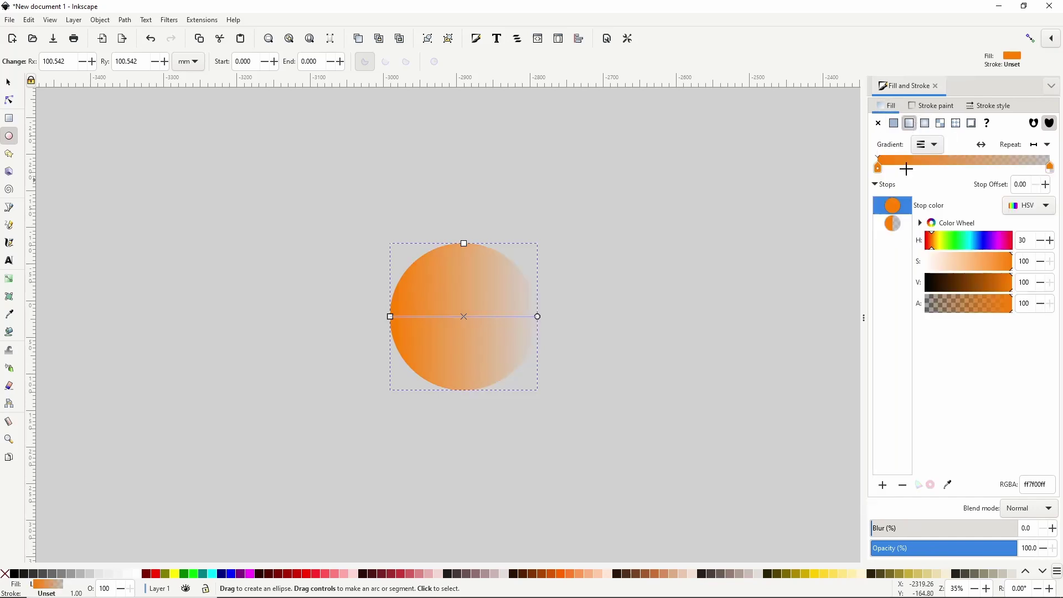
left_click(898, 225)
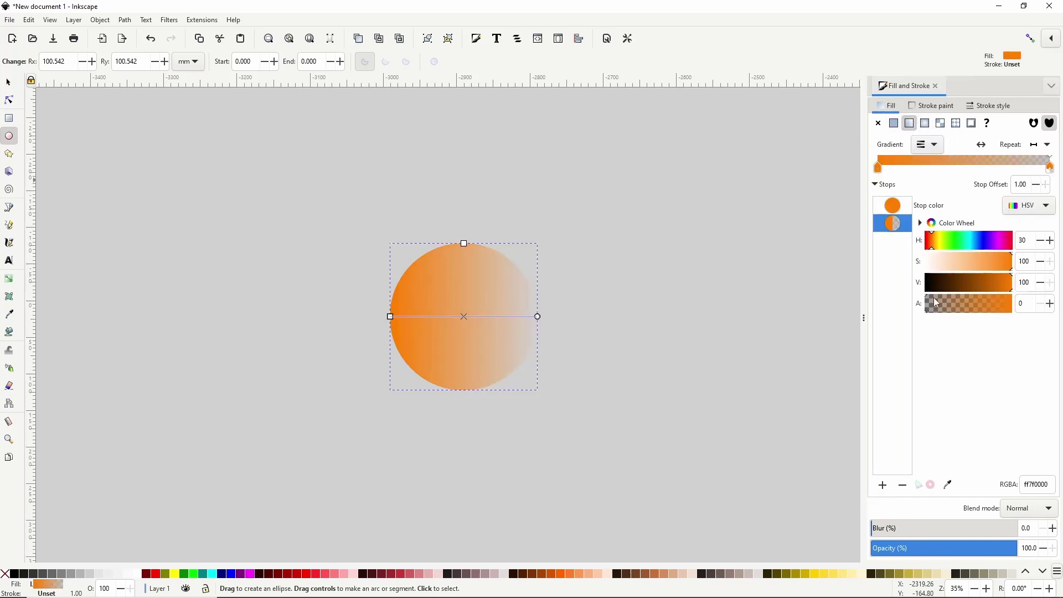
left_click_drag(937, 303, 1025, 304)
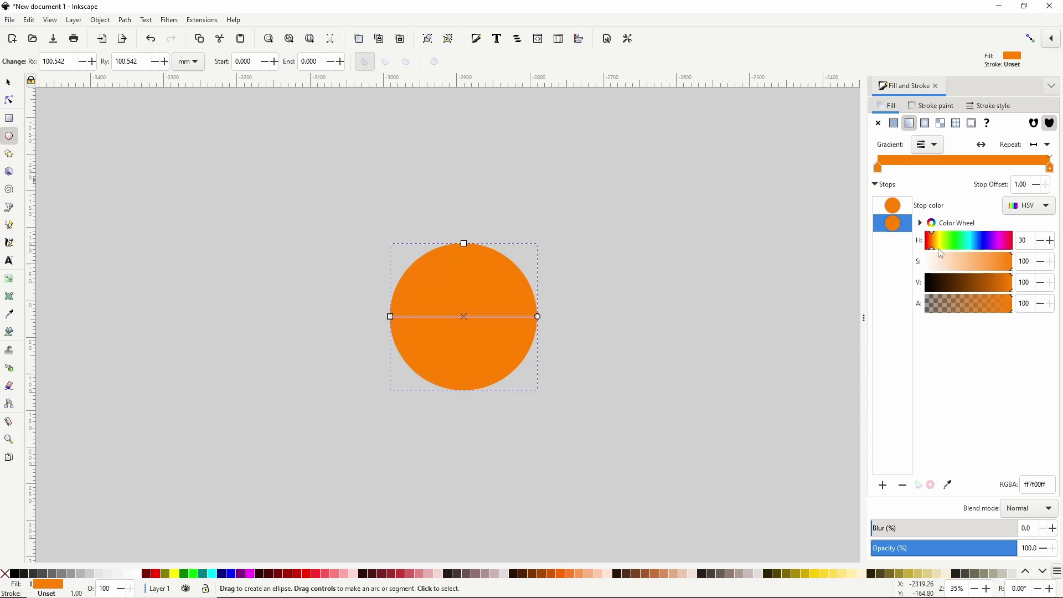
left_click_drag(936, 250, 939, 250)
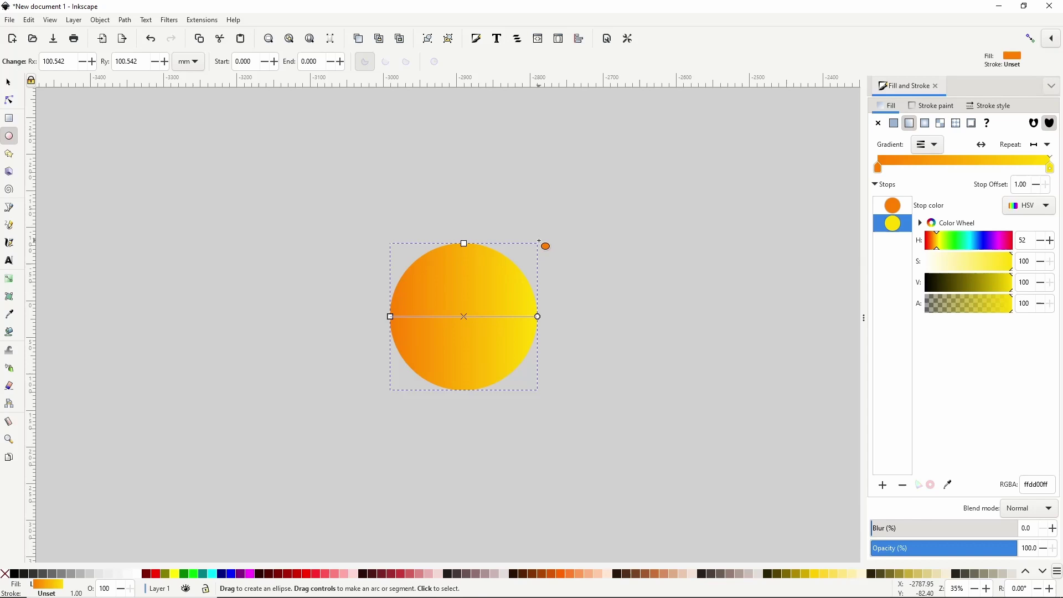
left_click(8, 83)
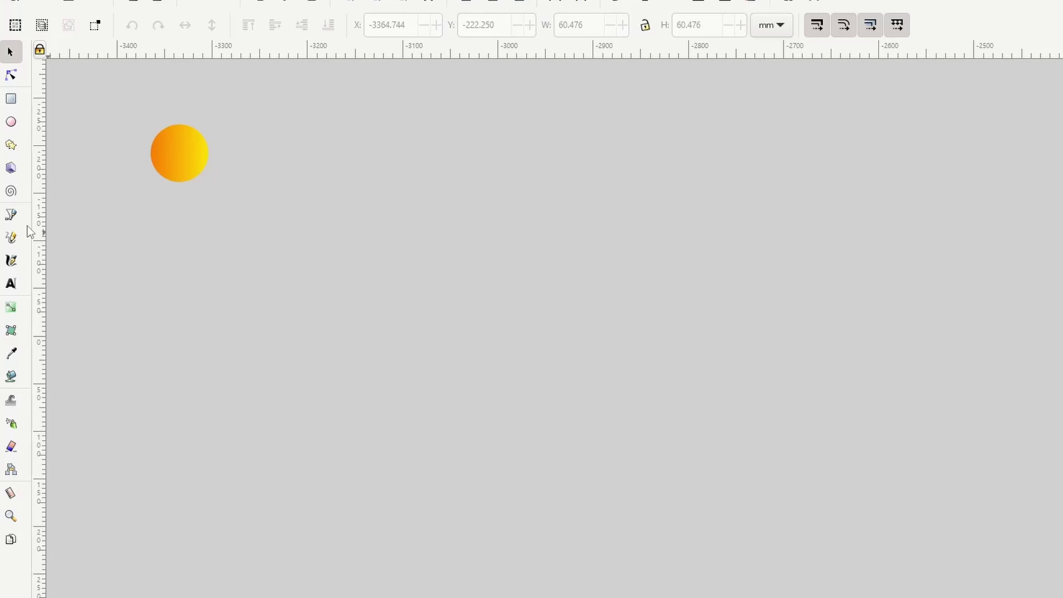
Step: Draw the numeral 3 as one smooth BSpline stroke with the Pen tool
left_click(9, 208)
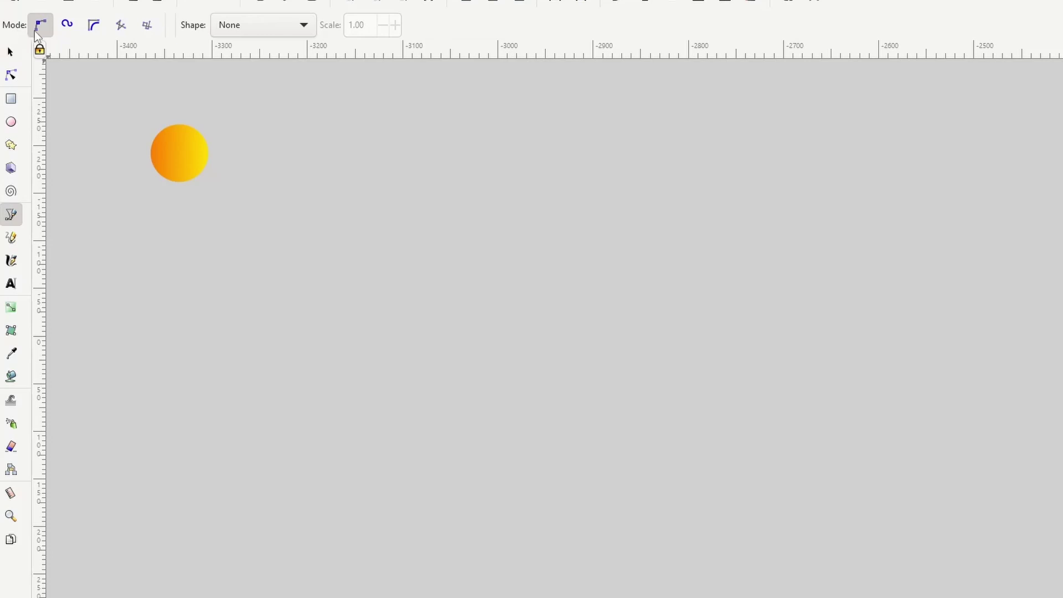
left_click(95, 28)
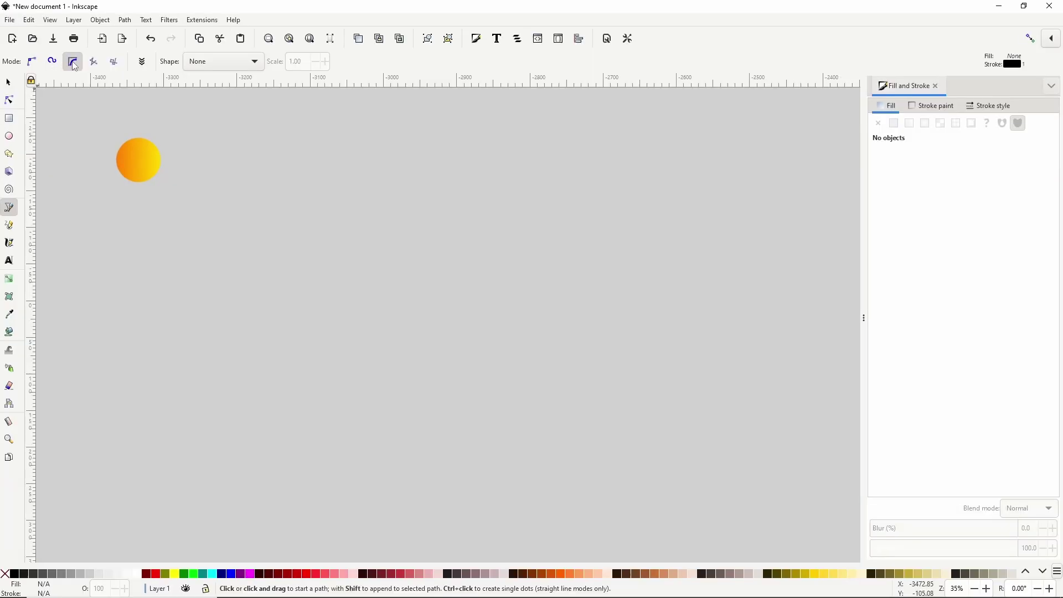
left_click(217, 276)
left_click(261, 244)
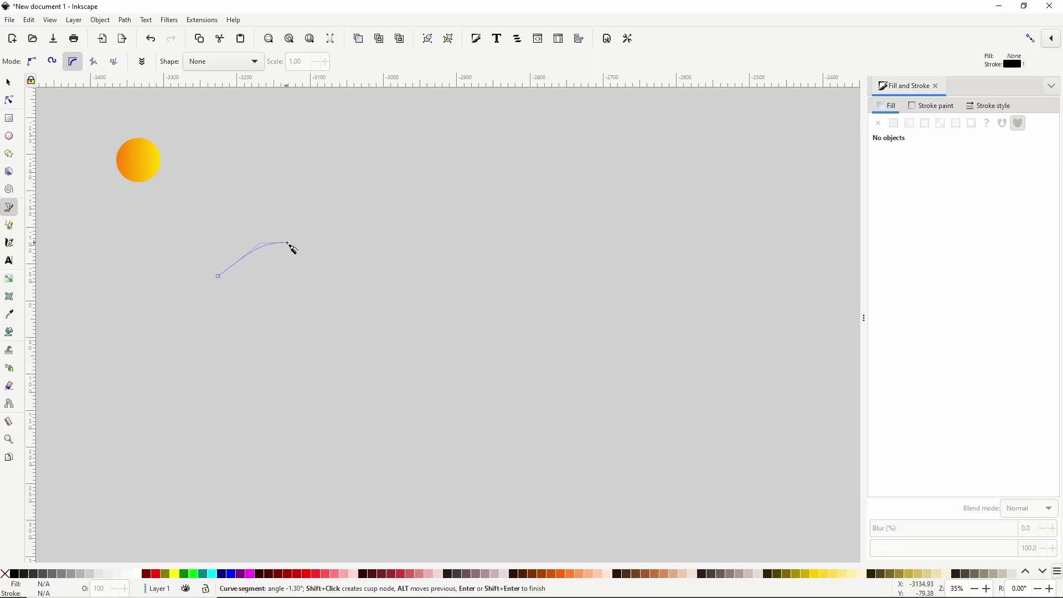
left_click(294, 244)
left_click(329, 264)
left_click(334, 314)
left_click(327, 346)
left_click(296, 367)
left_click(258, 376)
left_click(234, 356)
left_click(240, 338)
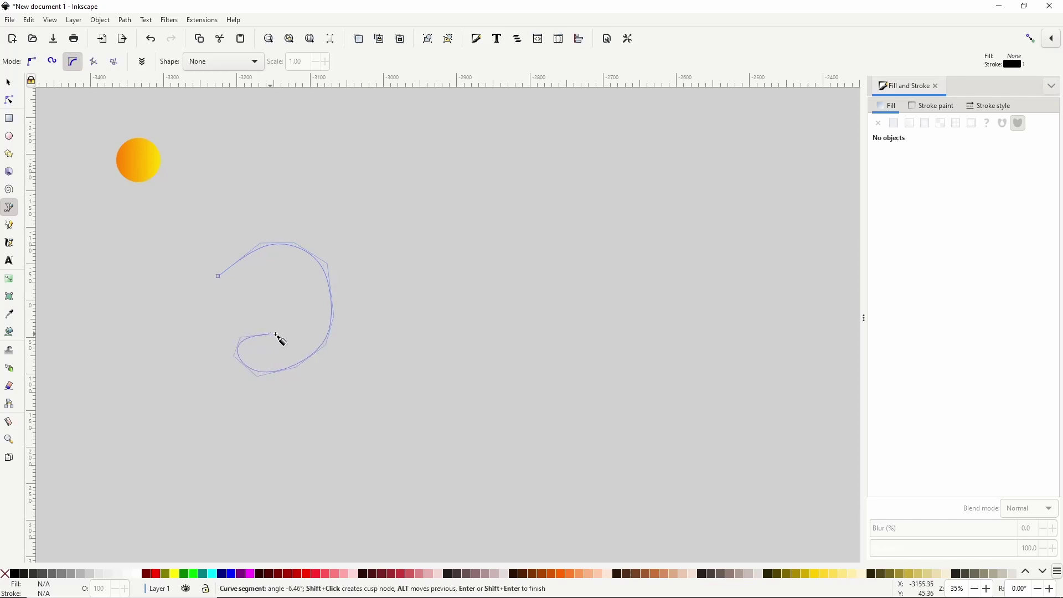
left_click(273, 336)
left_click(324, 366)
left_click(328, 406)
left_click(315, 445)
left_click(266, 459)
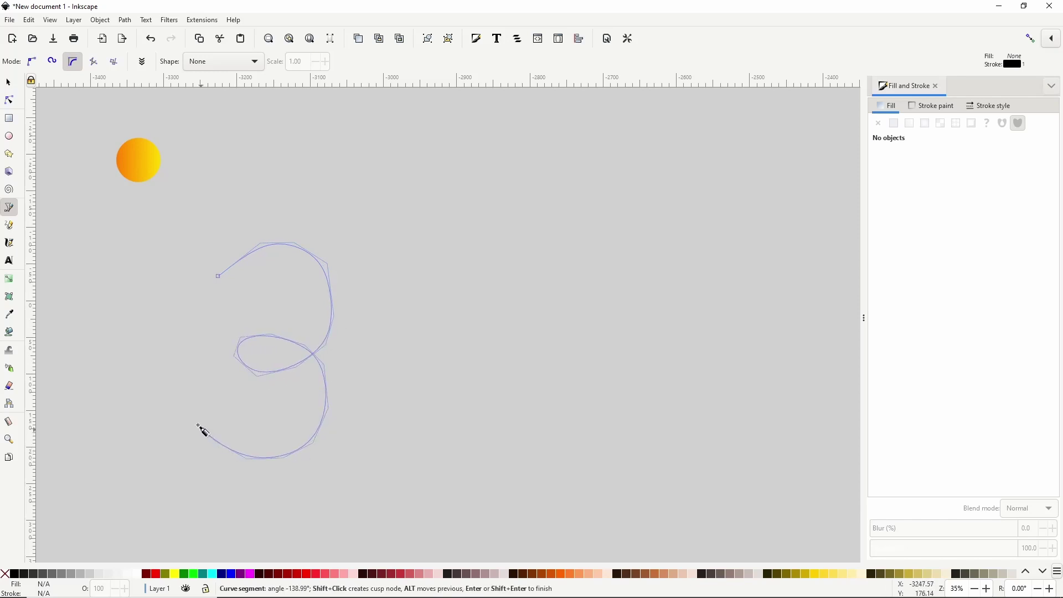
left_click(190, 397)
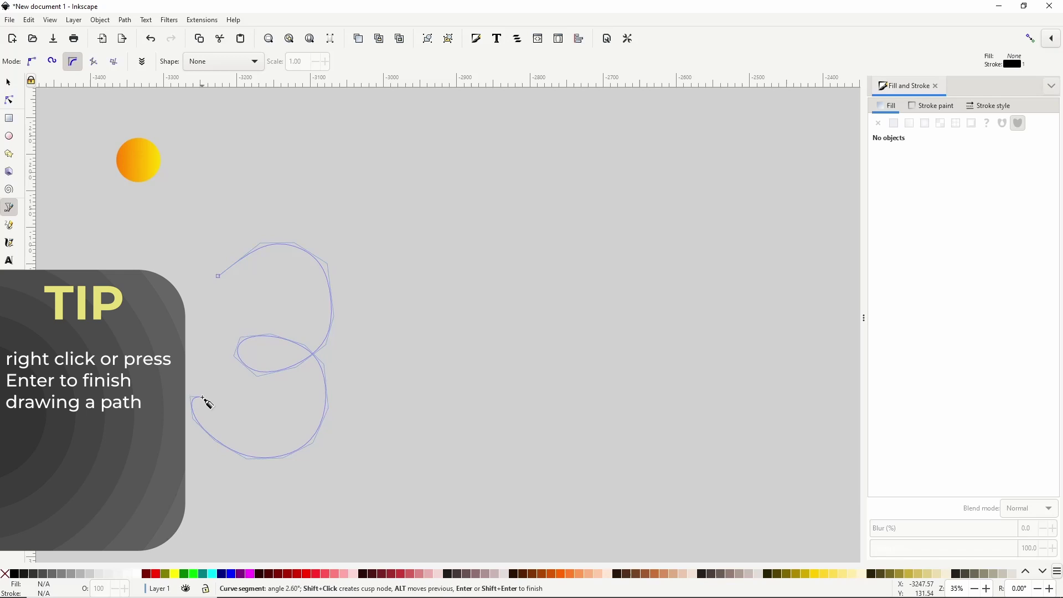
key("Return")
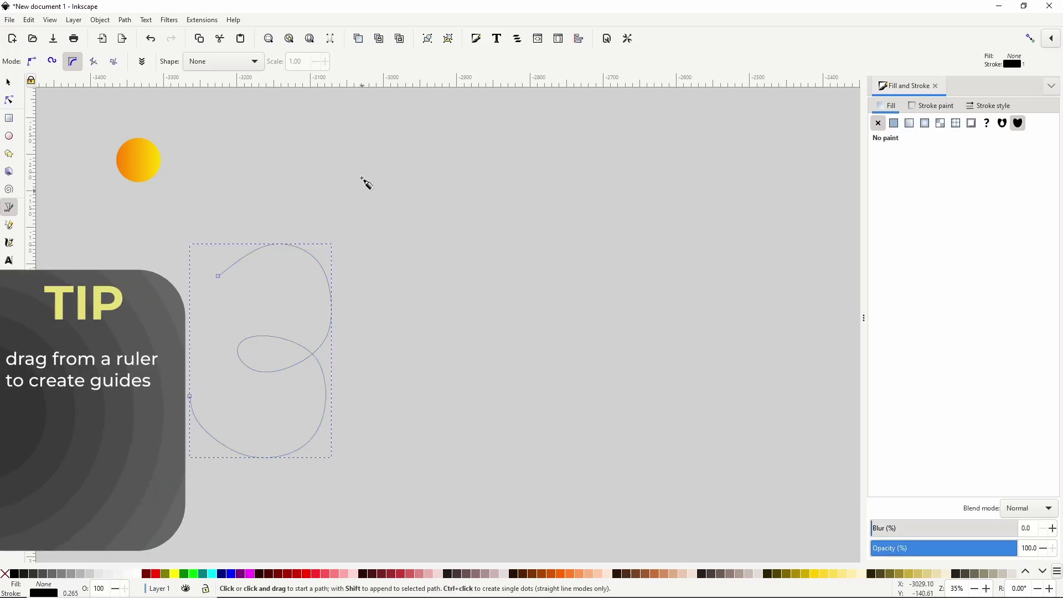
Step: Add horizontal guides at the 3's top and bottom, then draw the D's stem and bowl between them
left_click_drag(354, 84, 368, 245)
left_click_drag(365, 86, 368, 458)
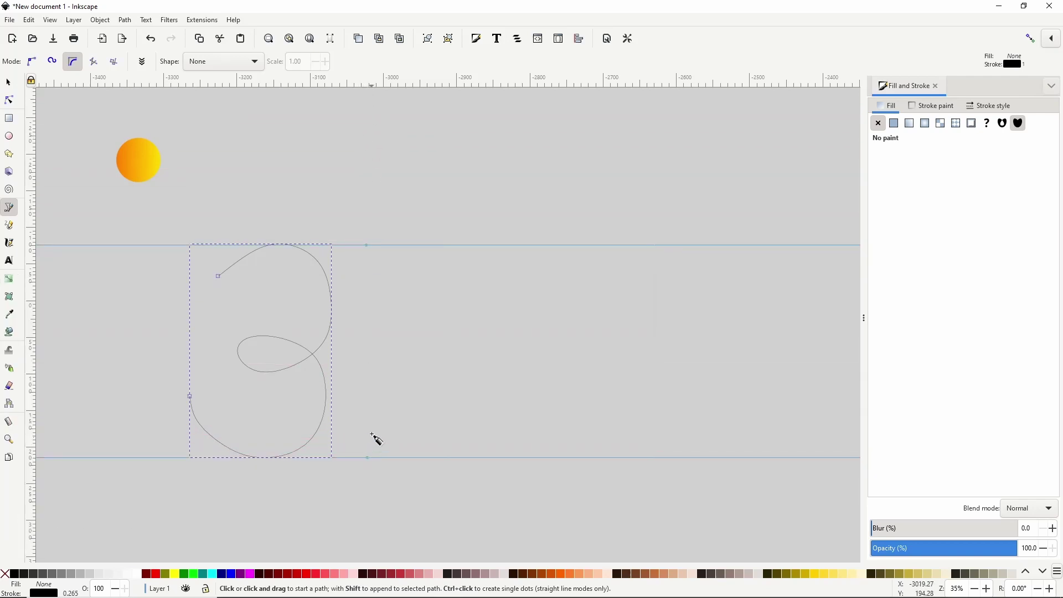
left_click(369, 246)
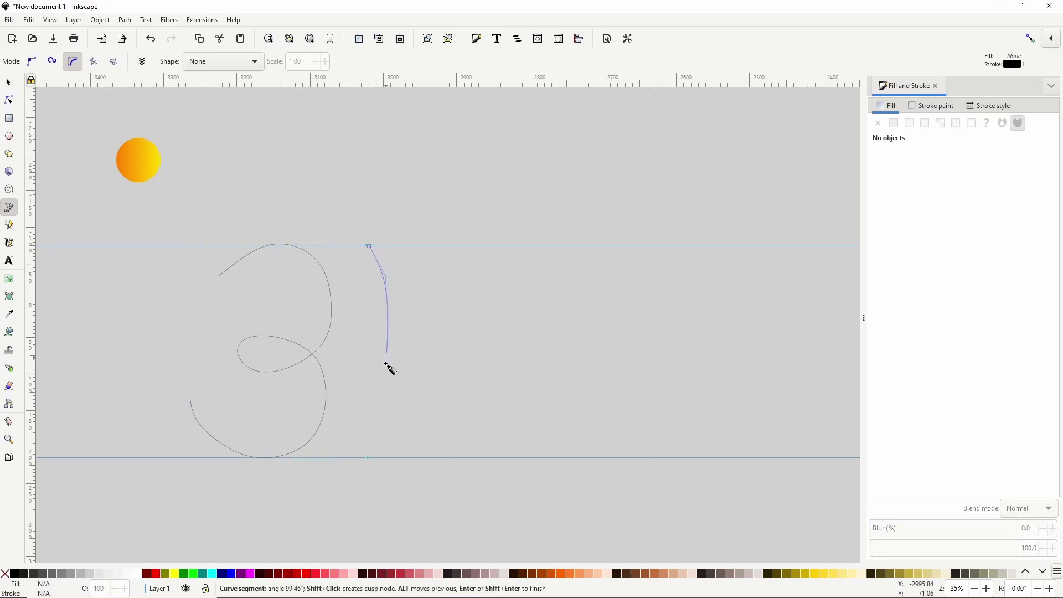
double_click(388, 457)
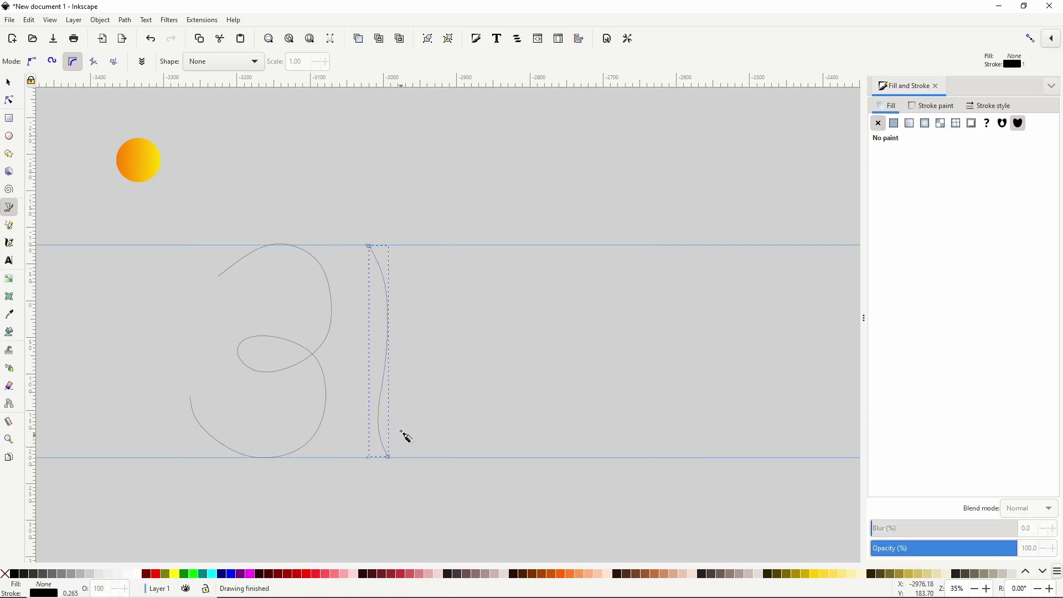
left_click(349, 276)
double_click(353, 411)
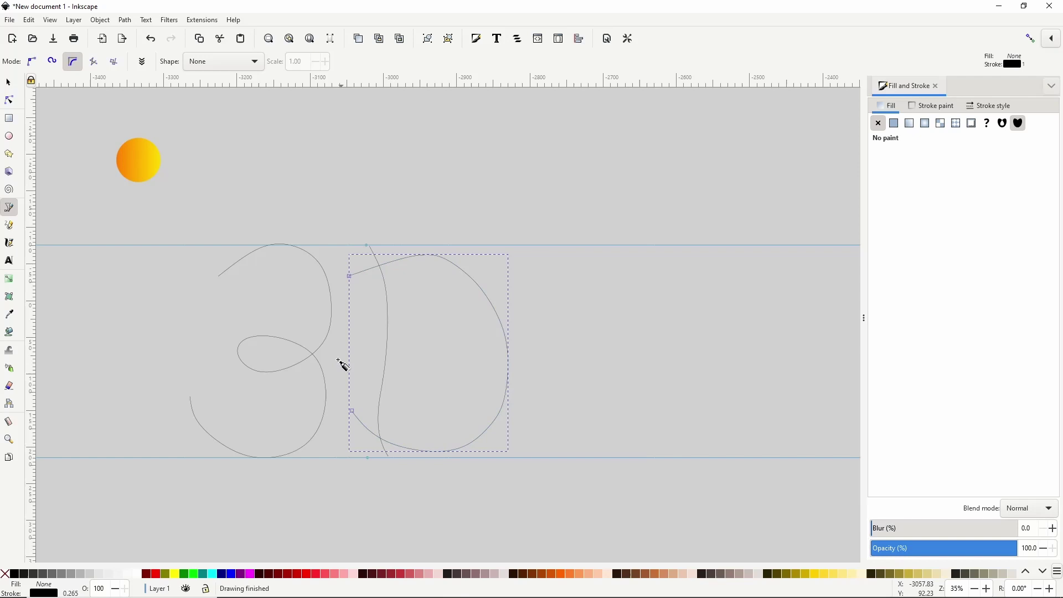
Step: Reshape the D's bowl by pulling its right-side node outward
left_click(9, 100)
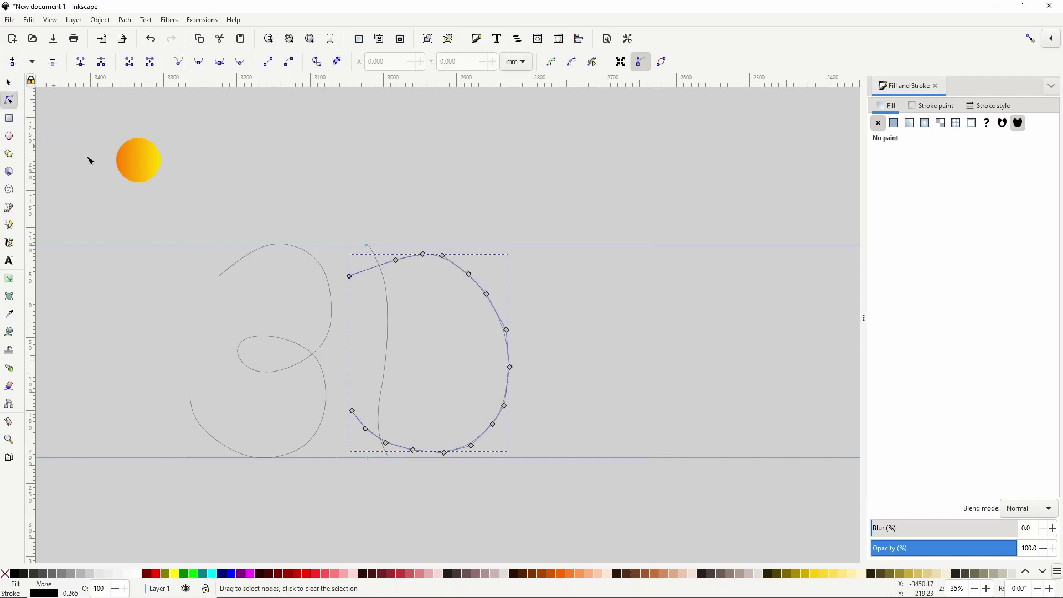
left_click_drag(473, 278, 497, 300)
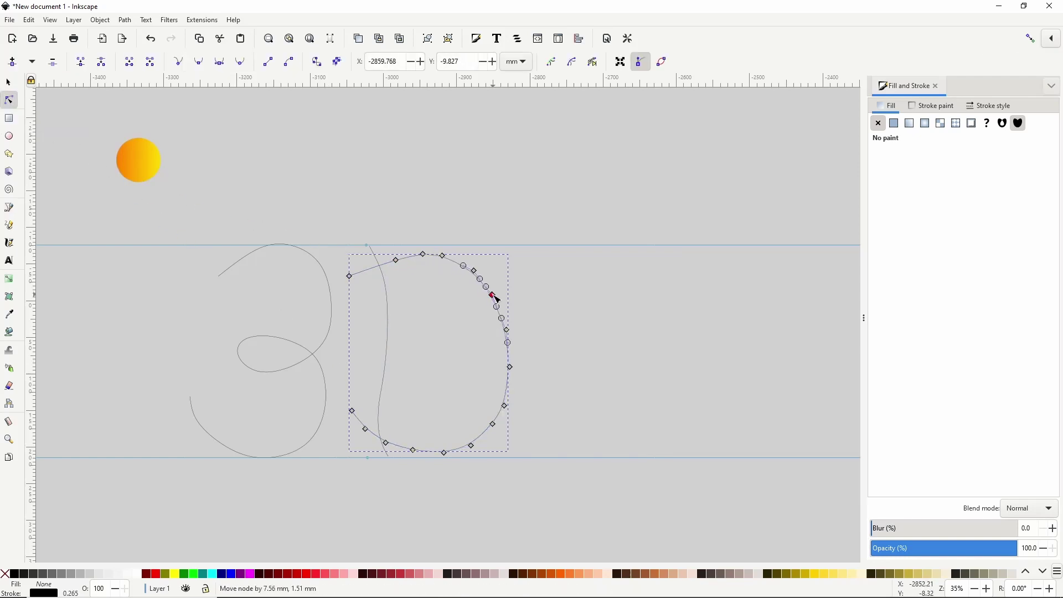
left_click(423, 255)
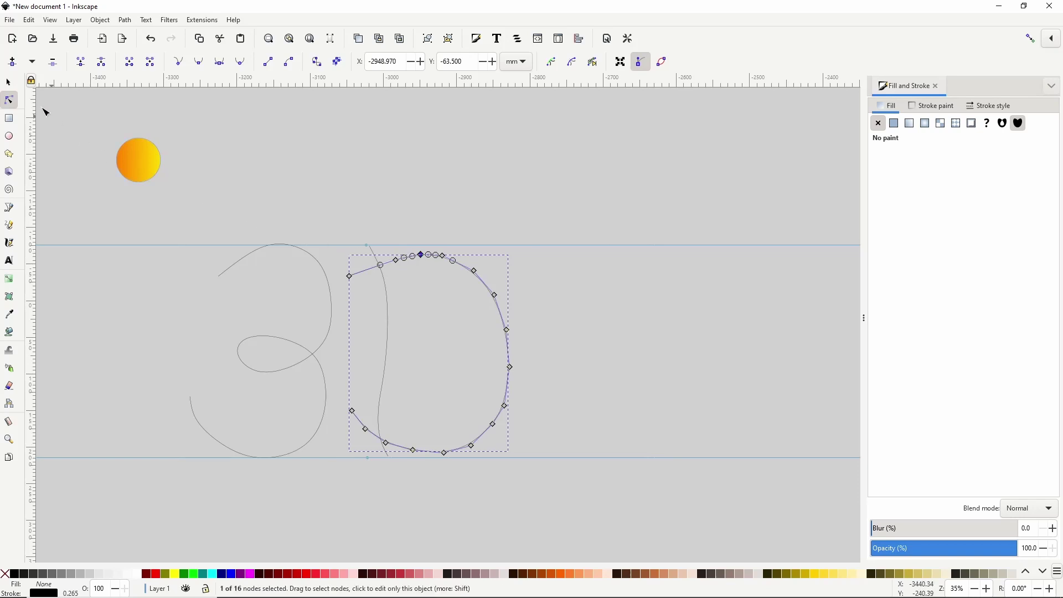
Step: Combine the three letter strokes into one path, move it toward the centre, and remove both guides
left_click(9, 82)
mouse_move(152, 226)
left_mouse_down()
mouse_move(461, 473)
mouse_move(560, 490)
mouse_move(548, 484)
left_mouse_up()
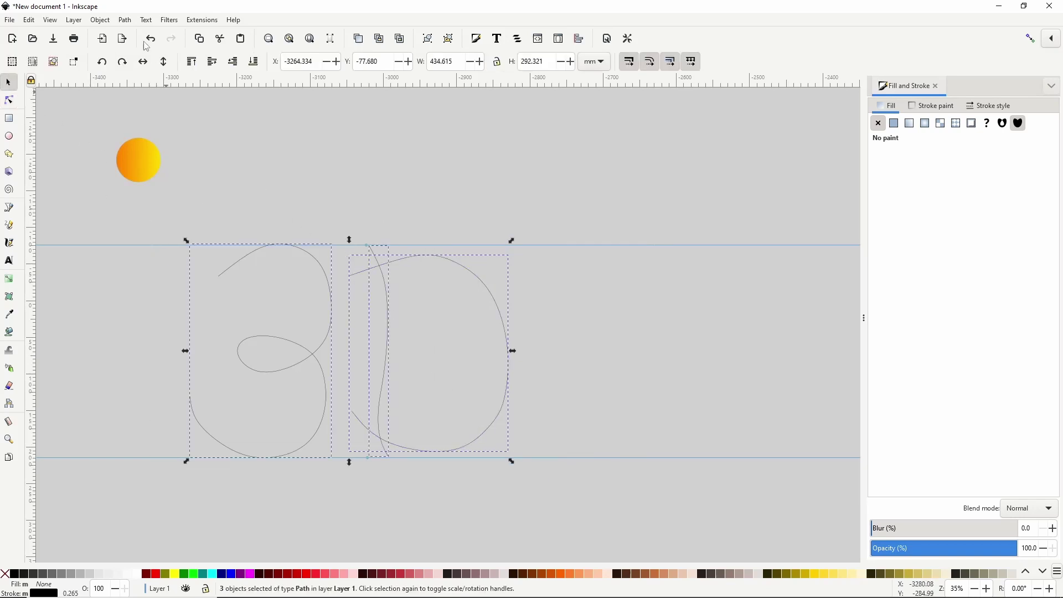
left_click(125, 20)
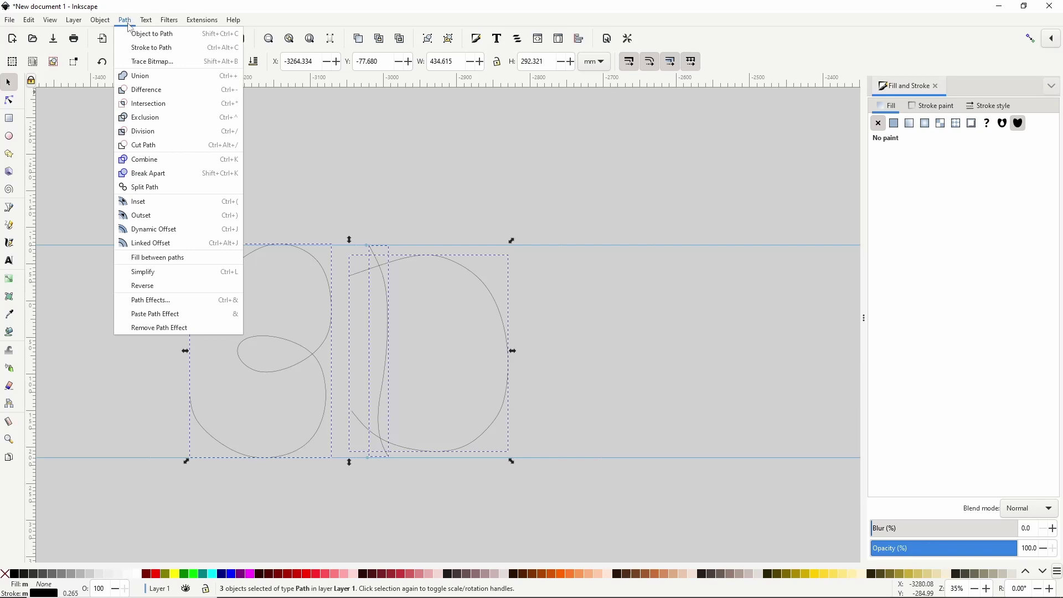
left_click(164, 165)
mouse_move(332, 290)
left_mouse_down()
mouse_move(449, 270)
mouse_move(421, 283)
left_mouse_up()
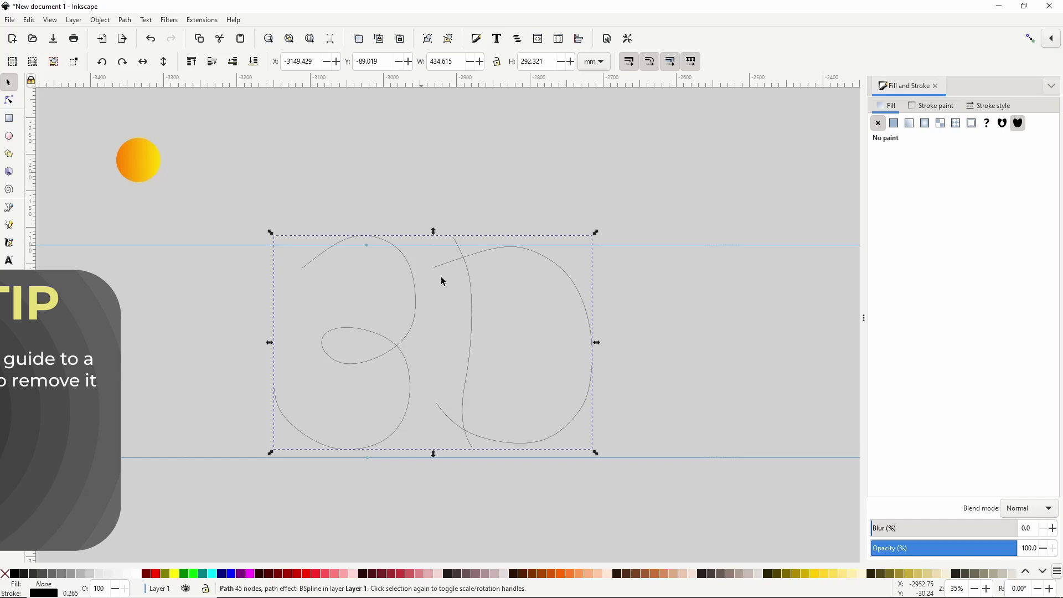
left_click_drag(613, 244, 511, 70)
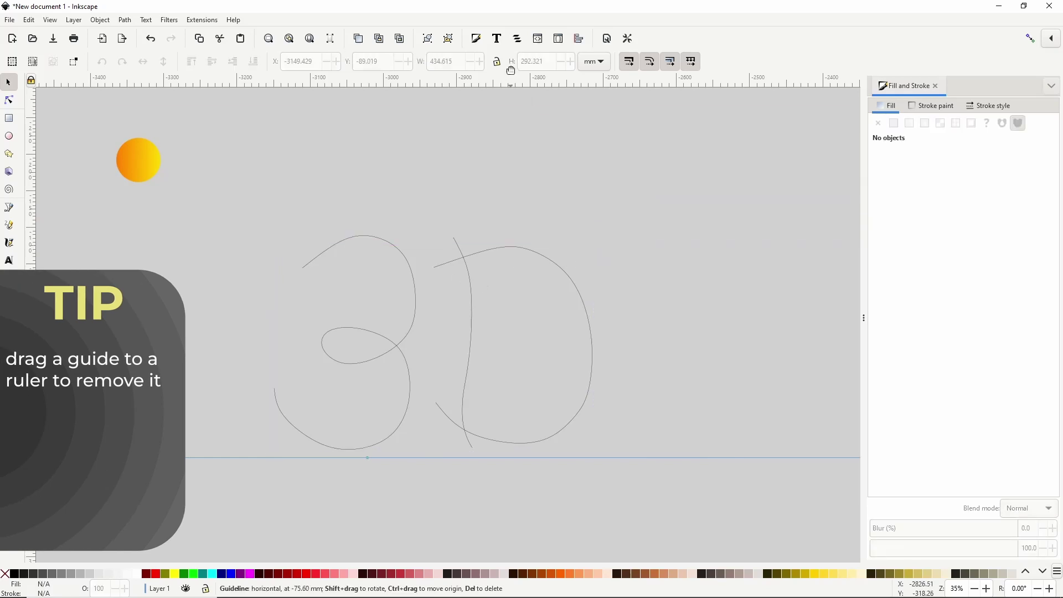
left_click_drag(624, 458, 453, 75)
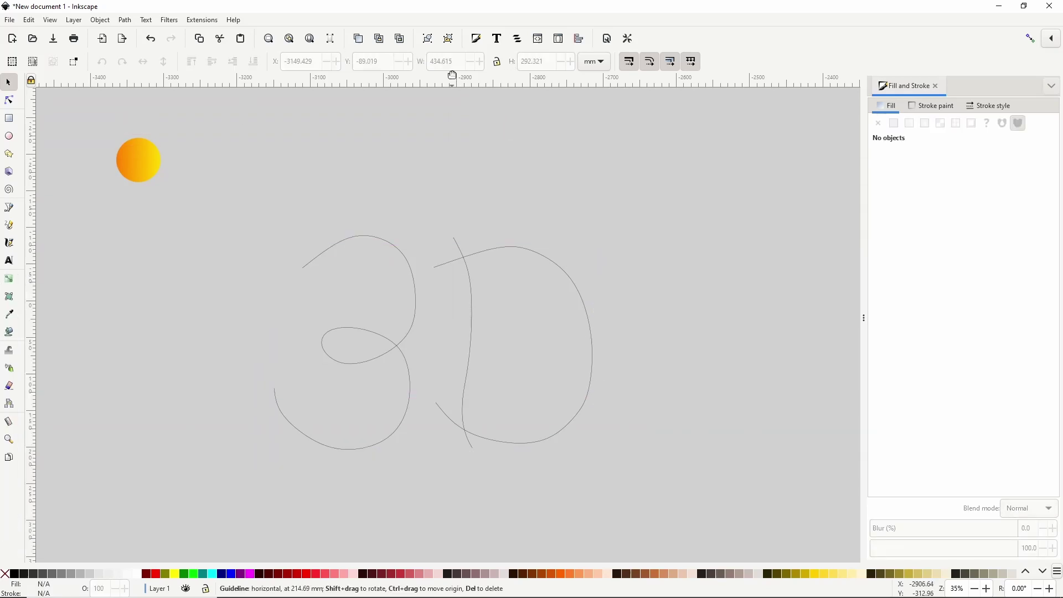
Step: Raise the gradient circle above the 3D path, park it top-left, and select both objects
left_click(143, 149)
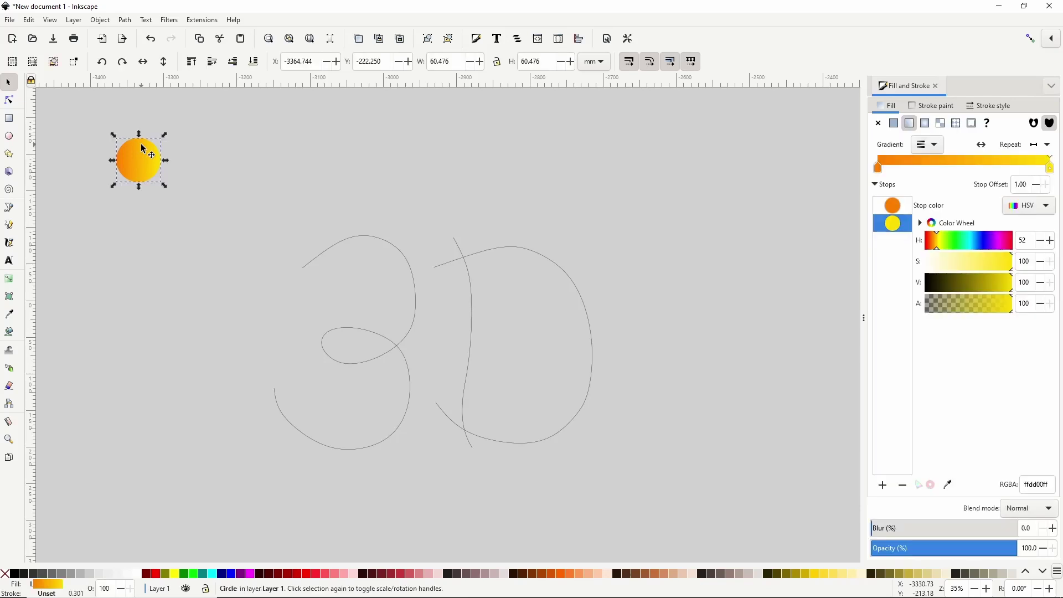
mouse_move(143, 148)
left_mouse_down()
mouse_move(254, 248)
mouse_move(389, 239)
mouse_move(357, 239)
left_mouse_up()
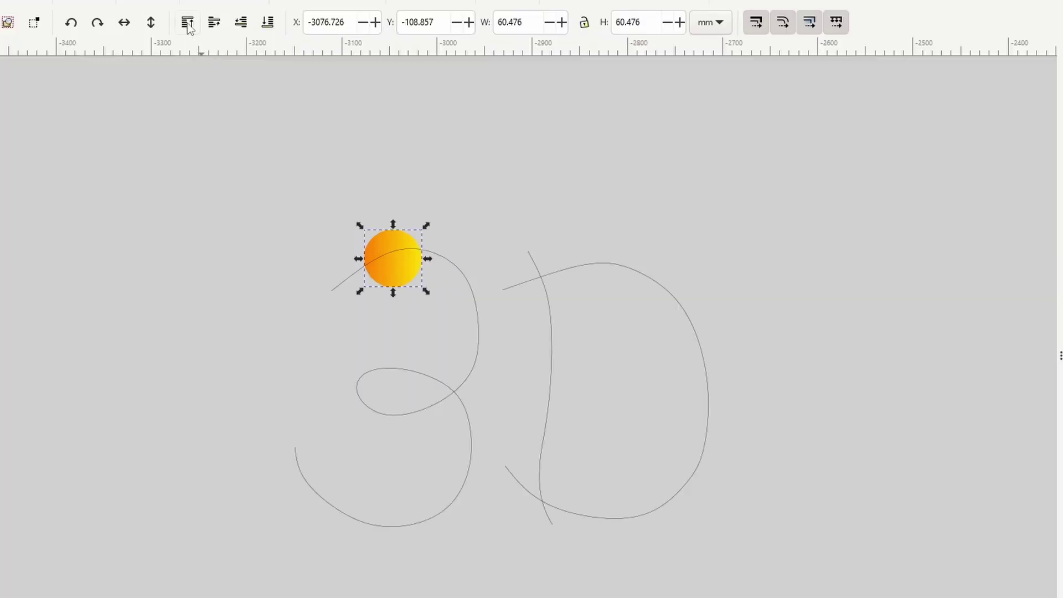
left_click(188, 25)
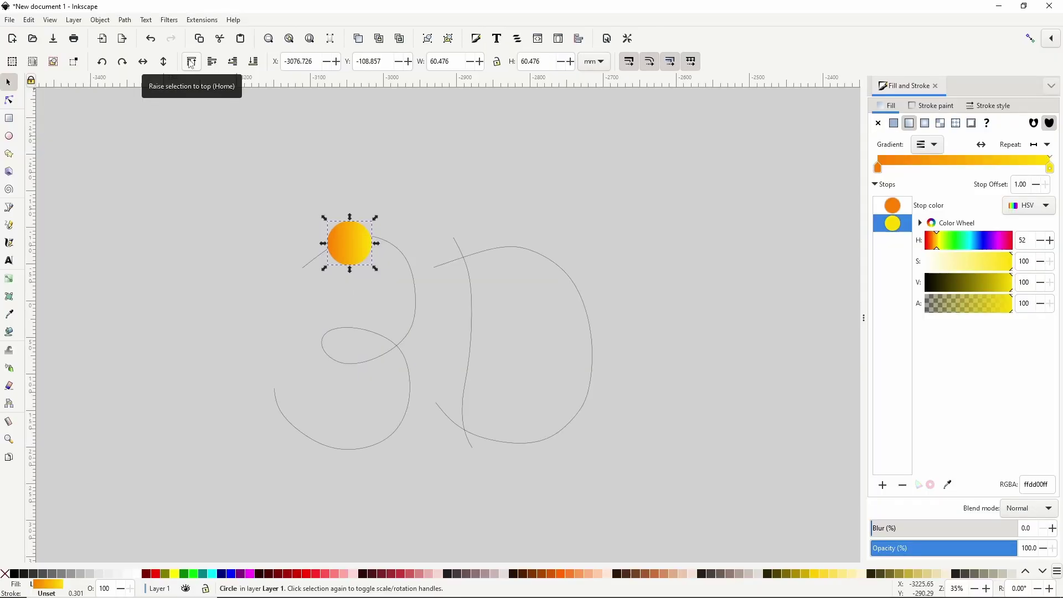
left_click_drag(343, 250, 97, 146)
left_click_drag(59, 101, 630, 476)
left_click(203, 20)
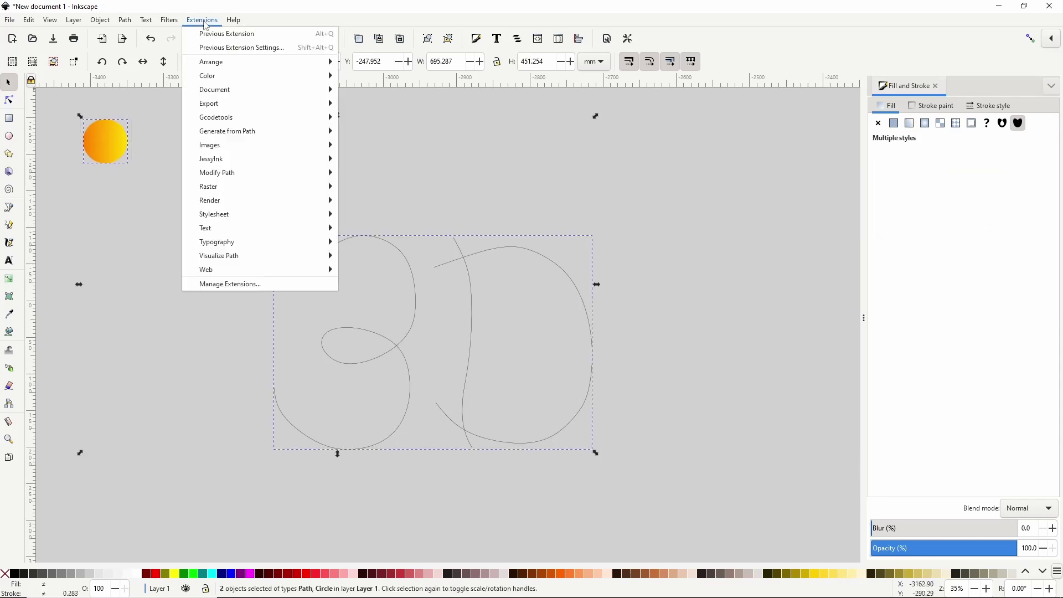
Step: Open the Scatter extension from Generate from Path with live preview turned on
mouse_move(261, 133)
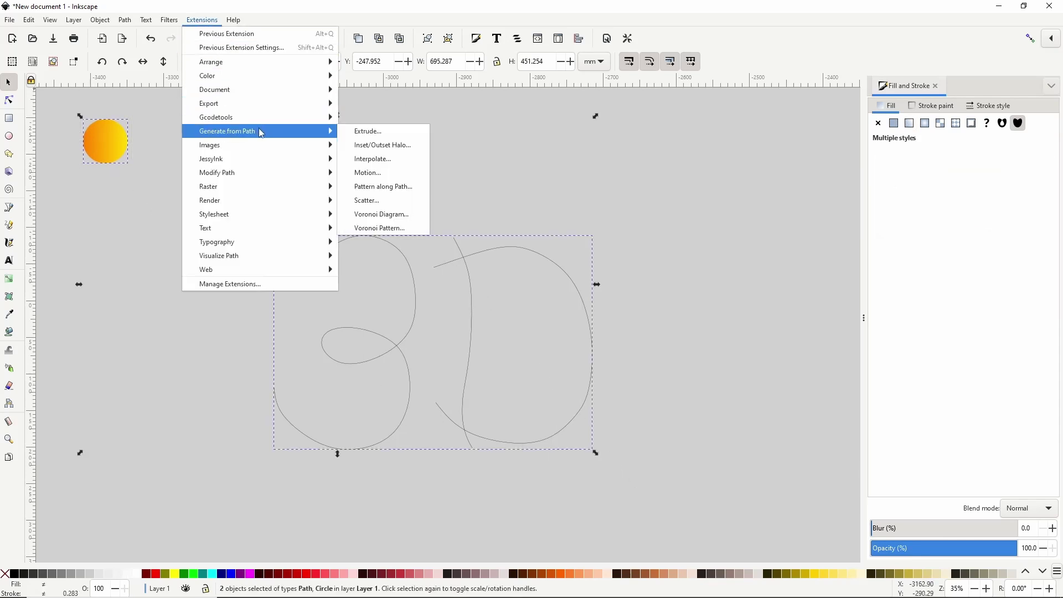
left_click(368, 201)
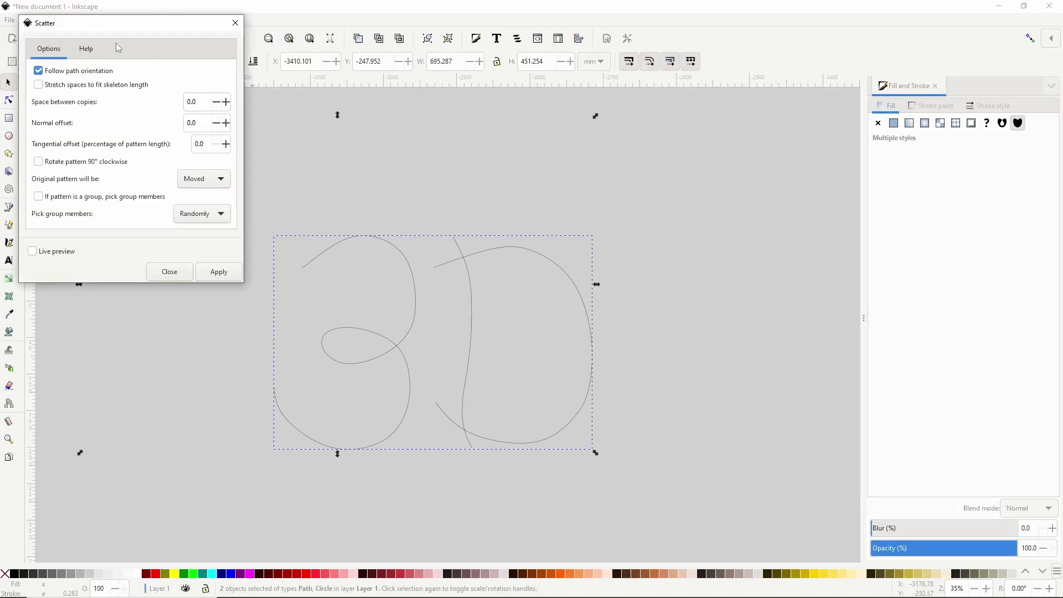
left_click_drag(107, 34, 725, 110)
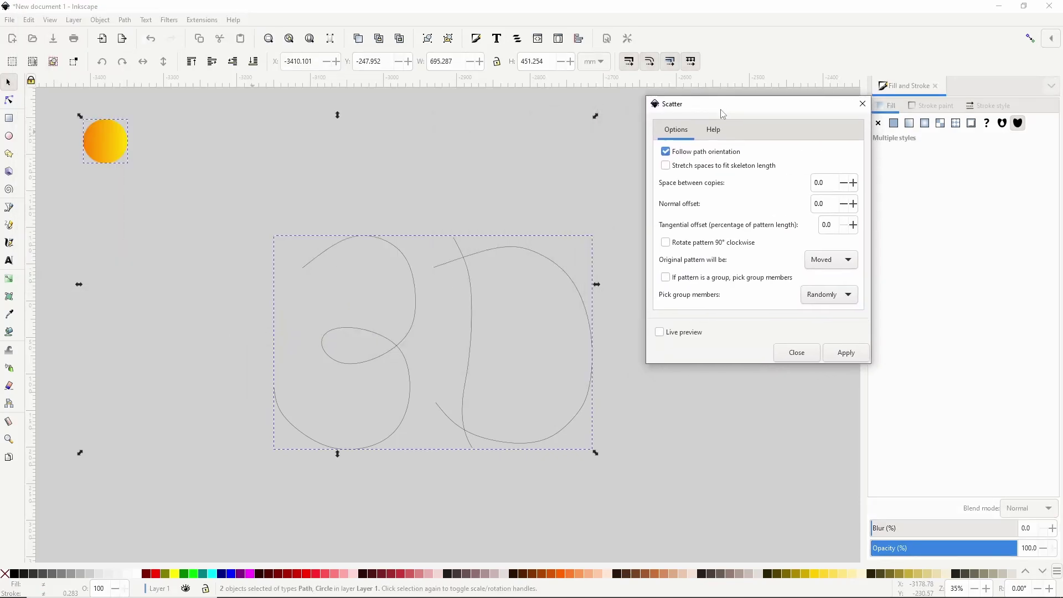
left_click(693, 339)
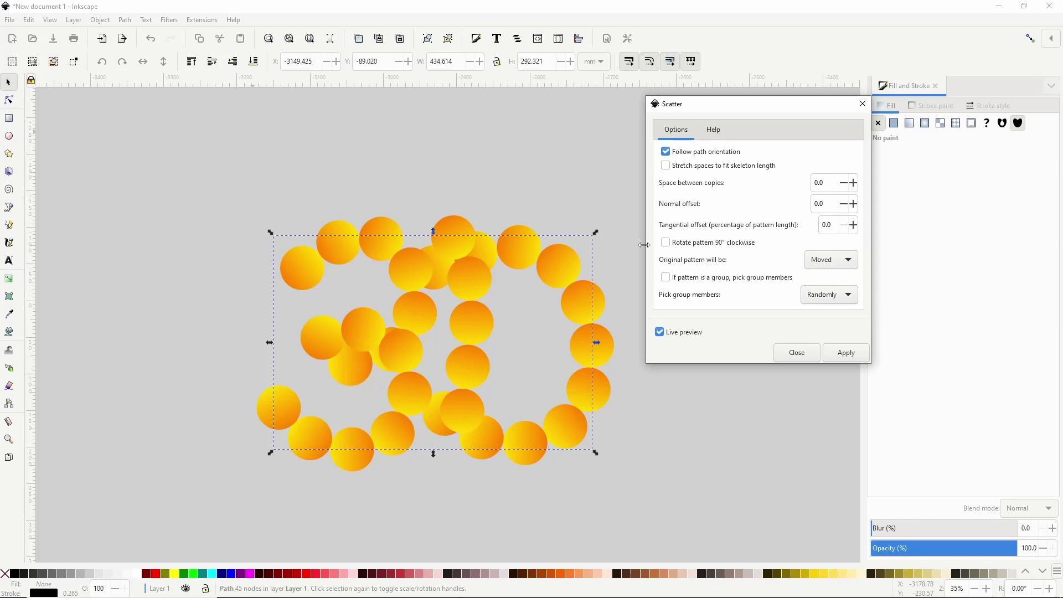
Step: Try copy spacings of -30, -60, -70 and -65, dismissing the pattern-too-small error
left_click_drag(820, 181, 833, 182)
left_click(834, 203)
triple_click(829, 187)
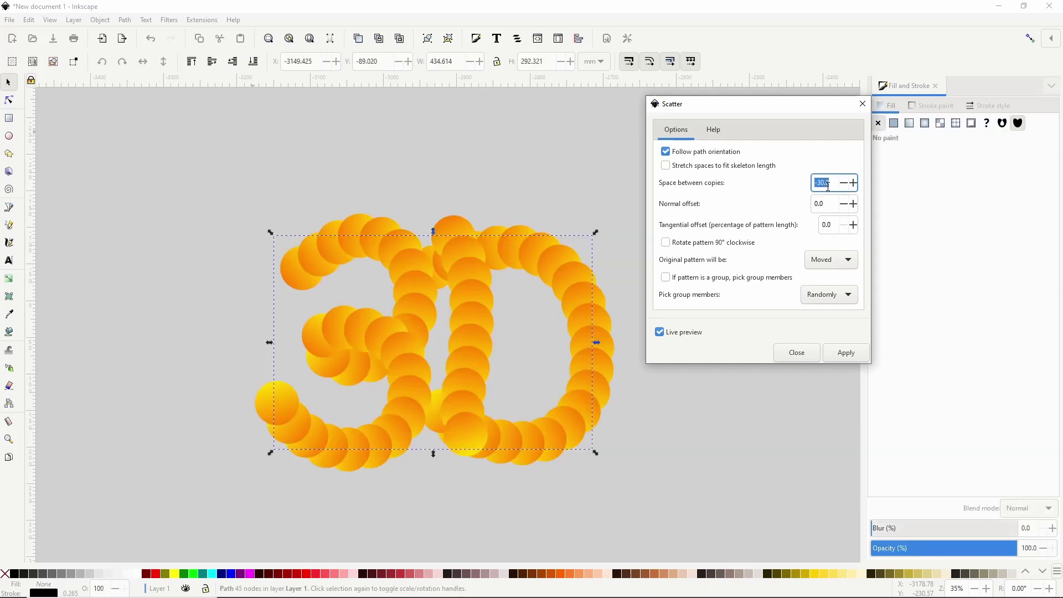
type("-60")
left_click(822, 205)
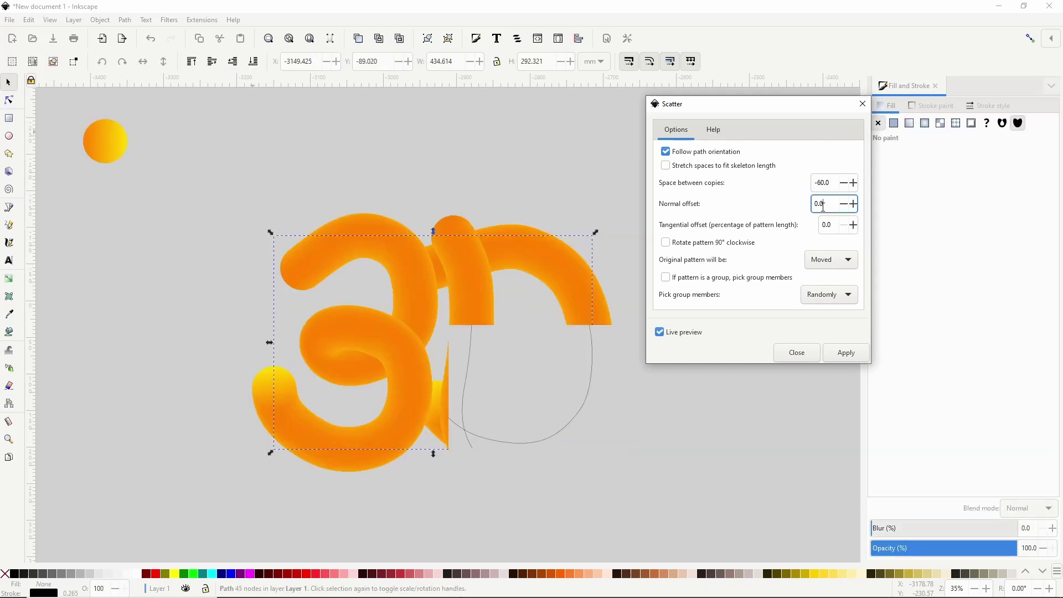
triple_click(819, 183)
type("-70")
left_click(825, 204)
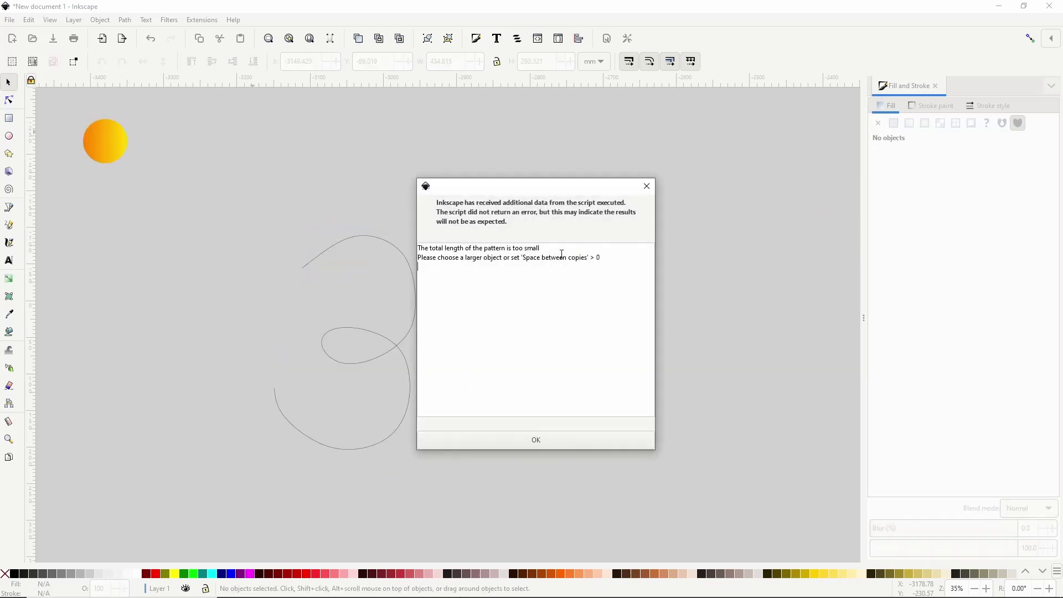
left_click(551, 441)
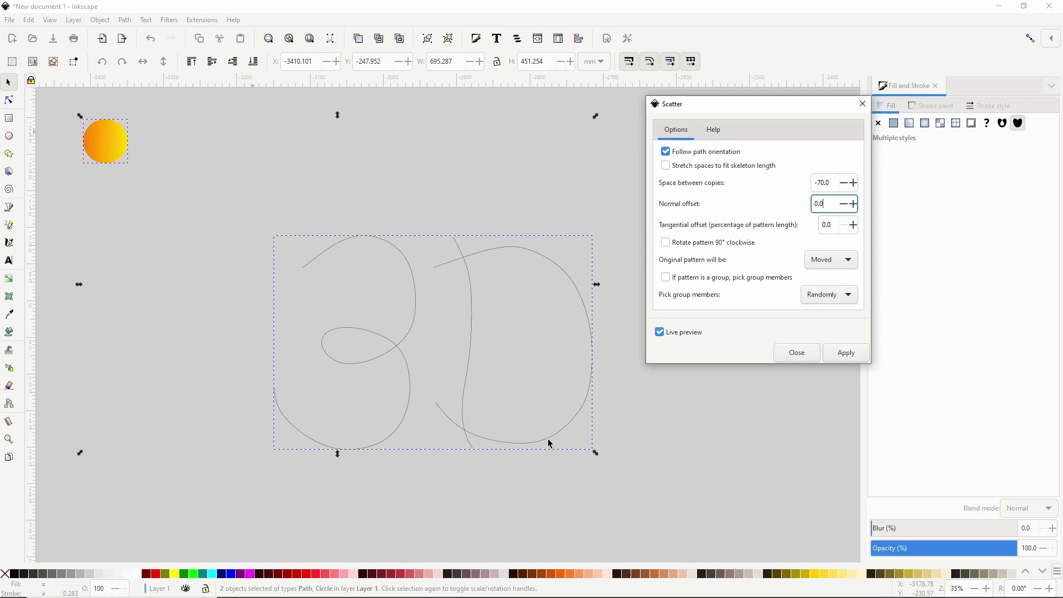
triple_click(829, 183)
type("-65")
left_click(822, 203)
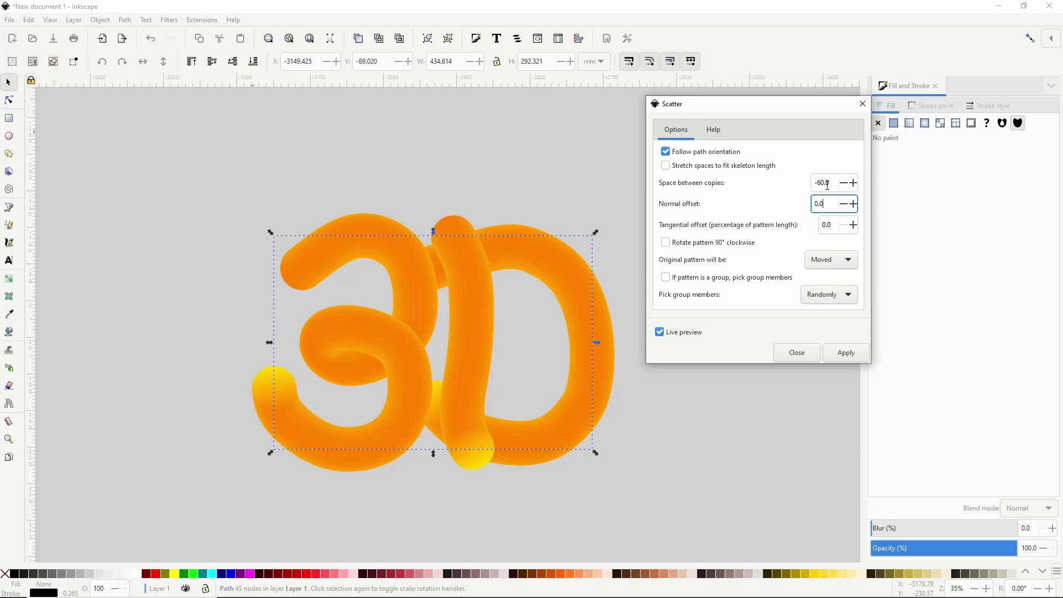
Step: Untick Follow path orientation, set Original pattern to Cloned, and apply the scatter
left_click(667, 152)
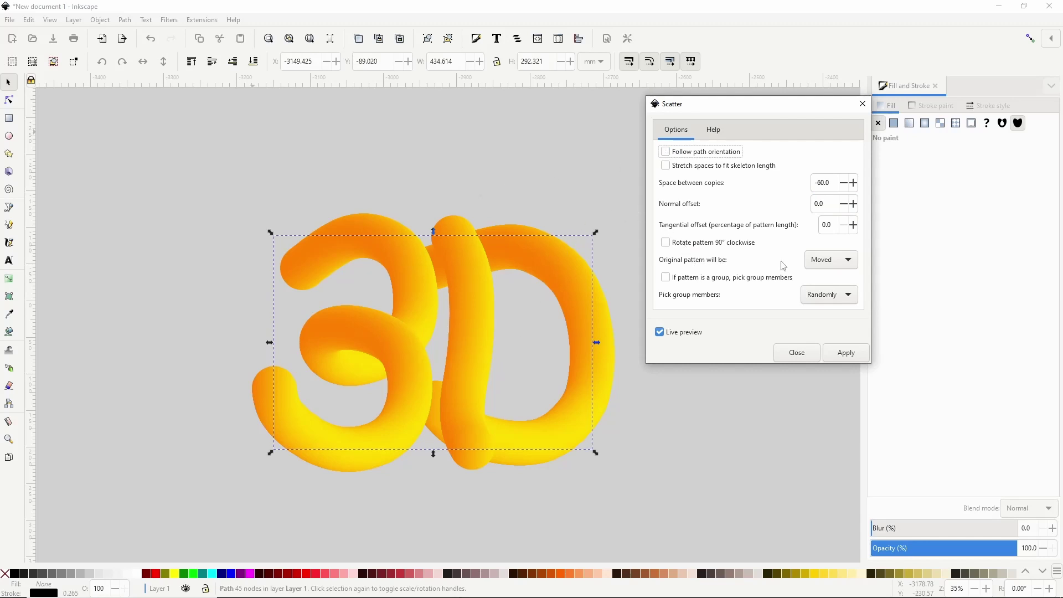
left_click(830, 260)
left_click(826, 294)
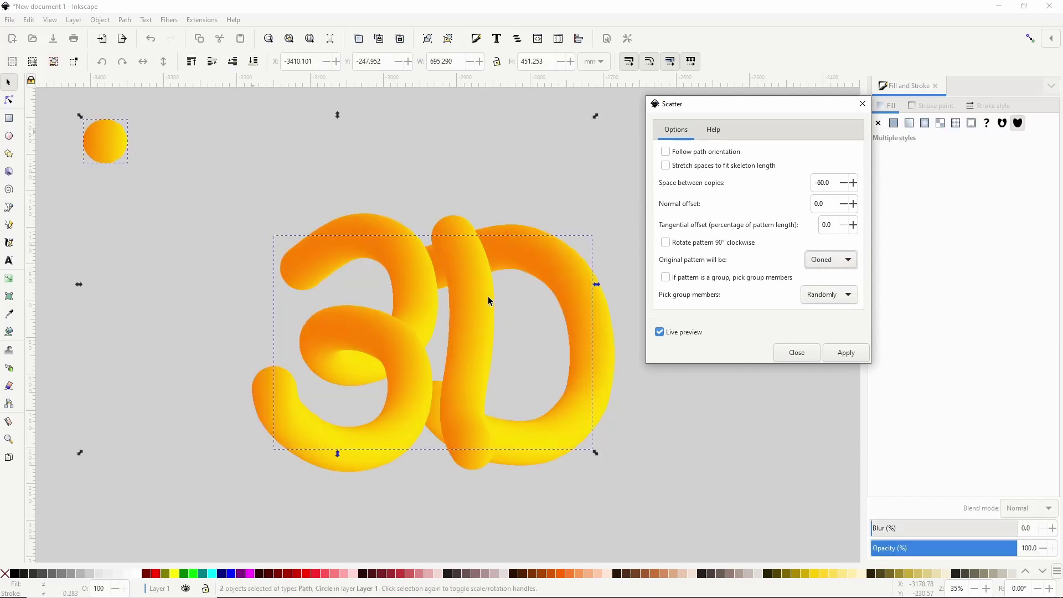
left_click(845, 352)
left_click(797, 352)
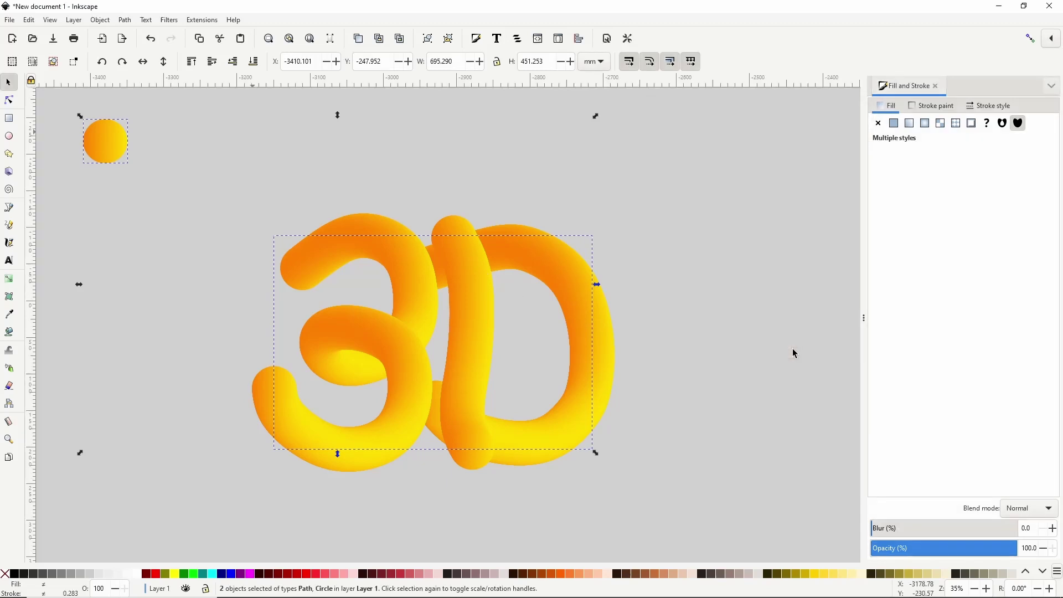
Step: Enter the scattered lettering group to reach its individual circle clones
left_click(546, 262)
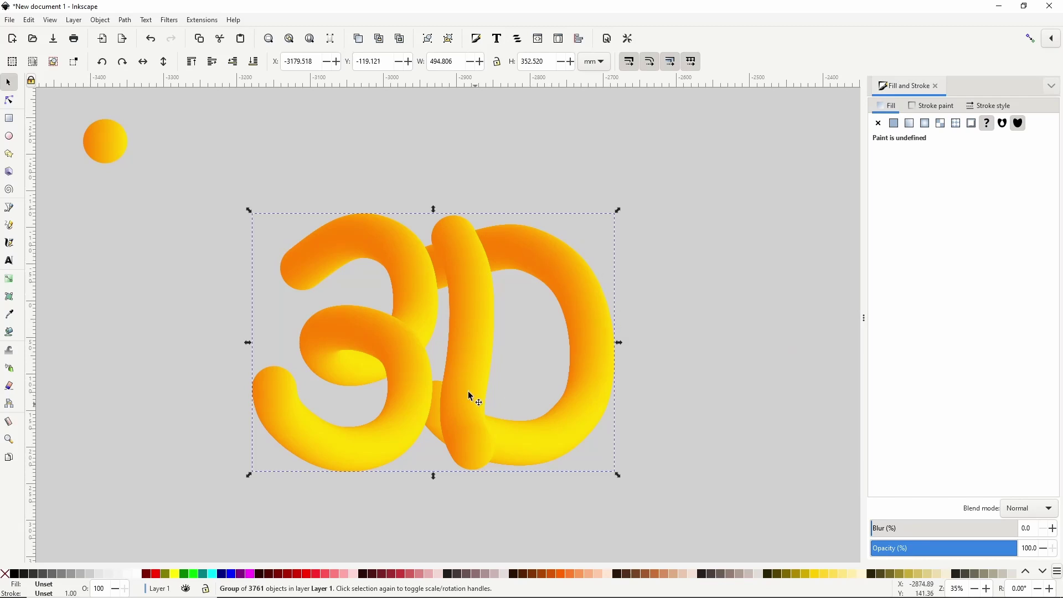
double_click(411, 280)
left_click(405, 269)
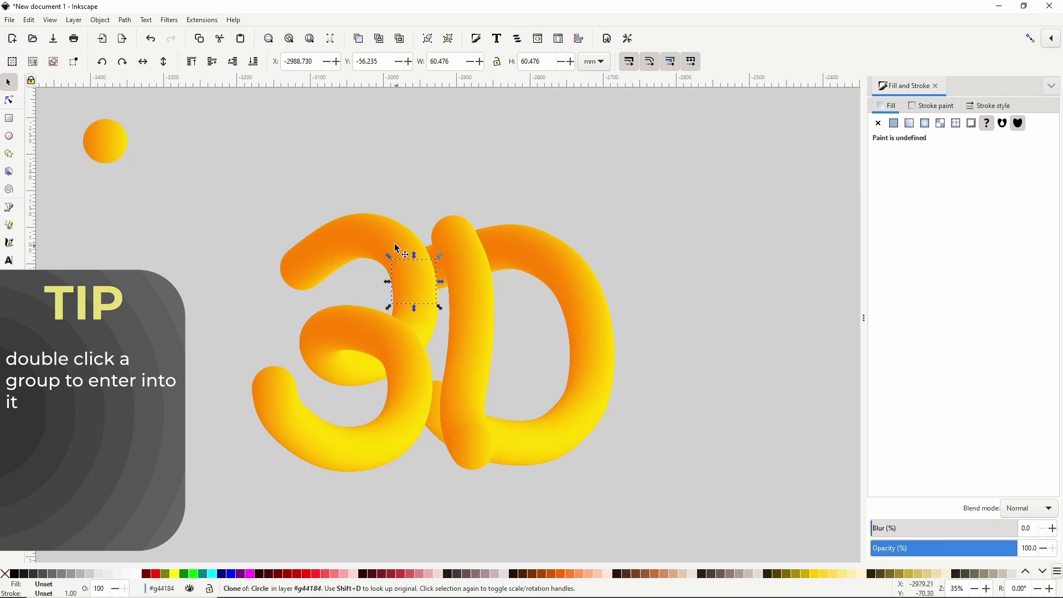
left_click(357, 238)
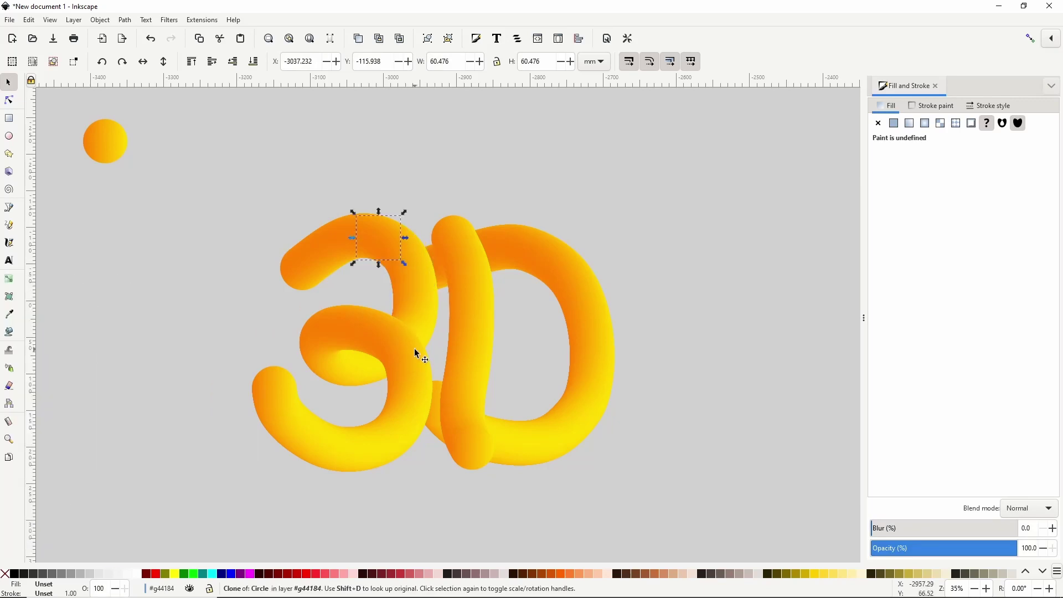
Step: Select the D's circle clones and shift them about 55 mm to the right
left_click_drag(674, 199, 398, 486)
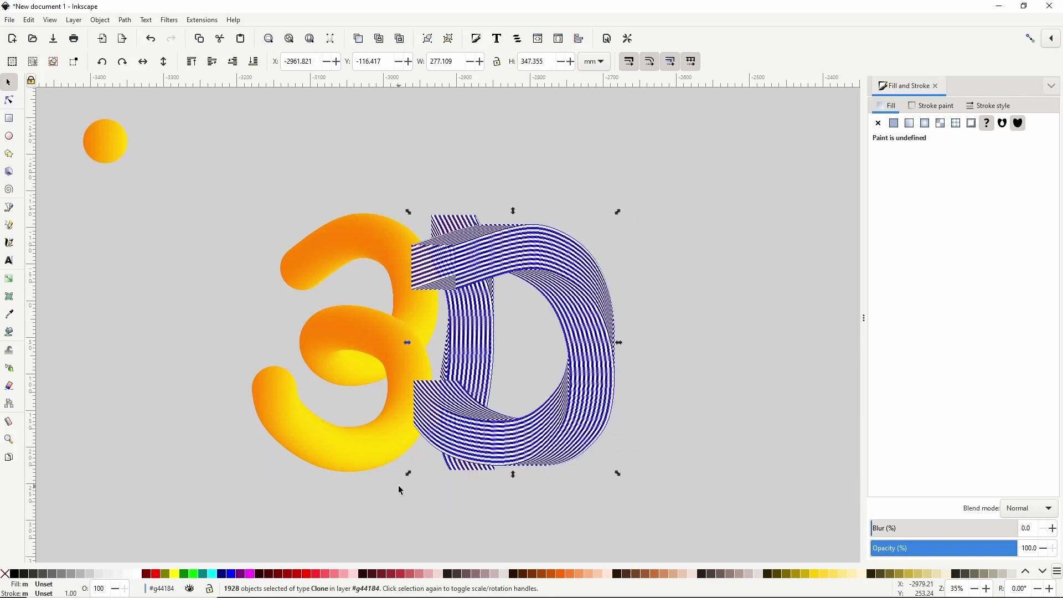
left_click_drag(481, 335, 517, 342)
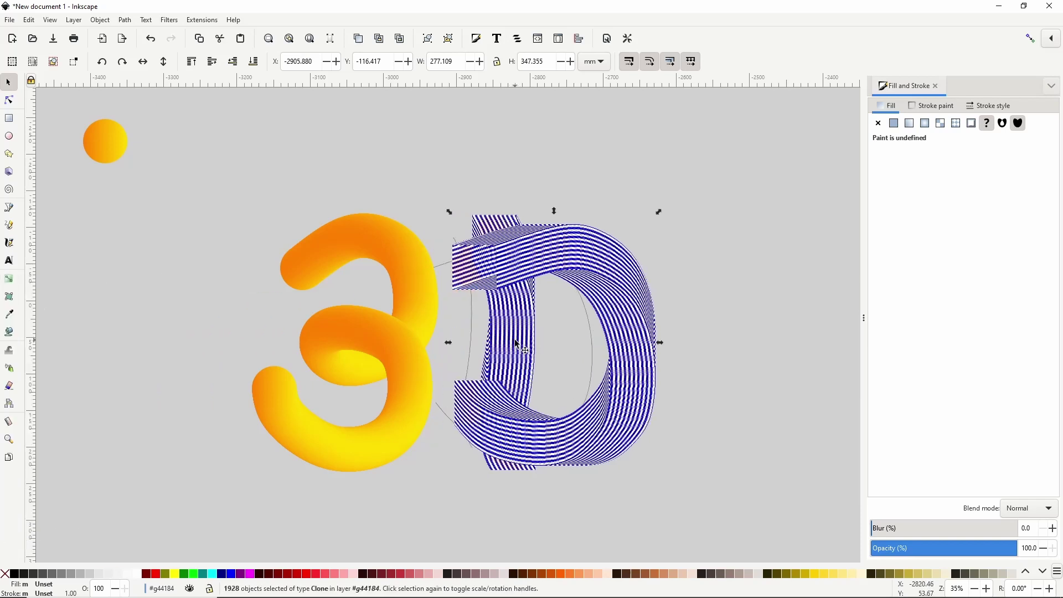
left_click(536, 189)
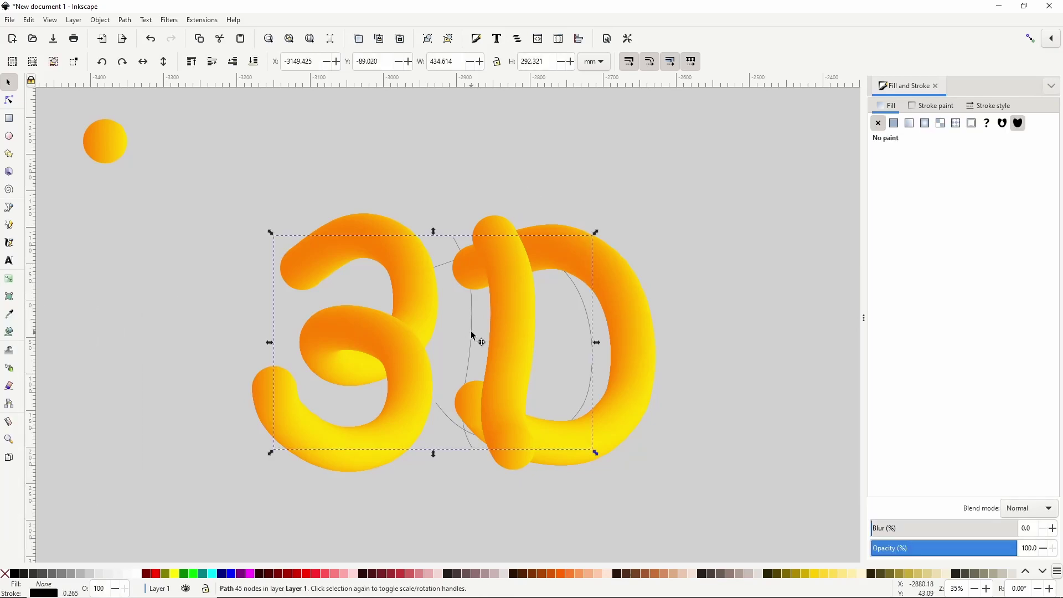
left_click_drag(473, 336, 468, 225)
Step: Clear away the orange tube lettering so only the gradient circle remains top-left
key("Escape")
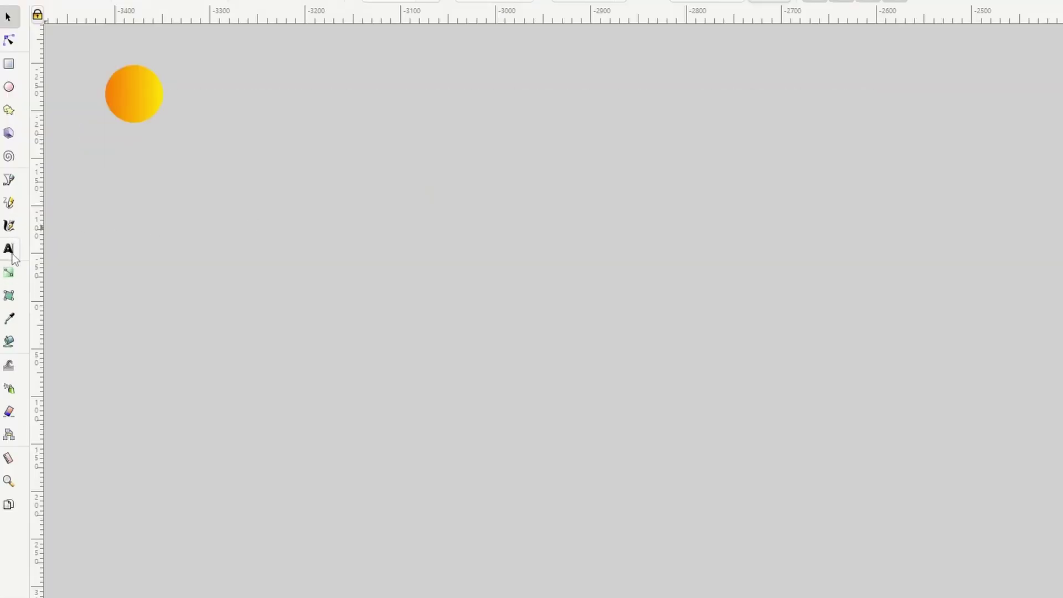
Step: Add the text 'Let's Go!' and scale it up to about 557.6 mm wide
left_click(9, 260)
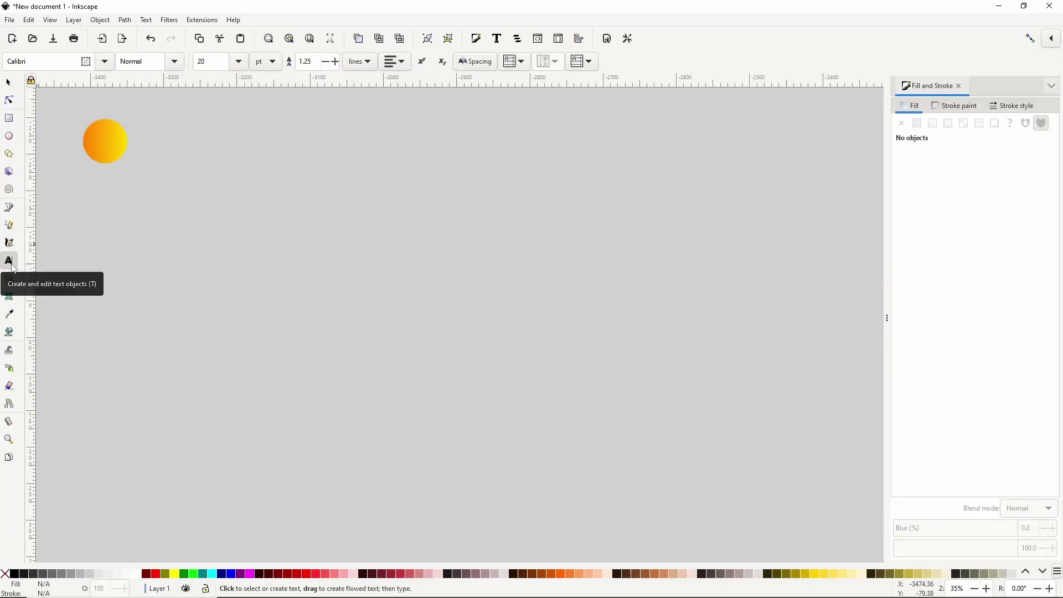
left_click(252, 283)
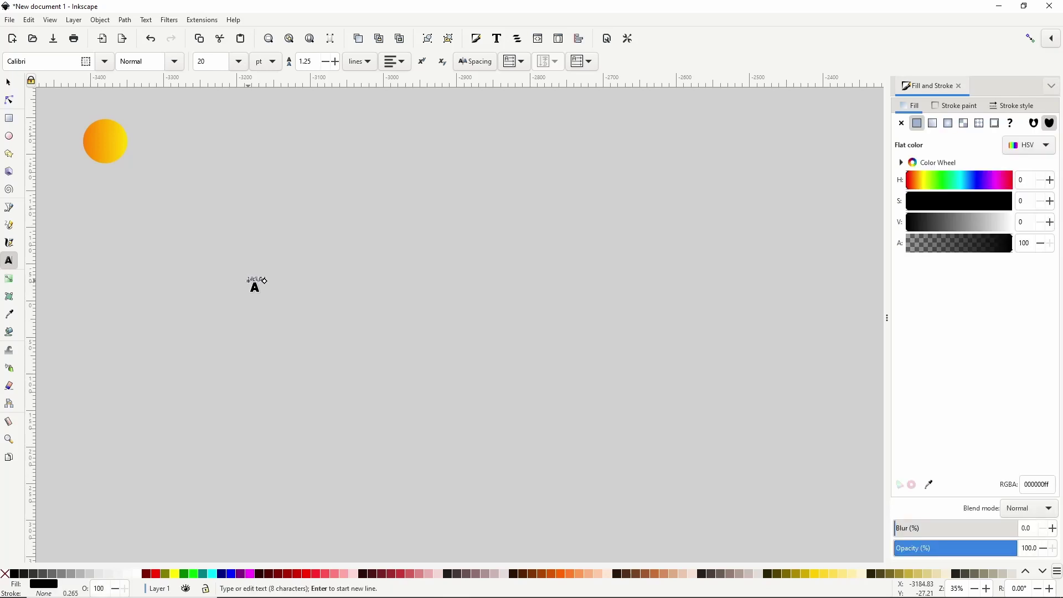
key("Escape")
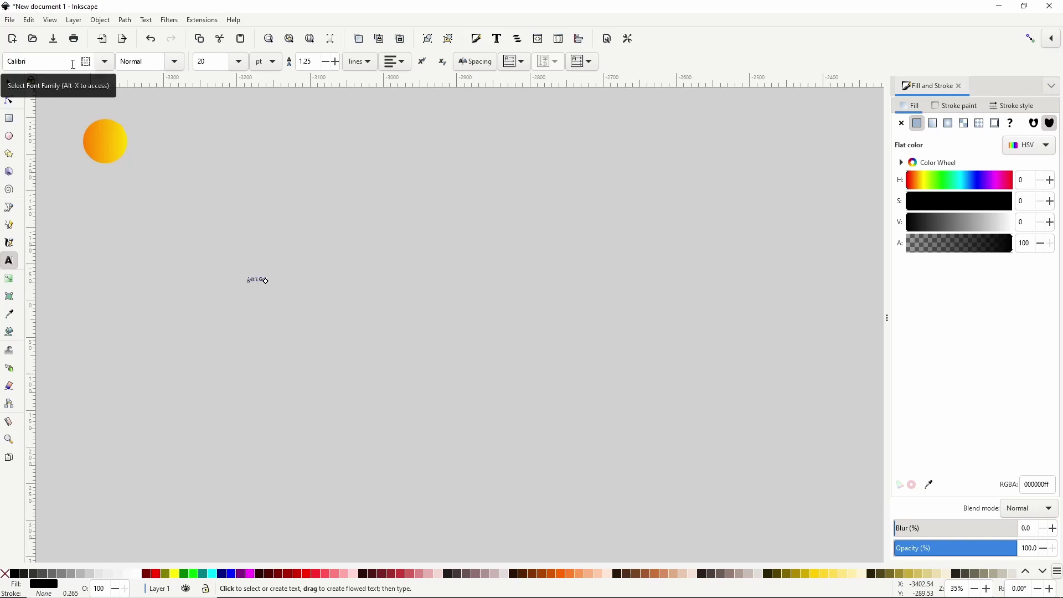
left_click(9, 83)
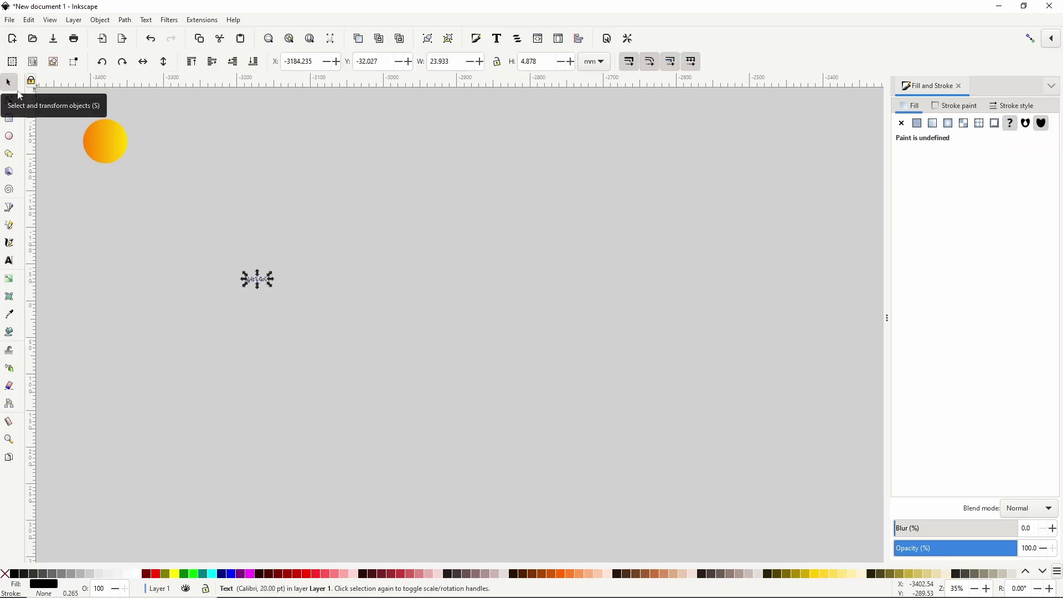
left_click_drag(271, 285, 663, 504)
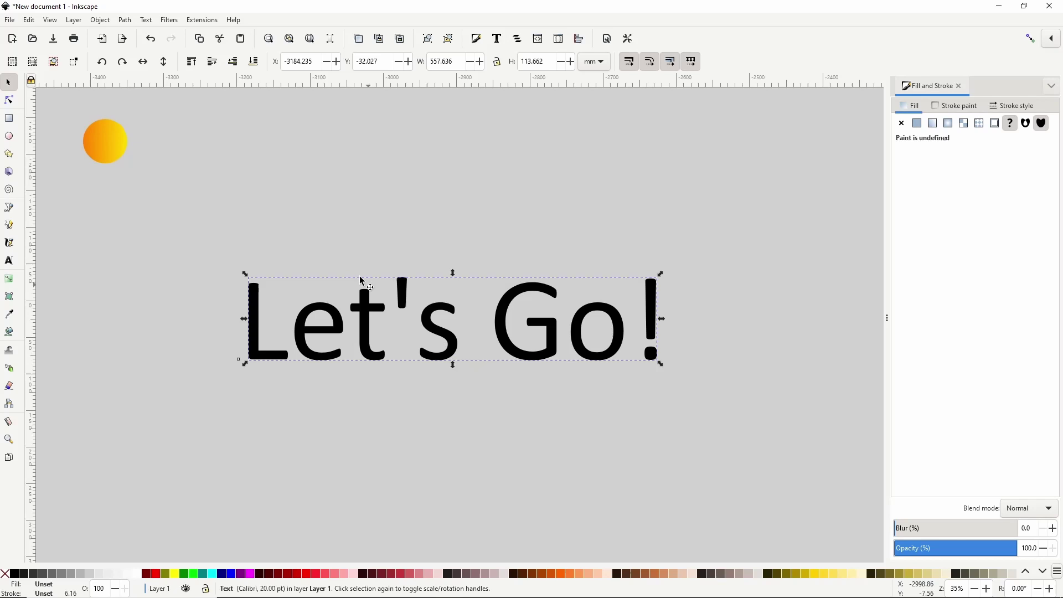
left_click(202, 21)
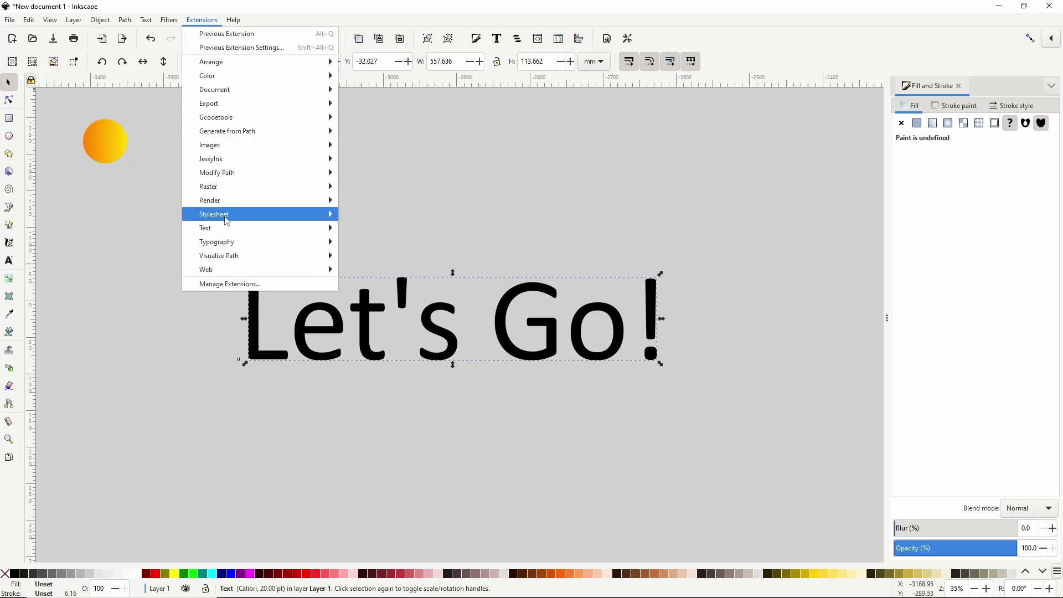
Step: Preview 'Let's Go!' in Hershey Text using the Hershey Sans medium stroke font
mouse_move(231, 227)
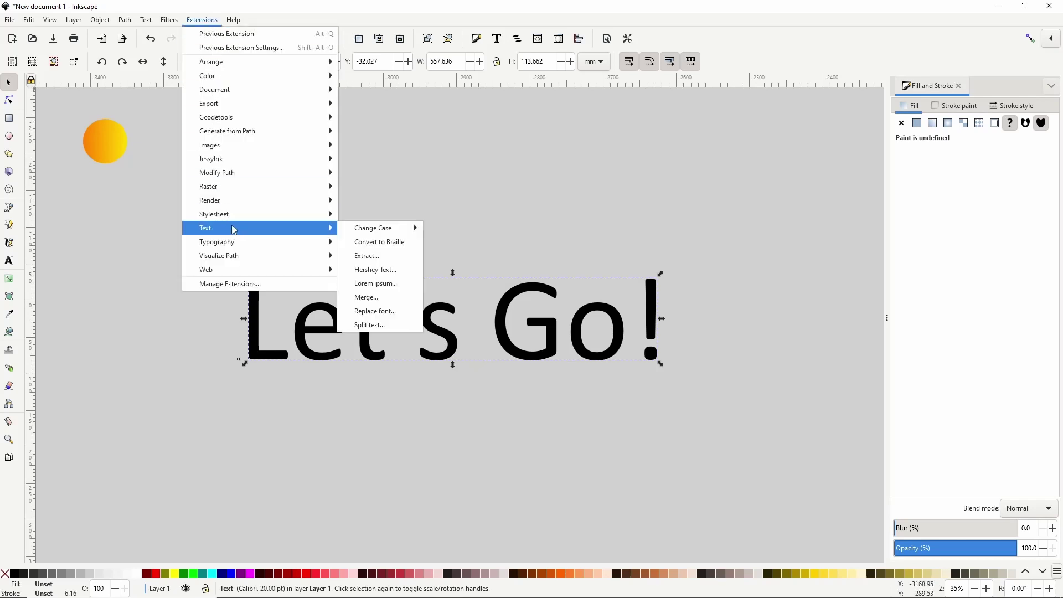
left_click(366, 278)
left_click_drag(271, 142, 167, 146)
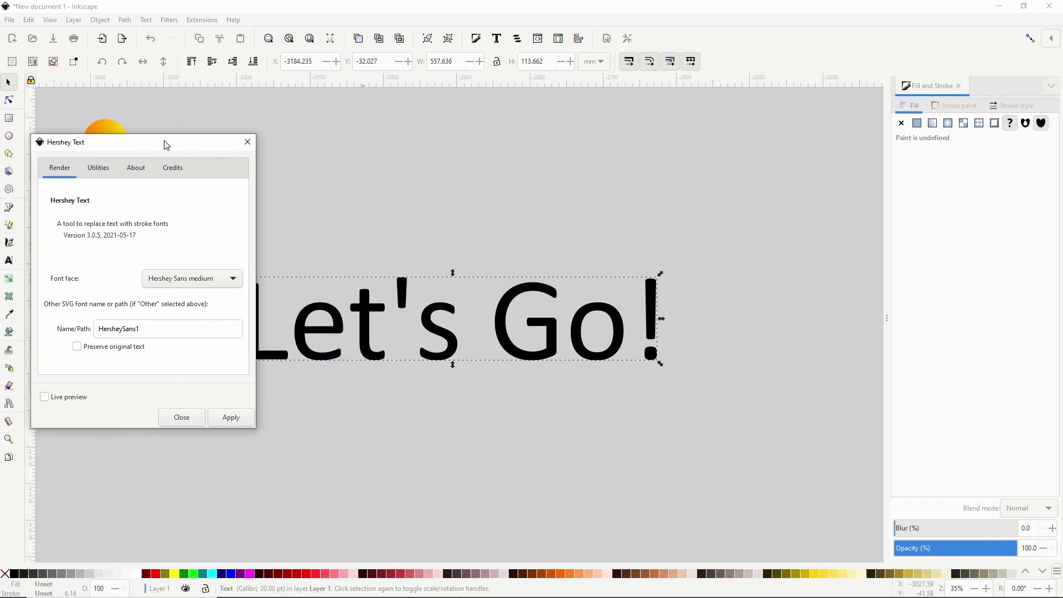
left_click(77, 403)
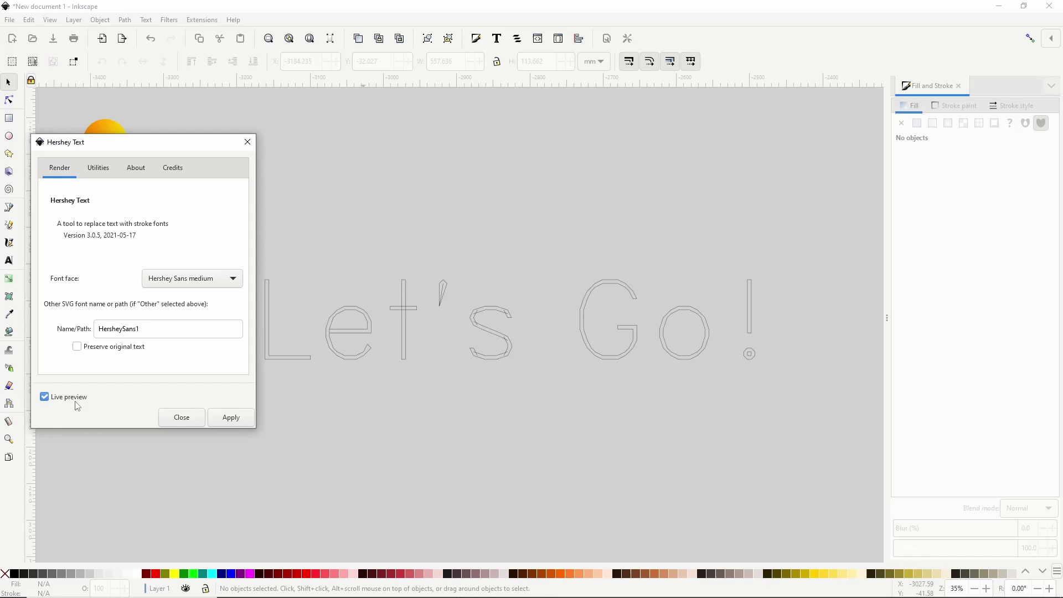
Step: Preview the lettering in Hershey Sans, Serif bold, Sans 1-stroke, Script 1-stroke, EMS Nixish Italic and EMS Osmotron
left_click(201, 282)
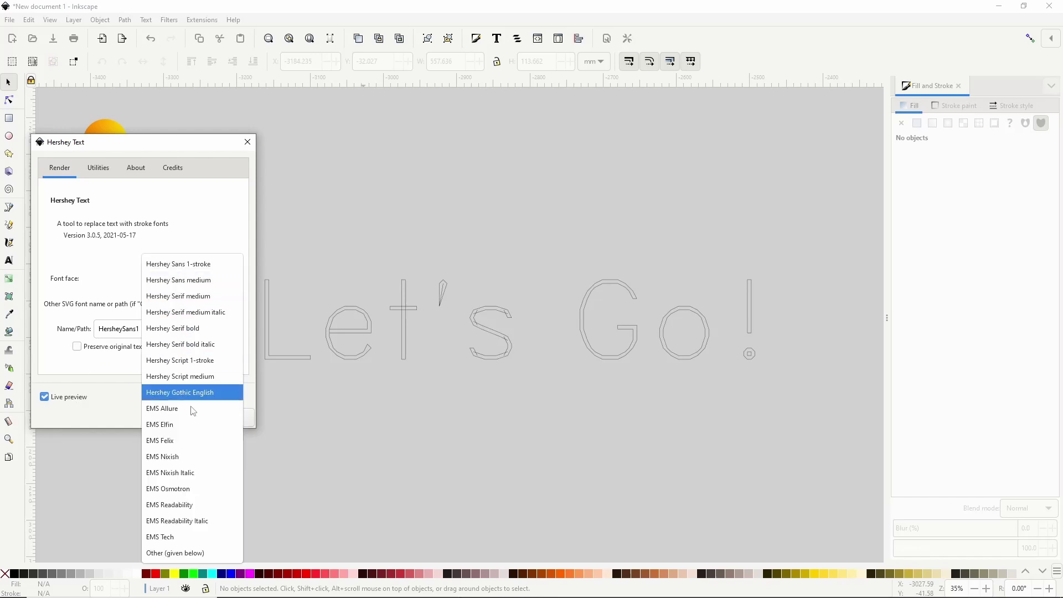
left_click(194, 284)
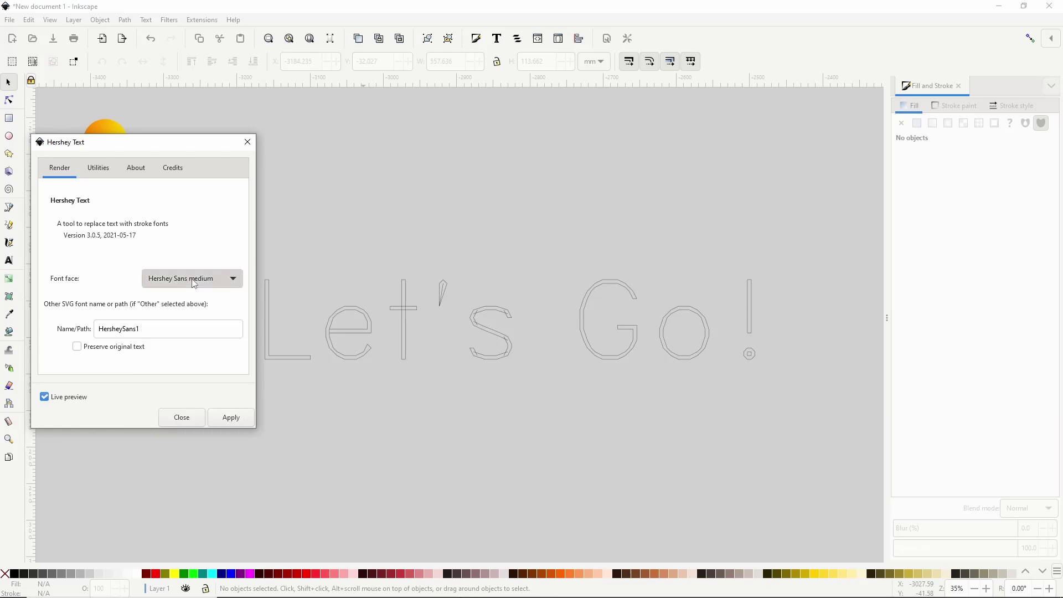
left_click(227, 283)
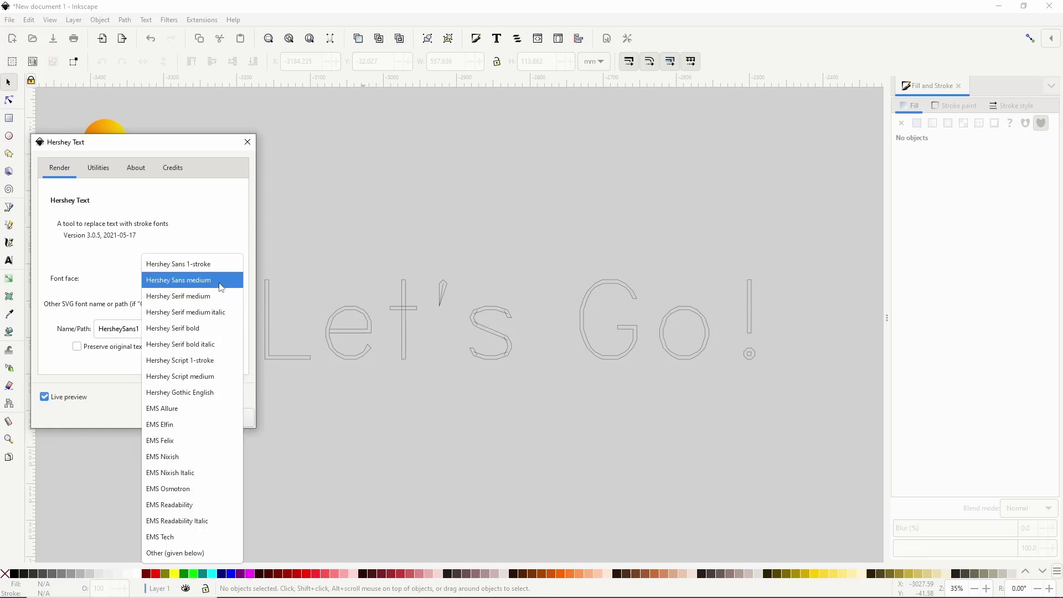
left_click(201, 329)
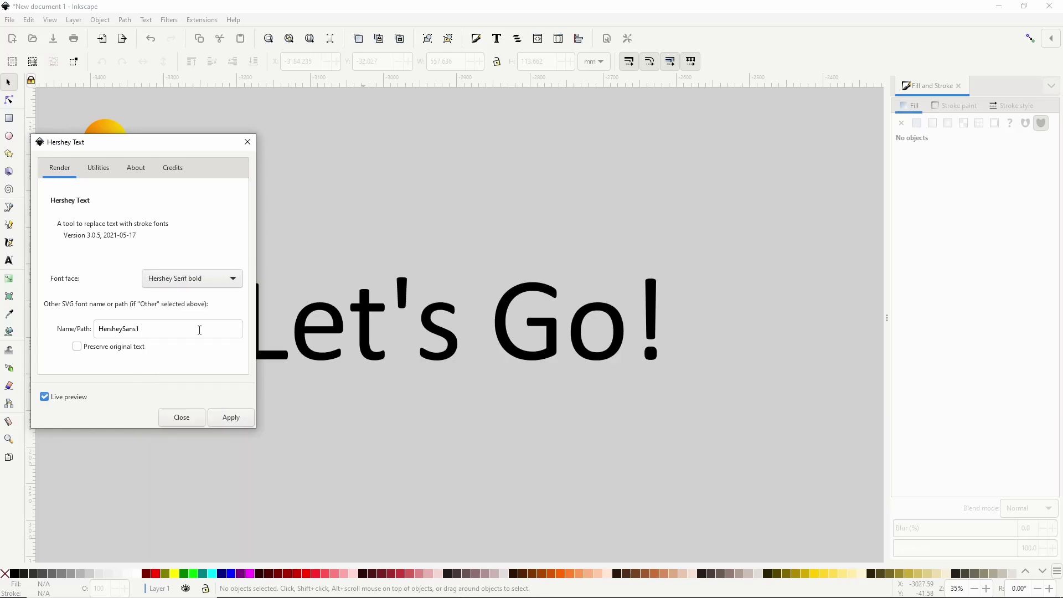
left_click(191, 284)
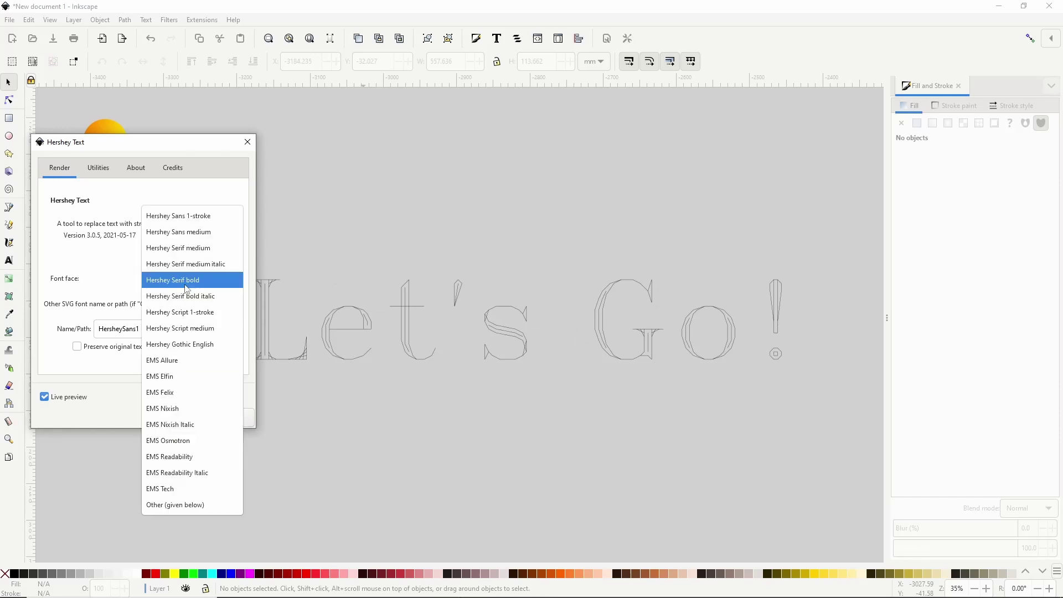
left_click(197, 218)
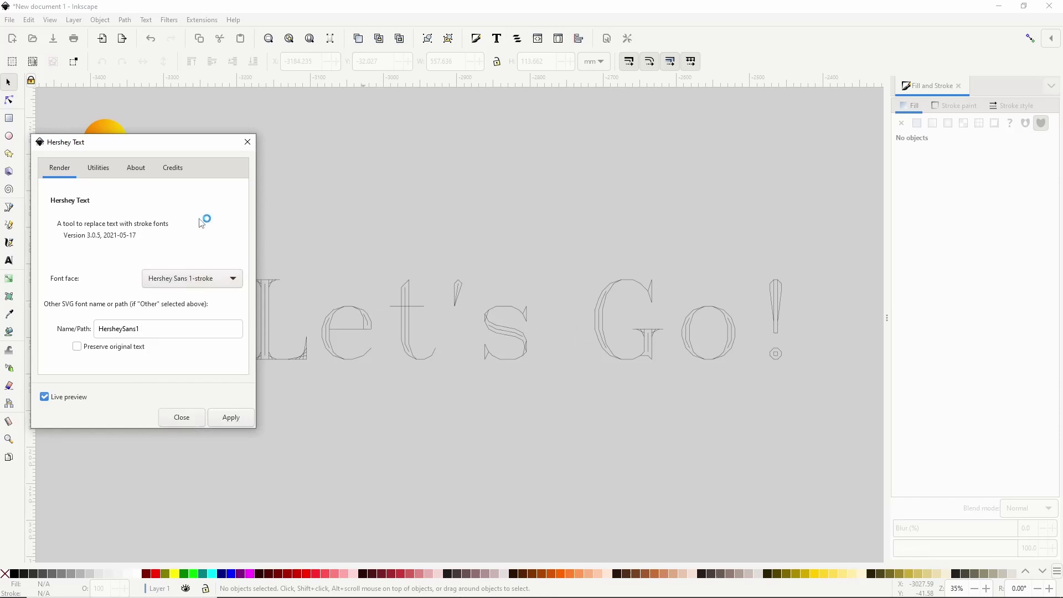
left_click(210, 278)
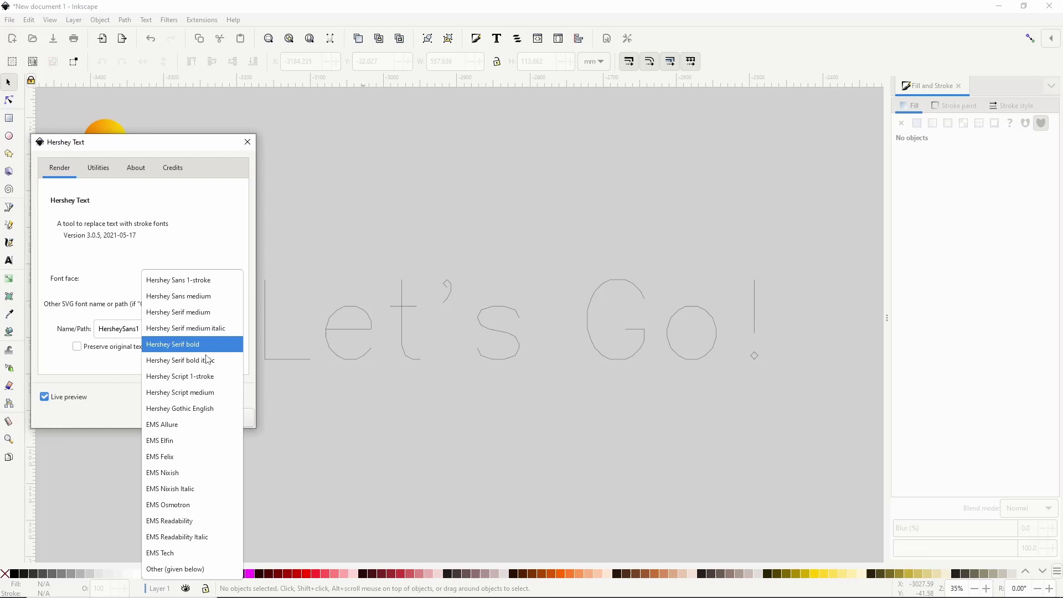
left_click(208, 386)
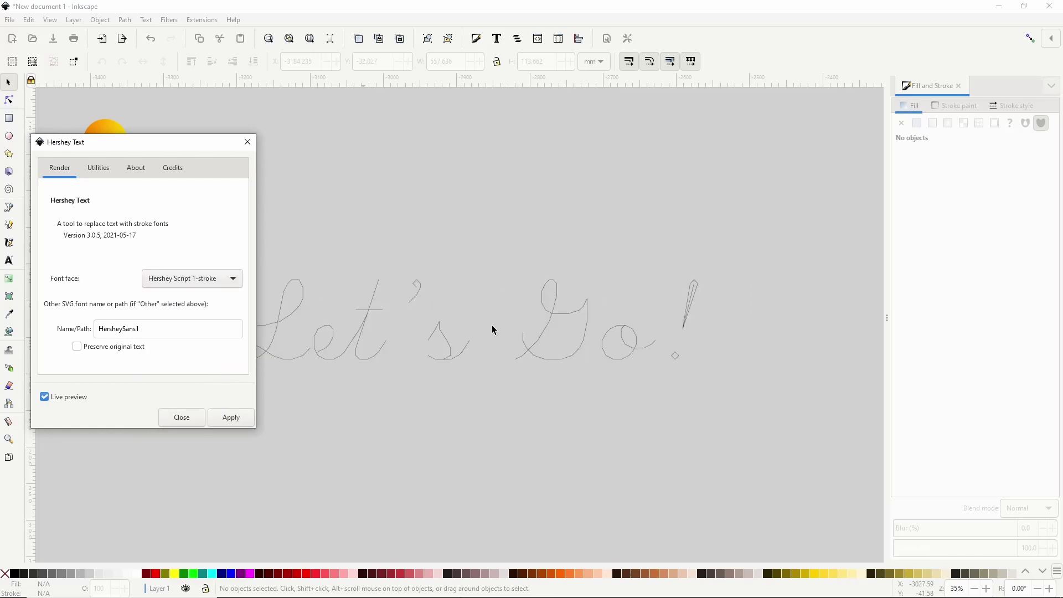
left_click(242, 282)
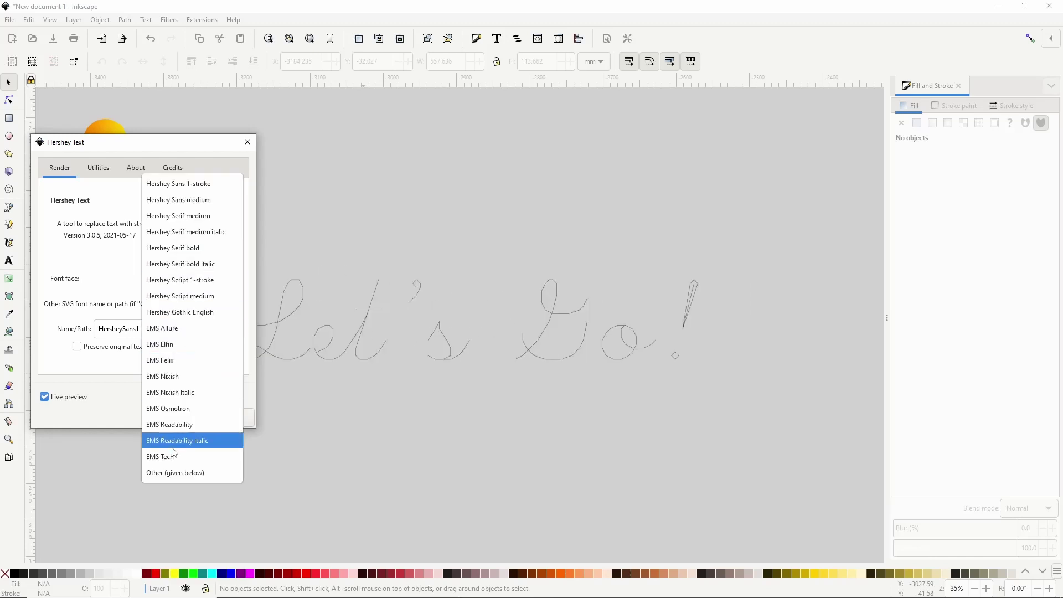
left_click(183, 392)
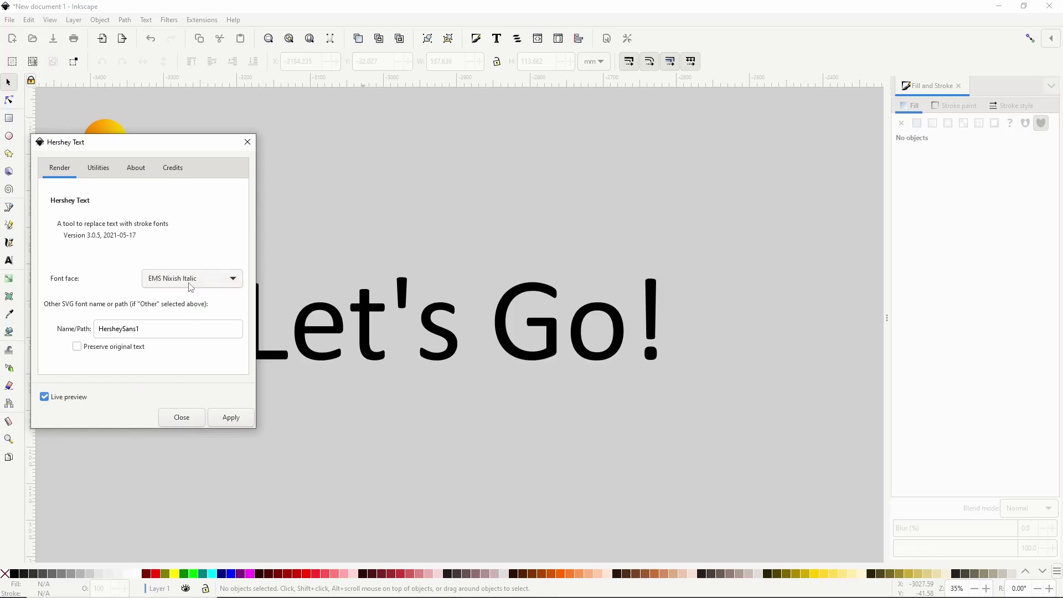
left_click(191, 280)
left_click(189, 292)
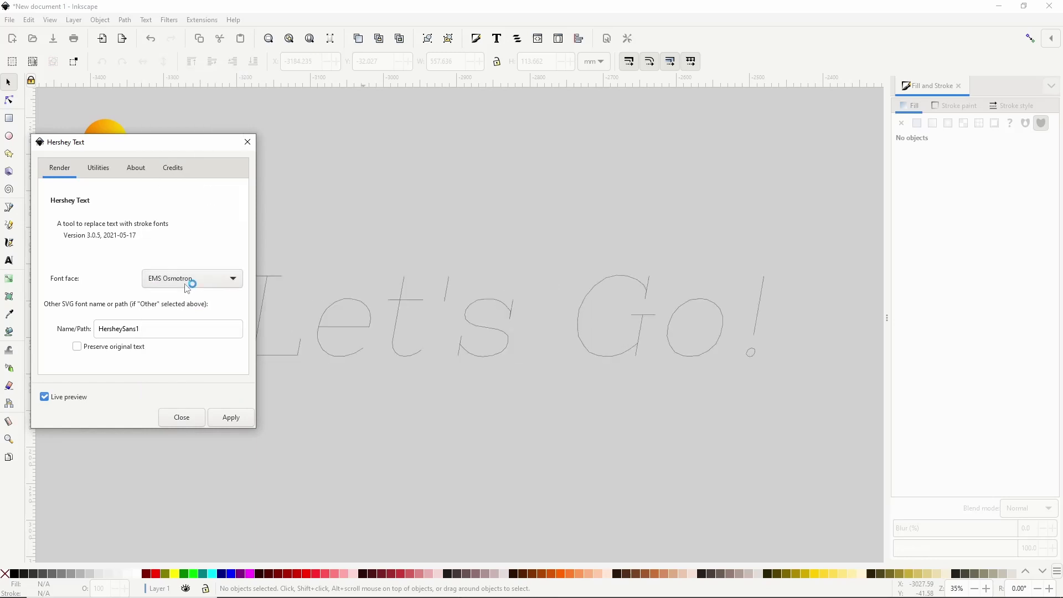
Step: After trying HersheySans1, settle on EMS Elfin and apply it to the 'Let's Go!' text
left_click(193, 284)
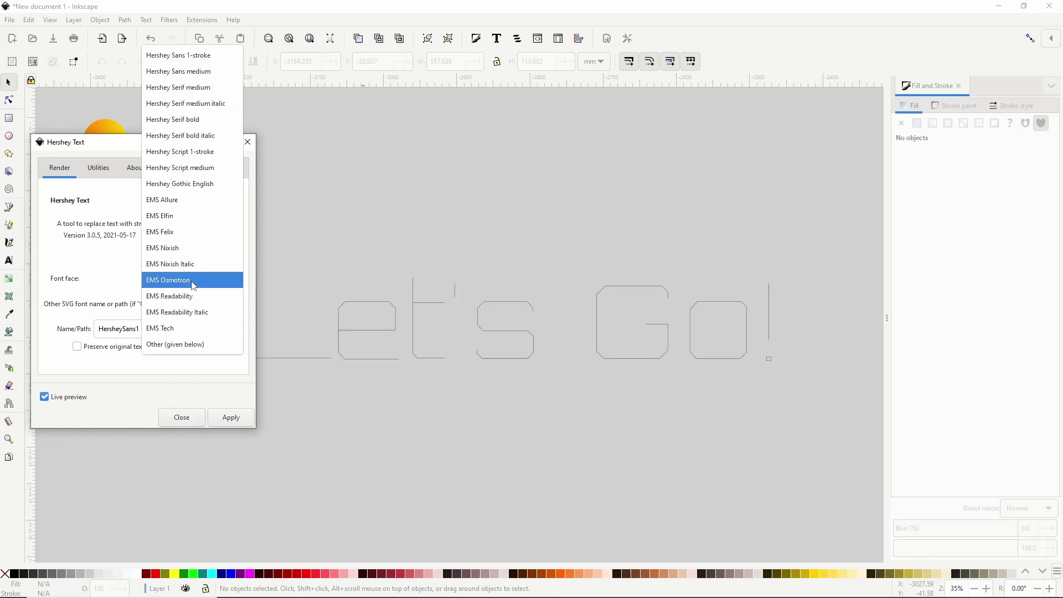
left_click(185, 216)
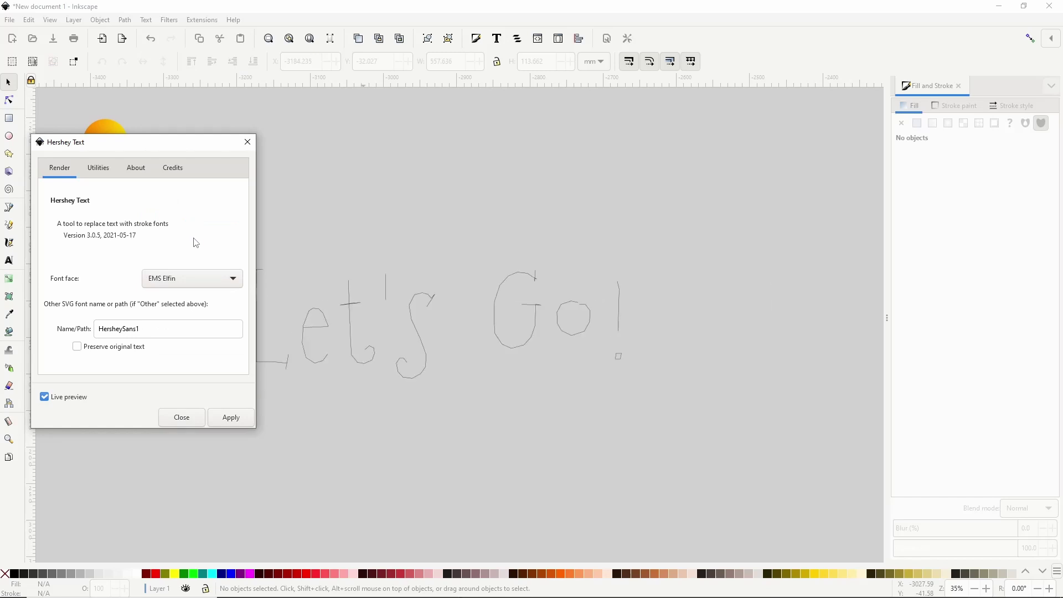
left_click(202, 277)
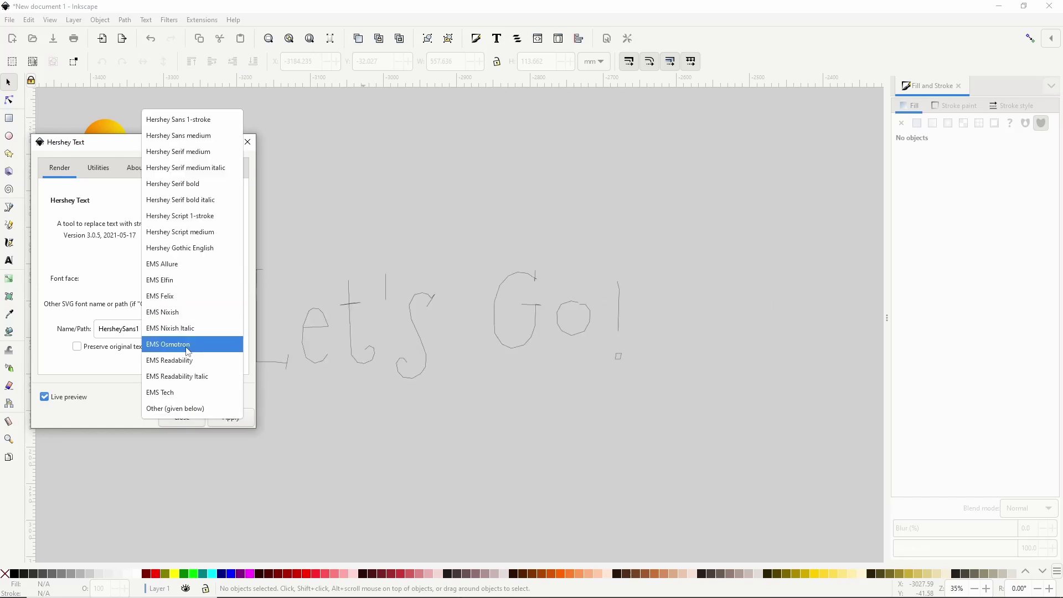
left_click(188, 410)
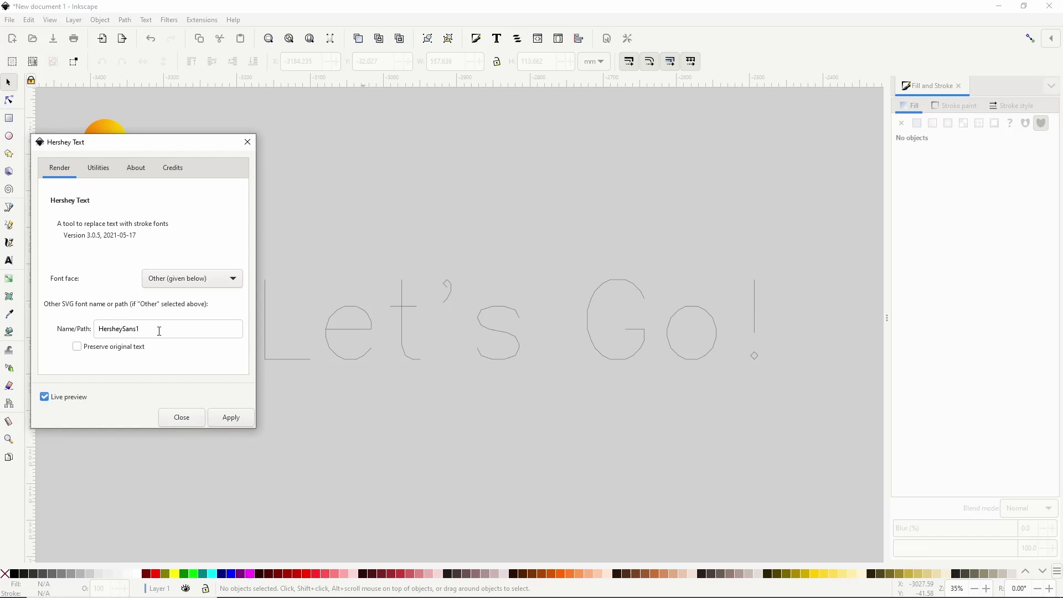
left_click(175, 284)
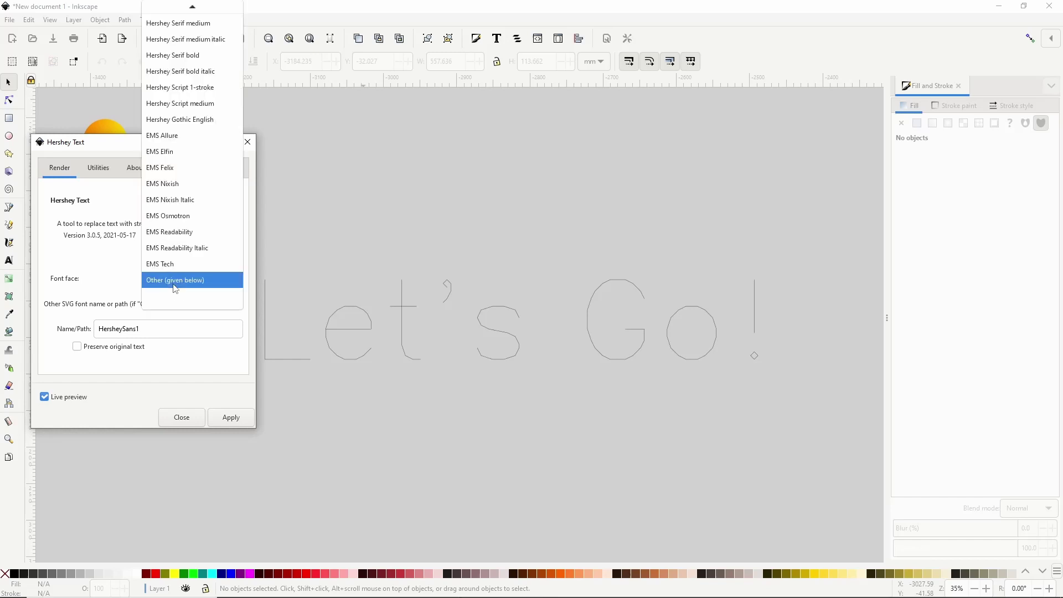
left_click(176, 153)
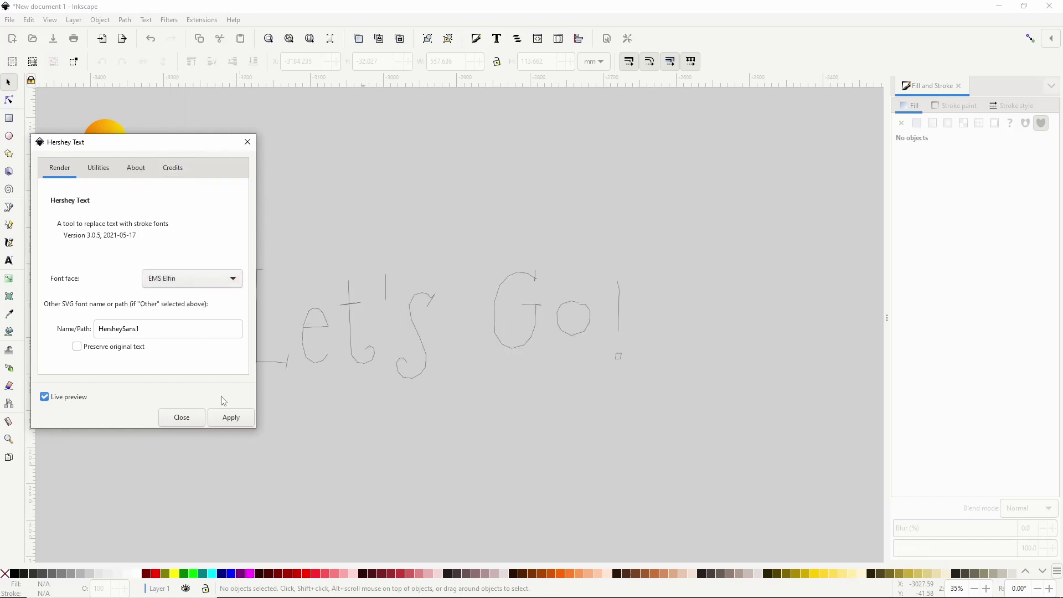
left_click(230, 417)
left_click(188, 419)
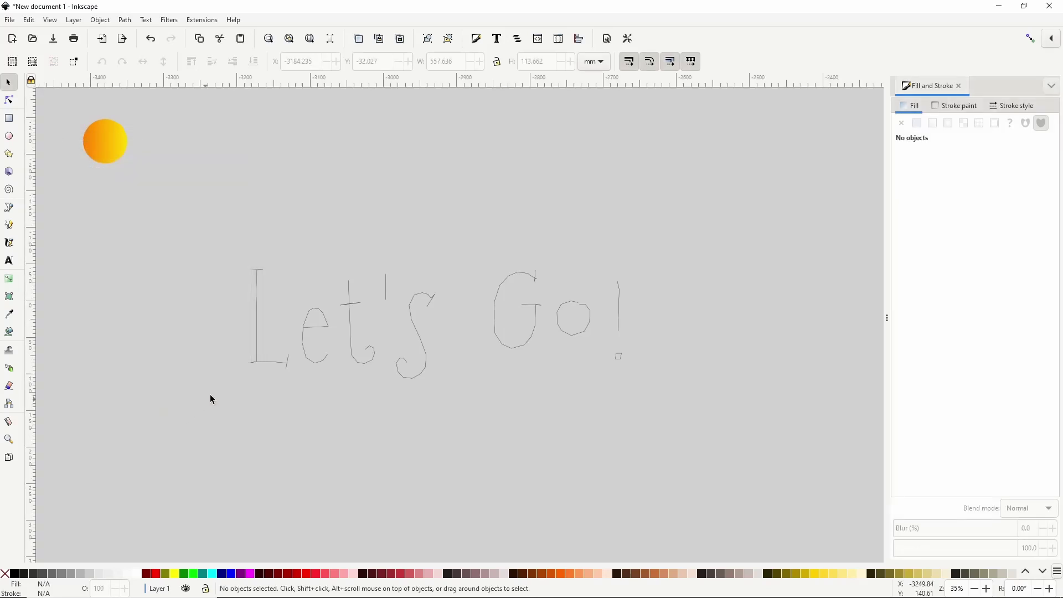
Step: Ungroup the EMS Elfin 'Let's Go!' lettering and combine its 8 letter paths into one path
left_click(258, 352)
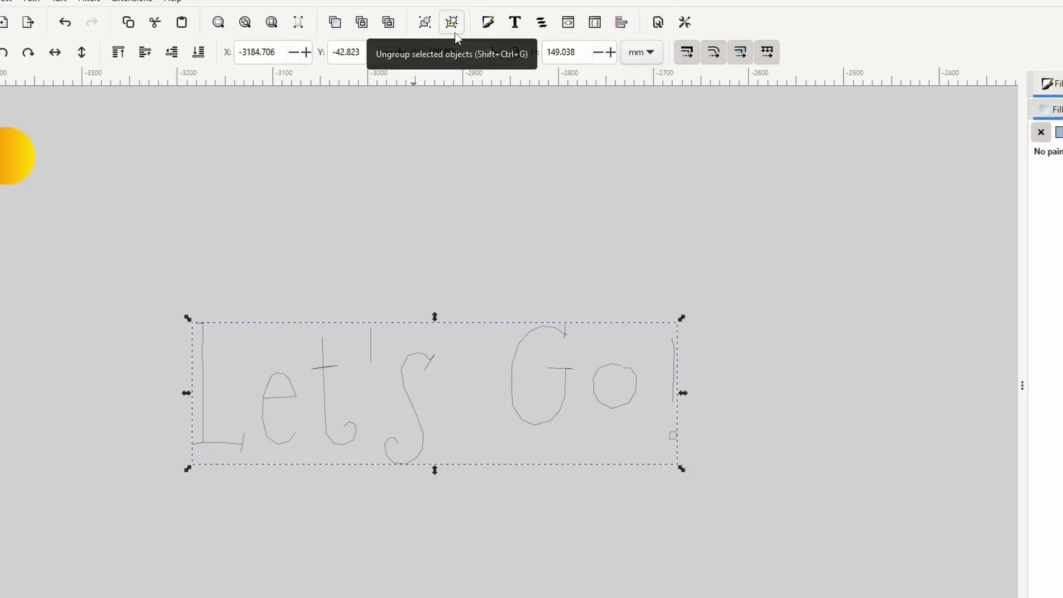
left_click(455, 35)
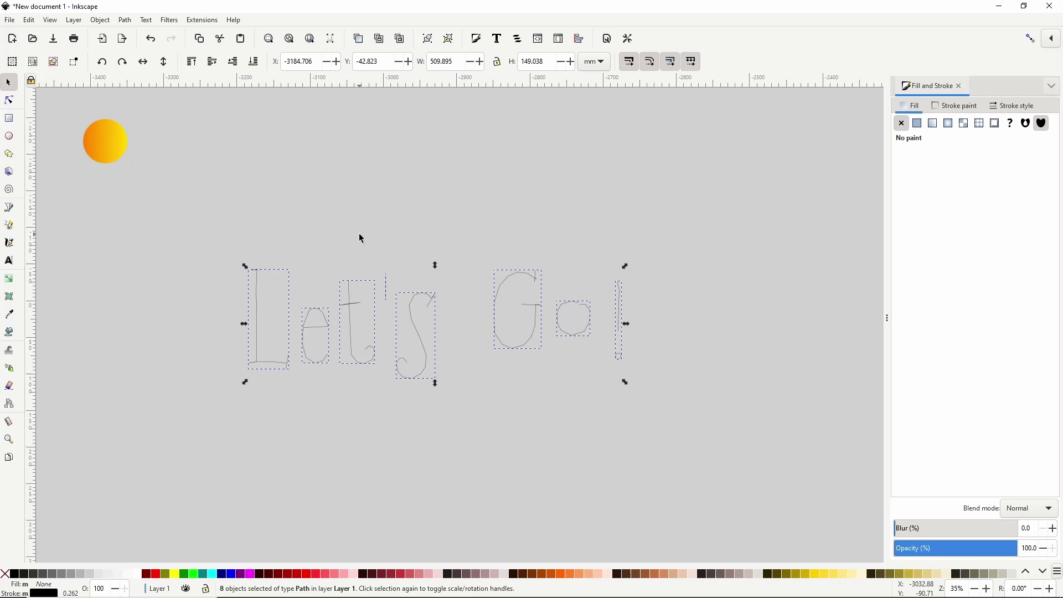
left_click(126, 21)
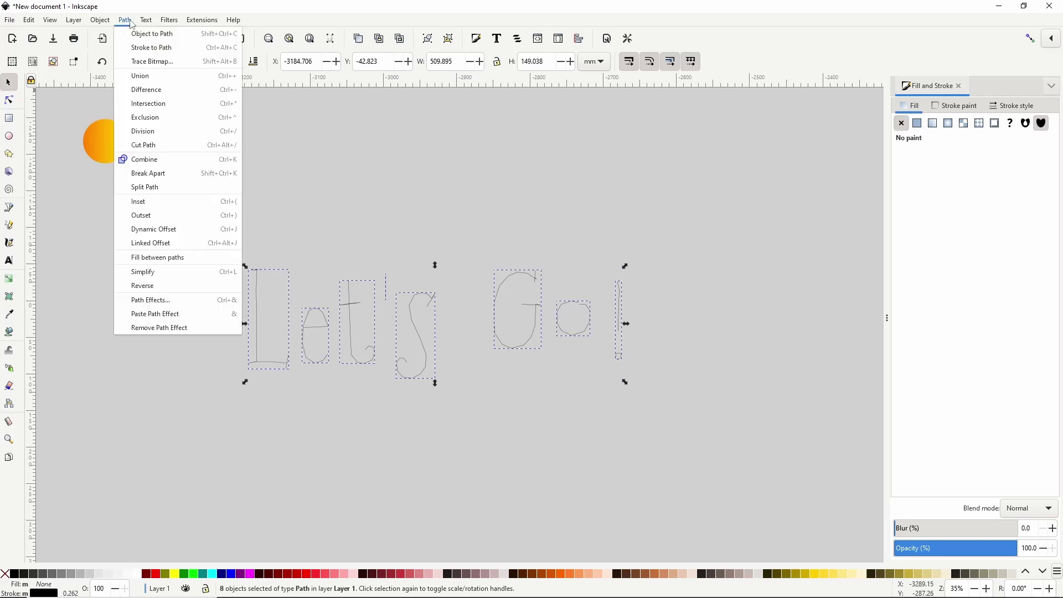
left_click(176, 162)
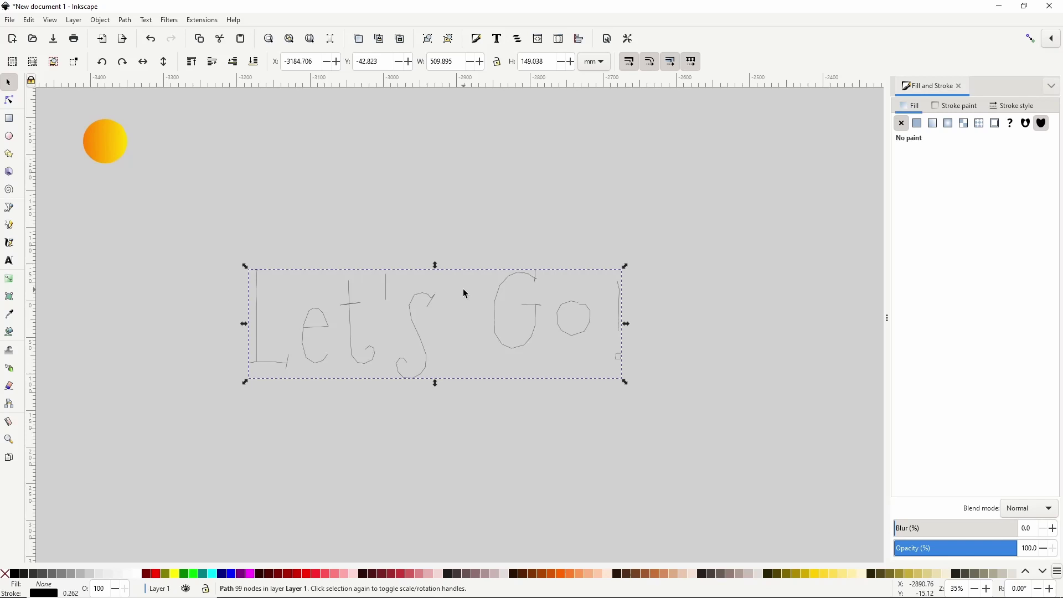
Step: Add a Simplify path effect to the lettering path and edit its steps value
left_click(125, 21)
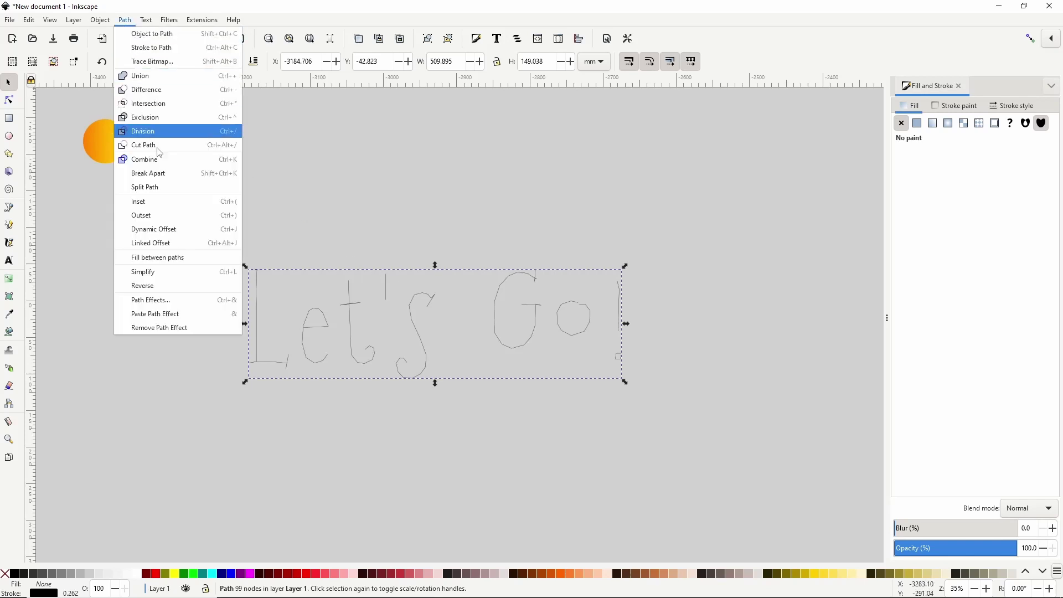
left_click(198, 299)
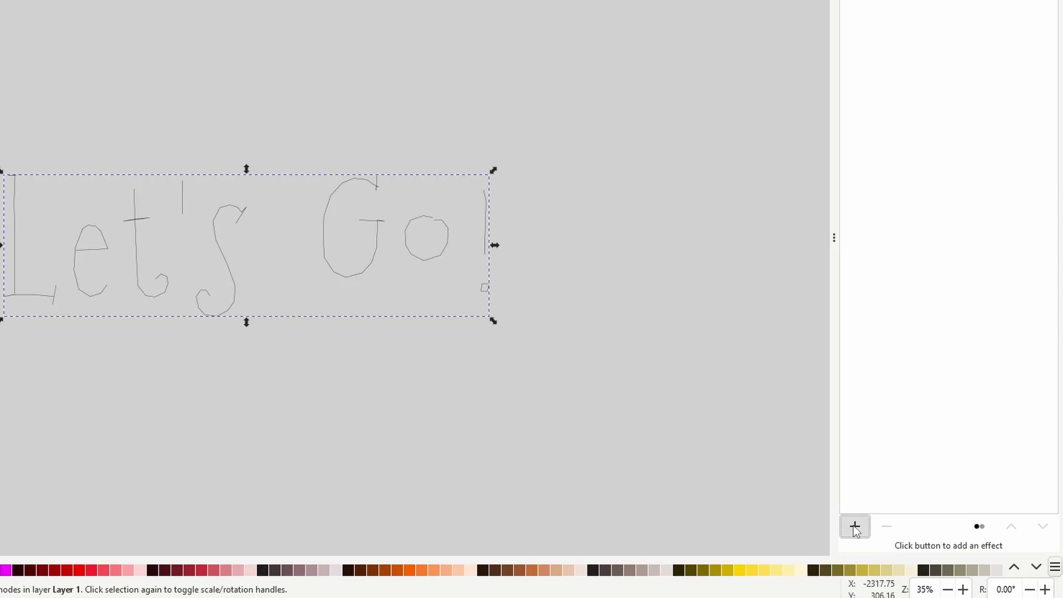
left_click(855, 527)
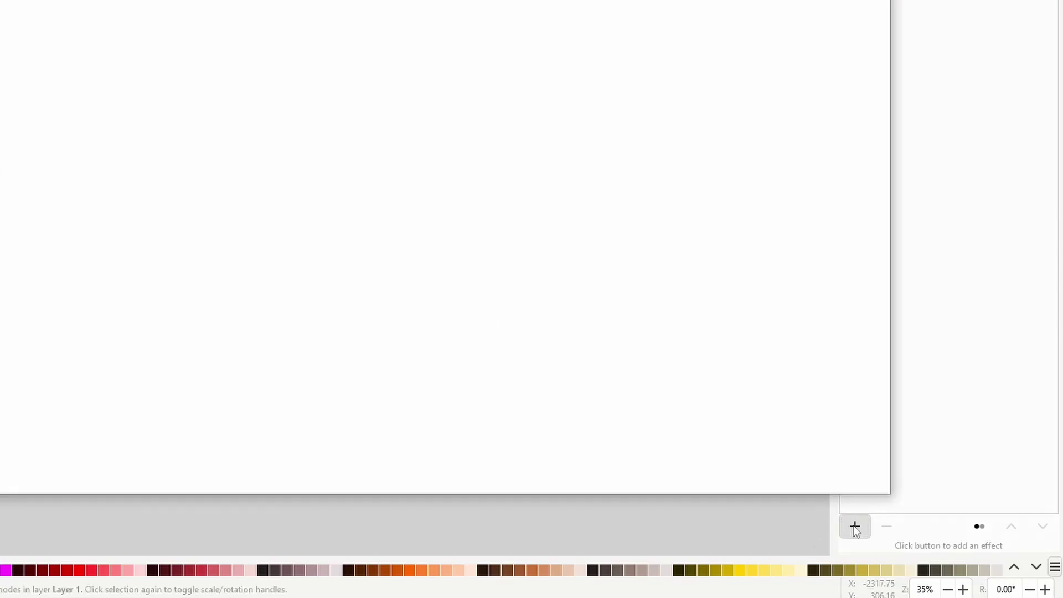
scroll(761, 466, "down", 1)
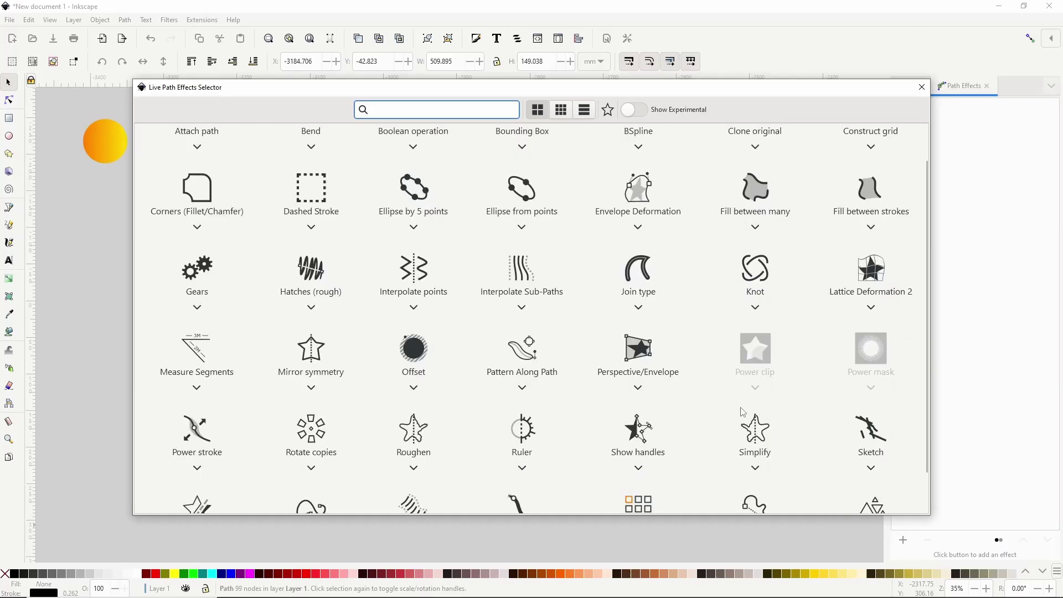
left_click(762, 427)
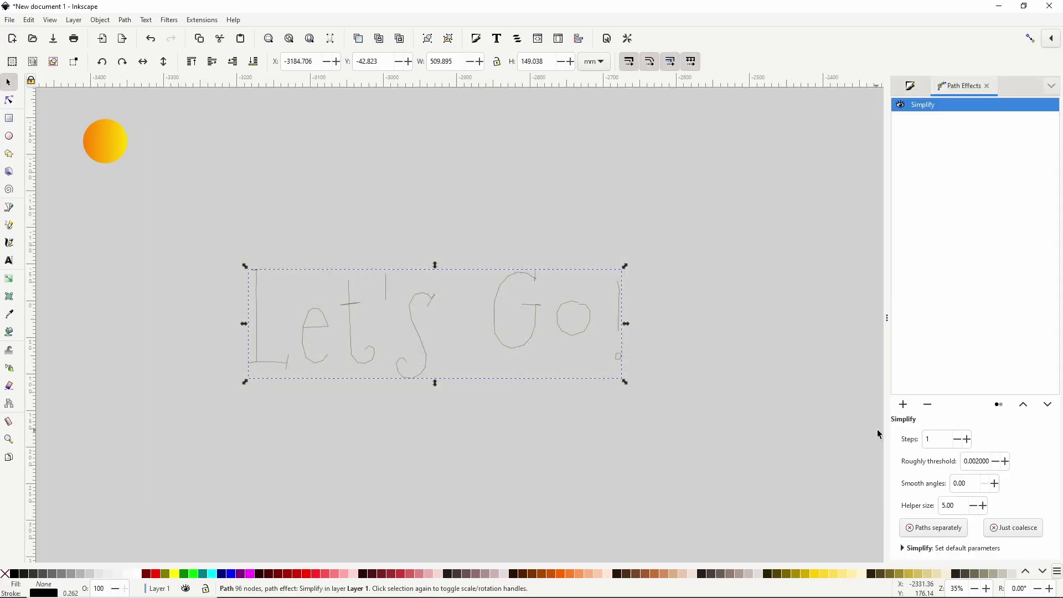
double_click(936, 440)
type("4")
key("Return")
Step: Convert the simplified lettering into a plain path with Object to Path
scroll(937, 442, "up", 12)
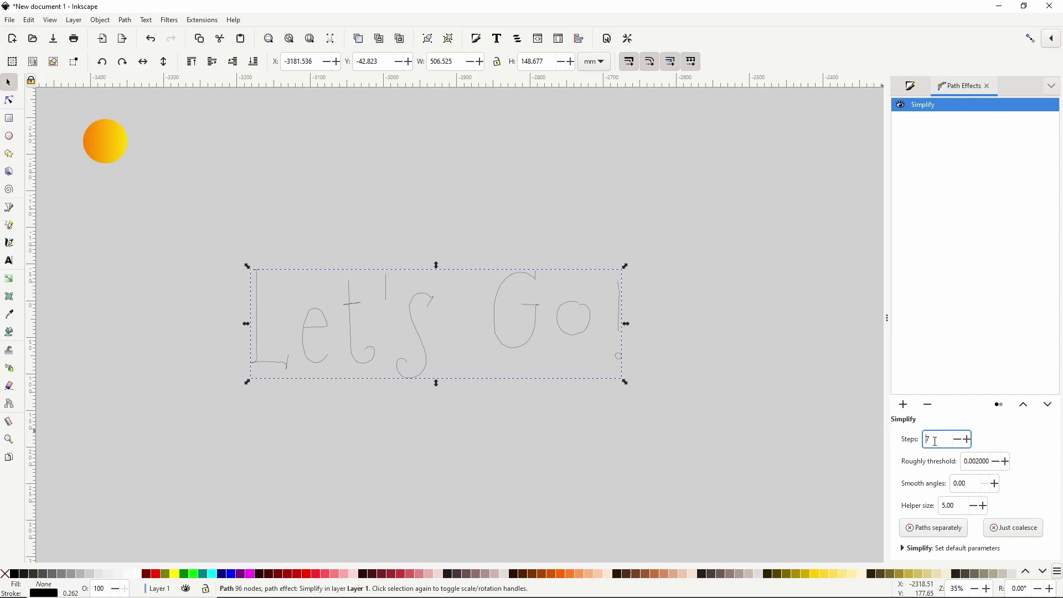
scroll(936, 442, "up", 2)
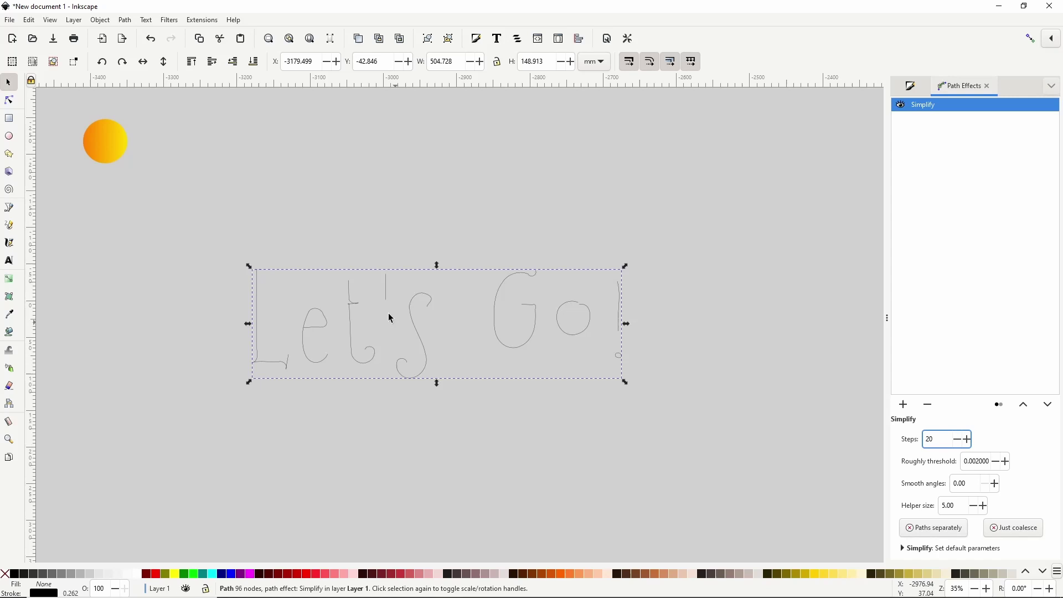
left_click(130, 21)
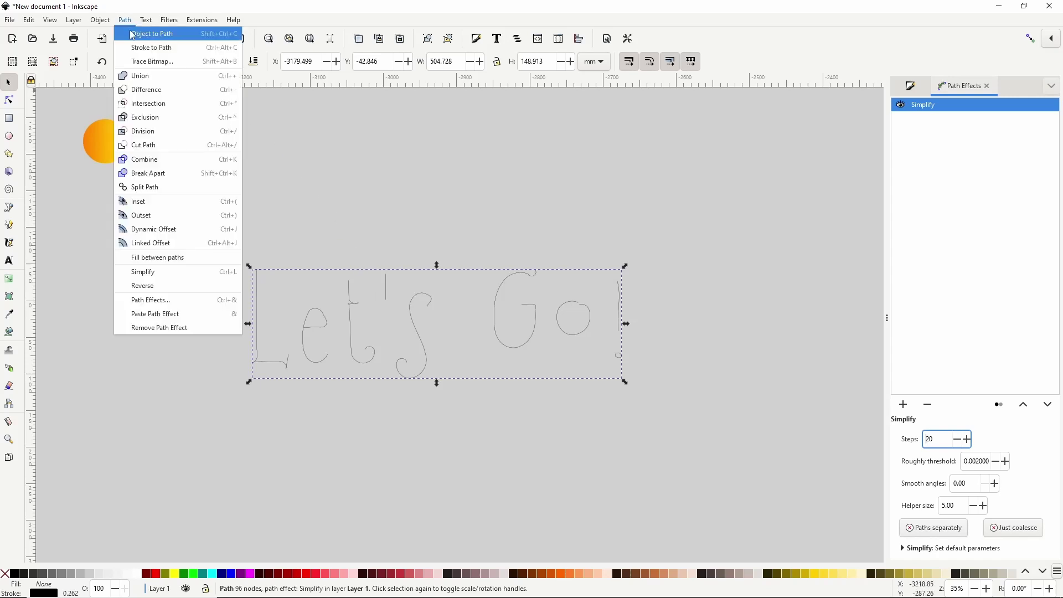
left_click(151, 34)
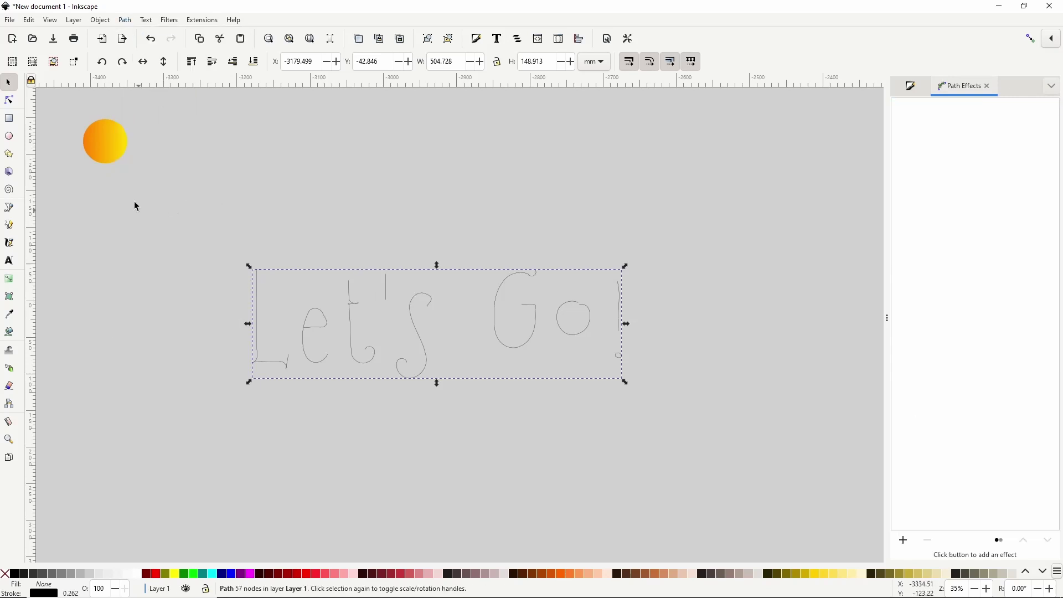
Step: Scatter the orange gradient circle along the 'Let's Go!' path at -60.0 spacing using live preview
left_click(113, 146)
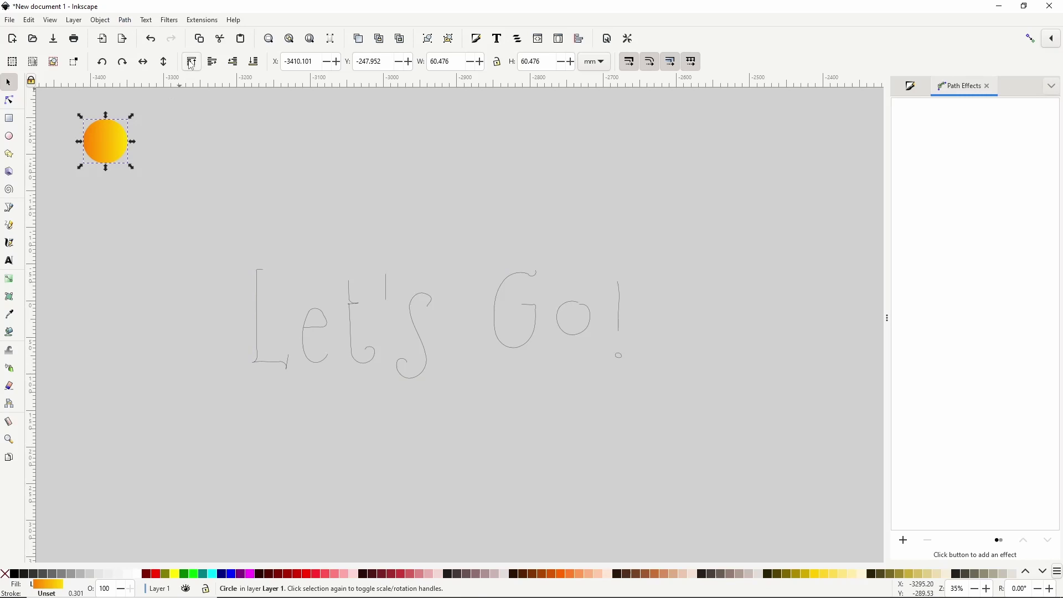
left_click(258, 283, "shift")
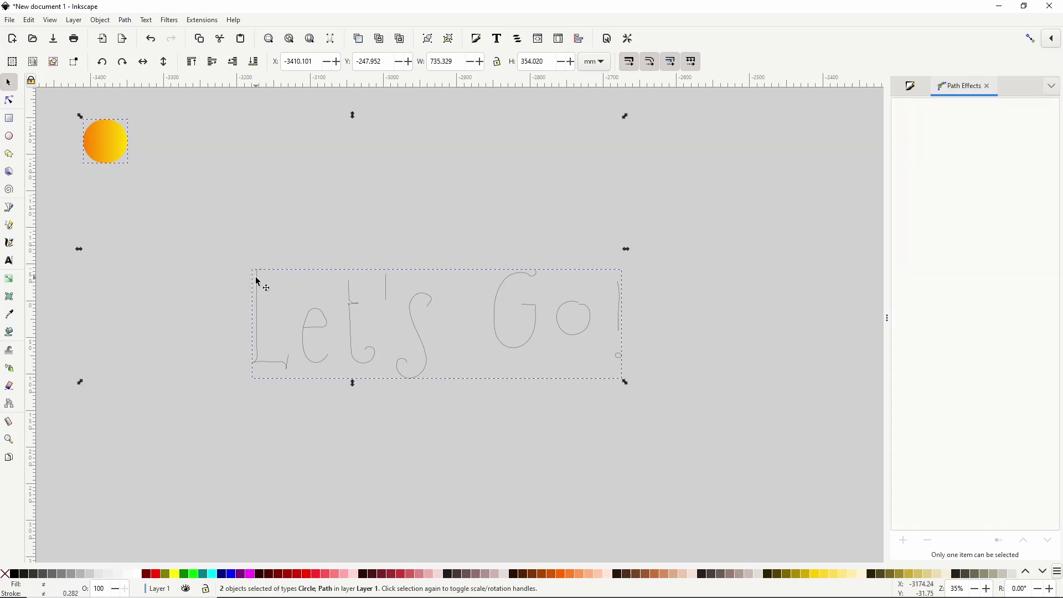
left_click(202, 21)
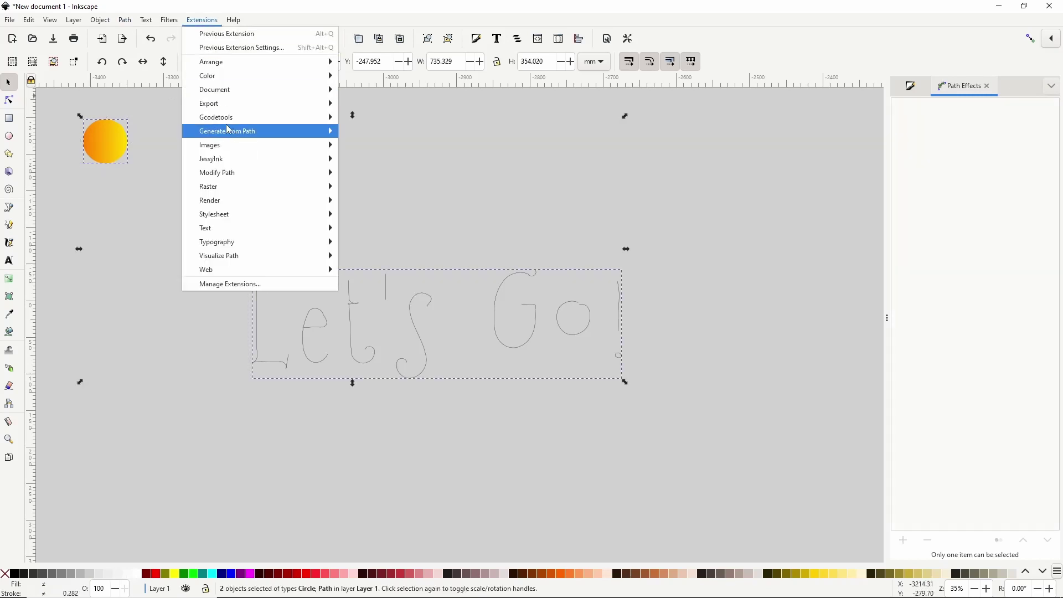
mouse_move(229, 130)
left_click(378, 200)
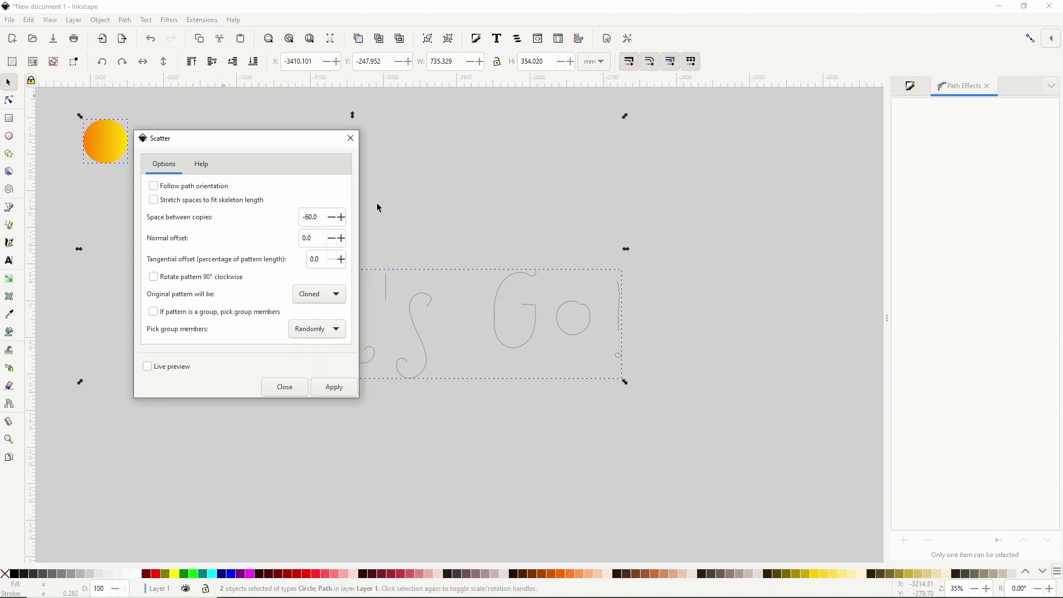
left_click_drag(225, 141, 753, 109)
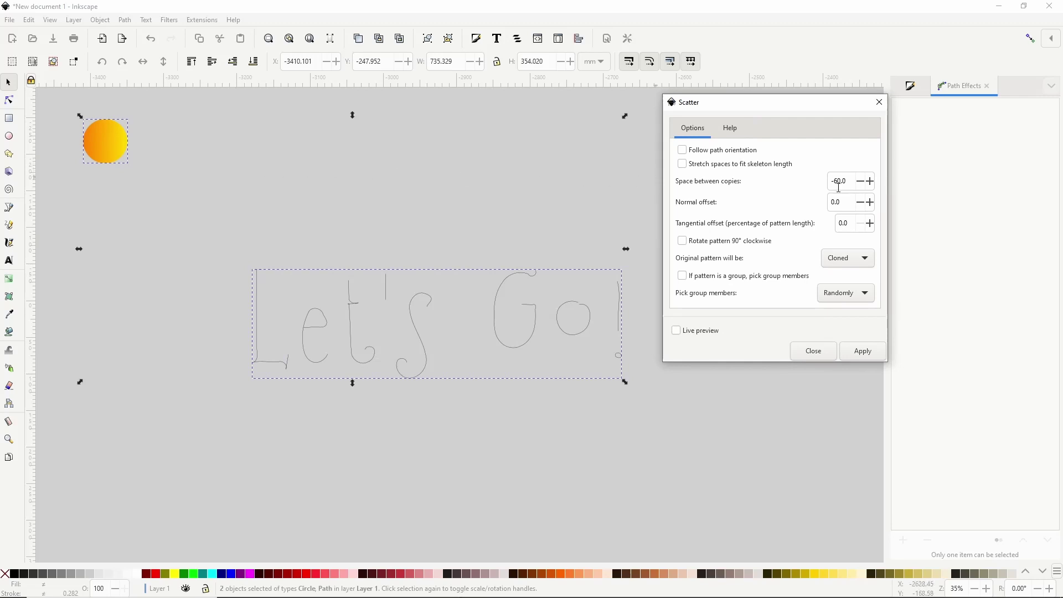
left_click(696, 333)
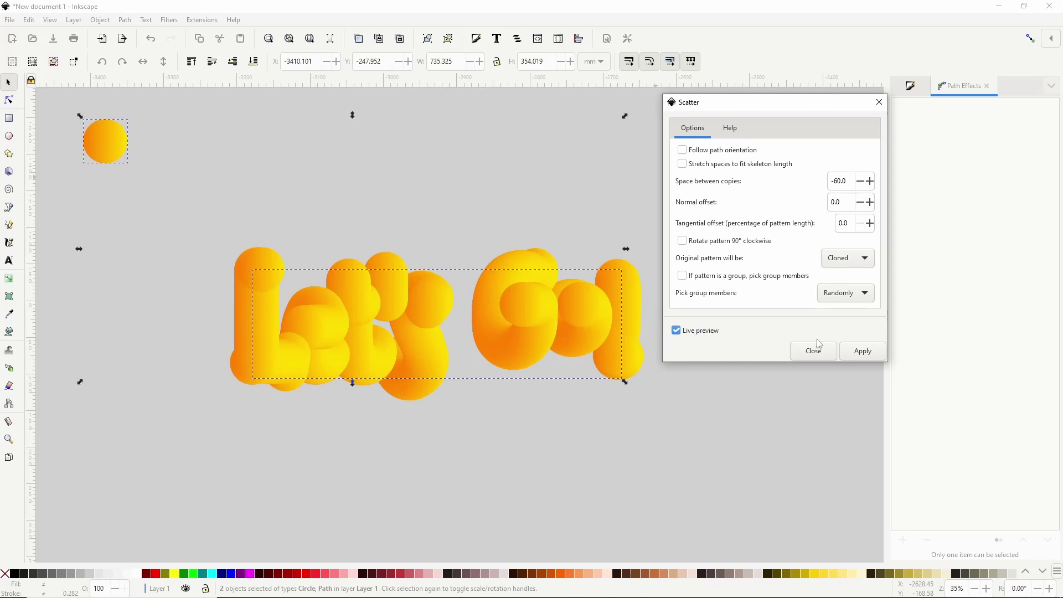
left_click(862, 352)
left_click(812, 352)
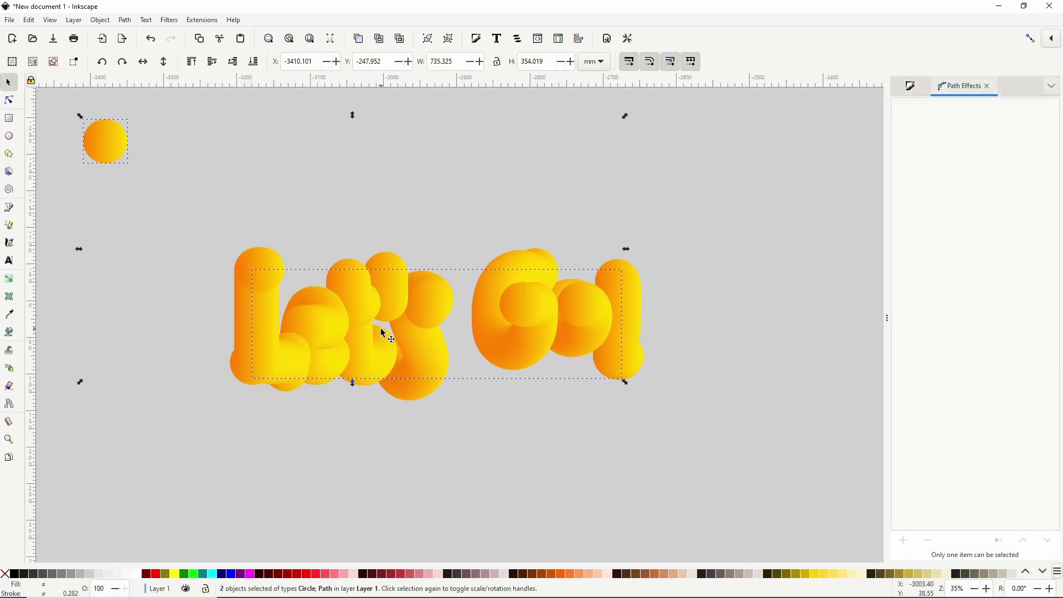
left_click(125, 146)
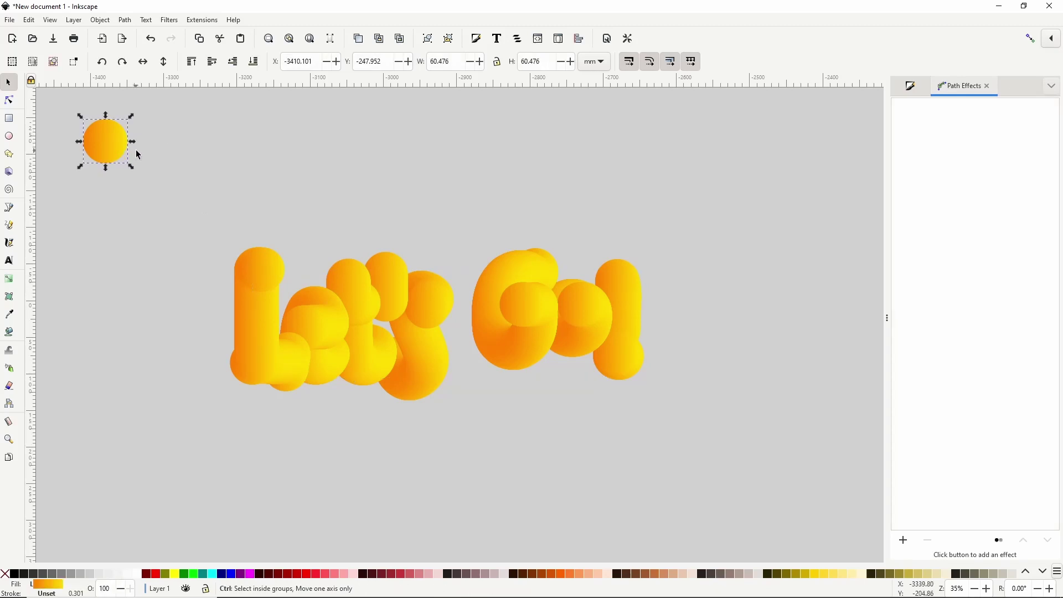
Step: Shrink the orange circle to about 74% (37.042 mm wide) and remove the scattered lettering
left_click_drag(137, 166, 115, 153)
left_click(327, 306)
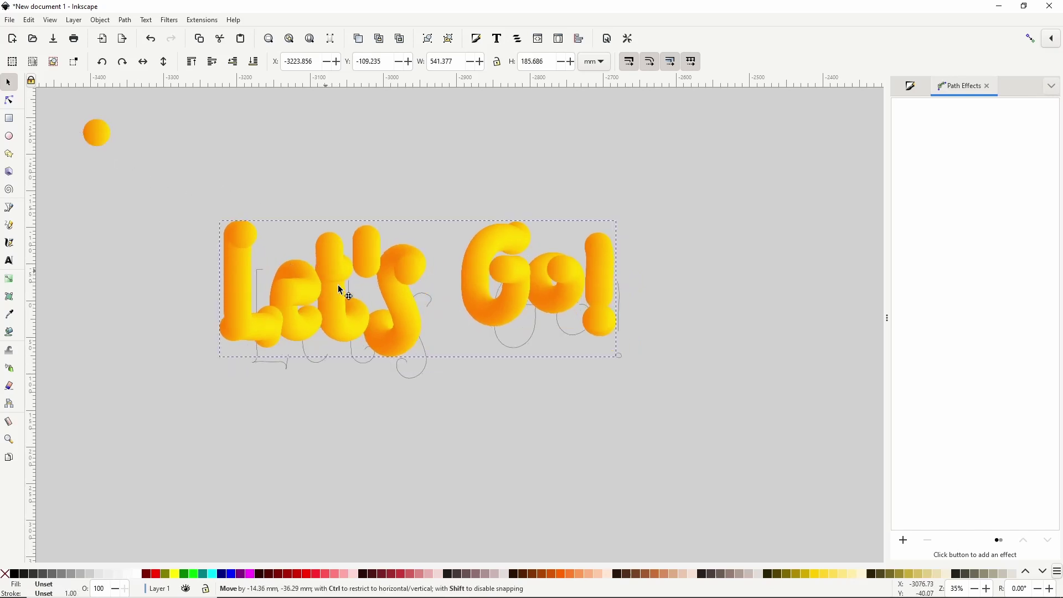
key("Escape")
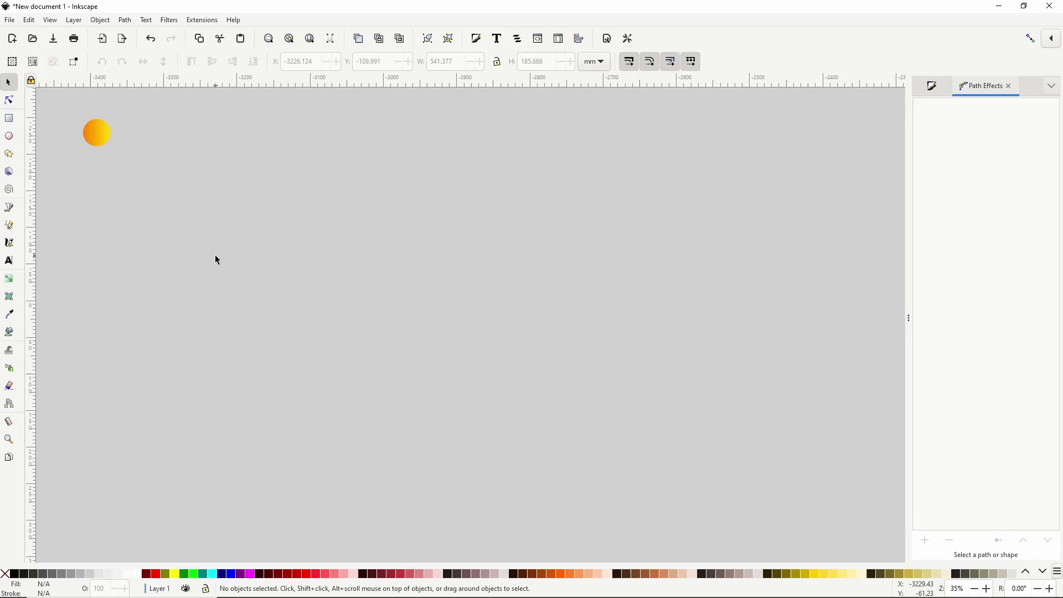
Step: Add the text 'Let's Go!' on the canvas and set its font to Visby
left_click(9, 261)
left_click(279, 268)
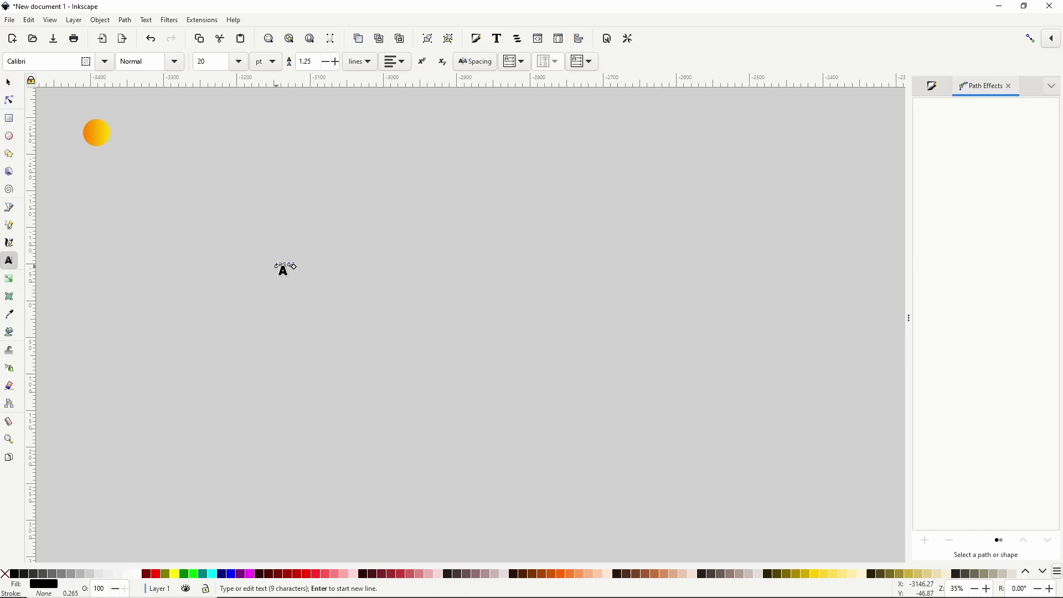
key("Escape")
left_click(105, 61)
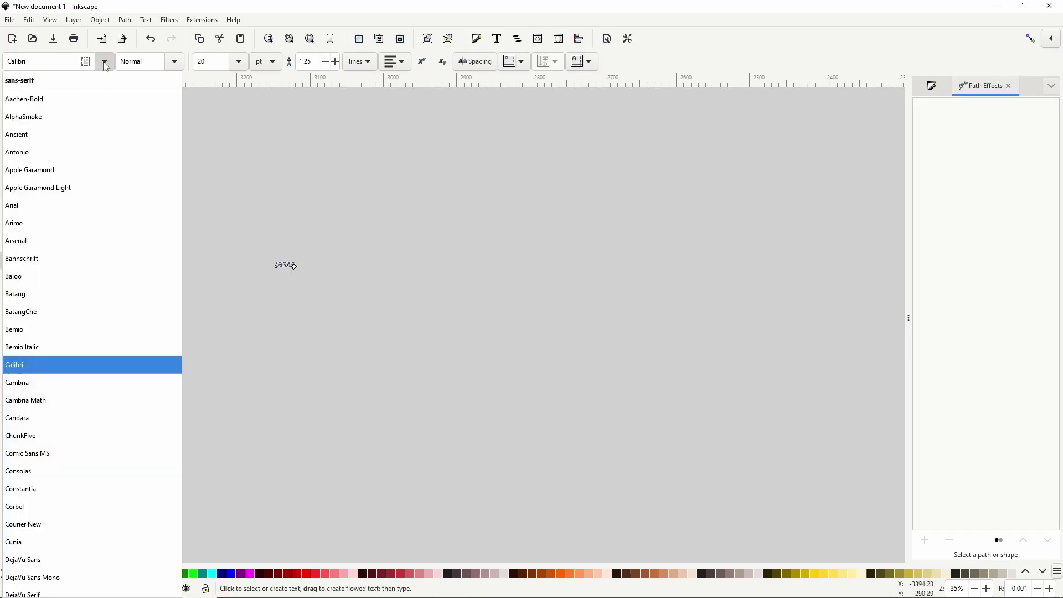
scroll(99, 356, "down", 10)
scroll(88, 395, "down", 15)
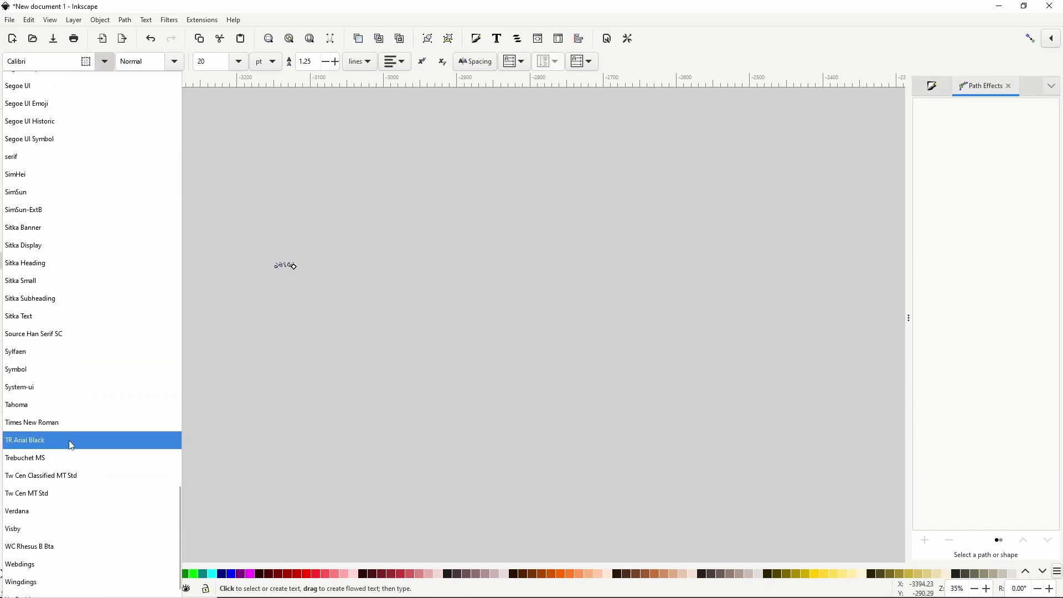
left_click(47, 495)
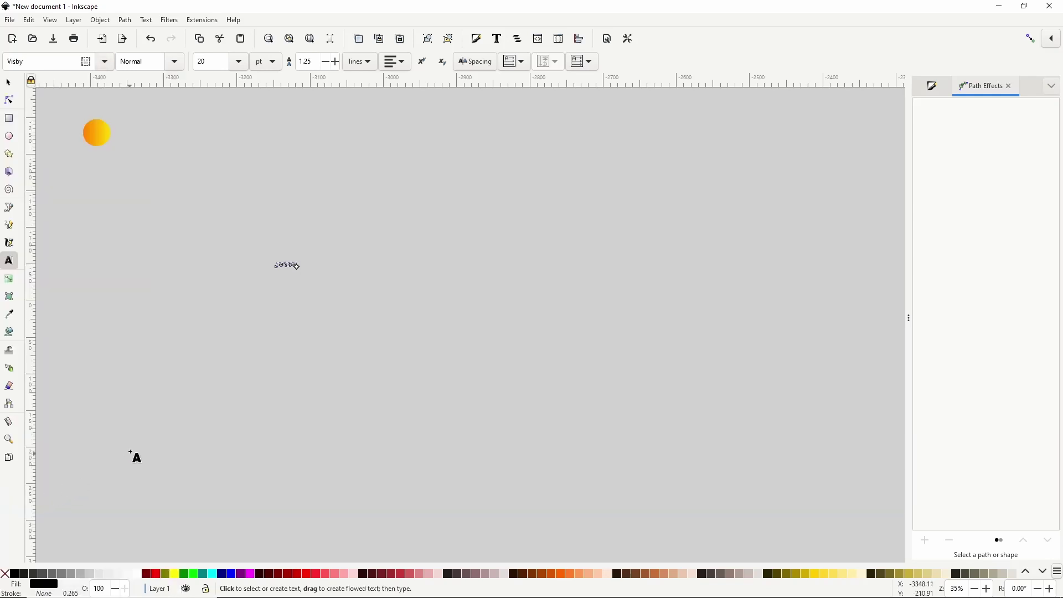
Step: Enlarge the text to about 660.799 mm wide and center it on the canvas
left_click(8, 81)
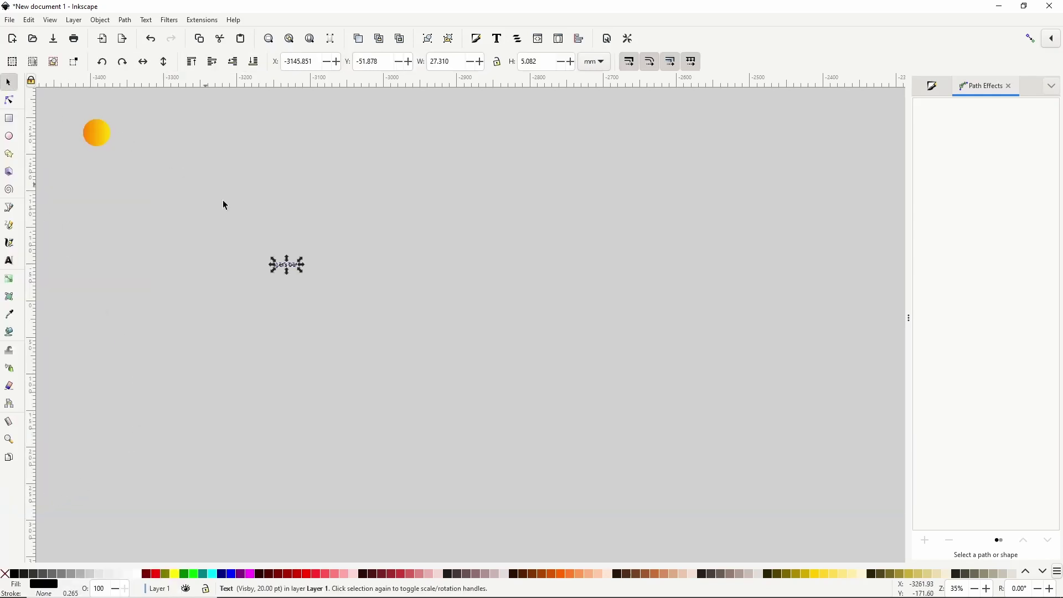
left_click_drag(303, 274, 472, 389)
left_click_drag(627, 460, 764, 500)
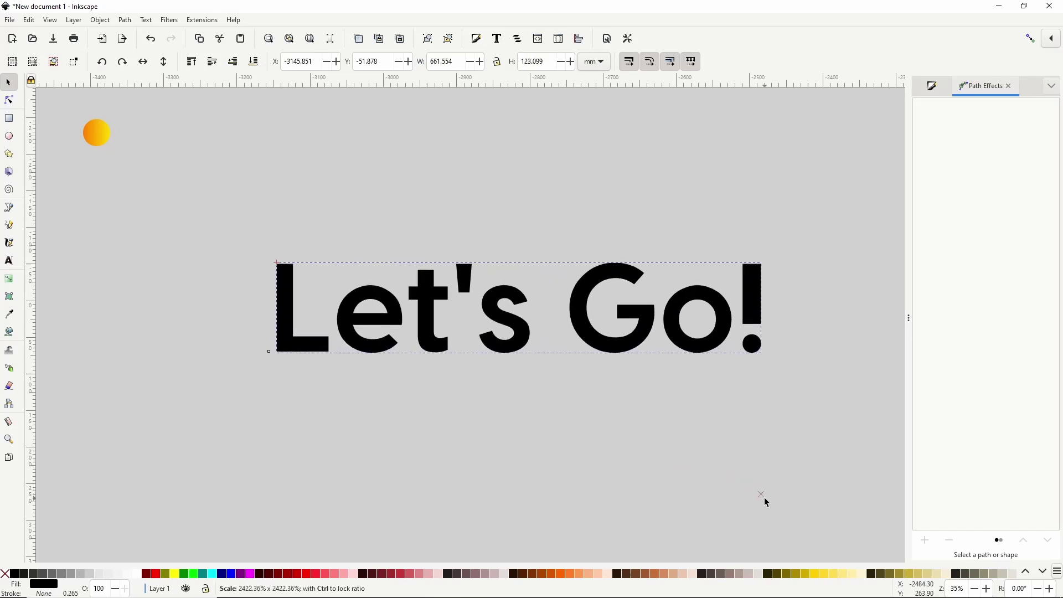
left_click_drag(641, 356, 563, 340)
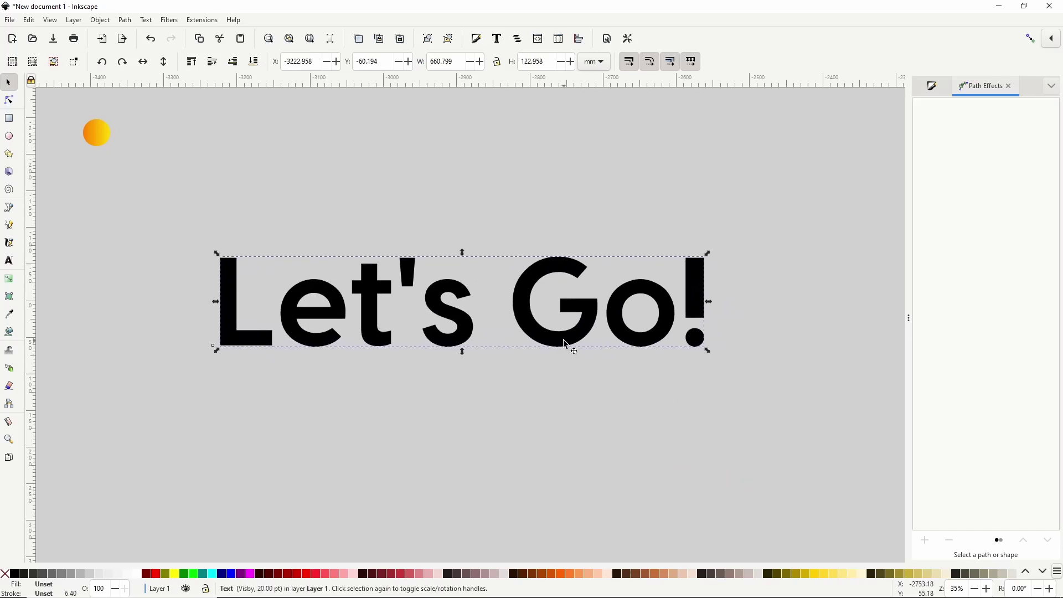
Step: Try the text as a black outline only, then switch to a flat black fill with no stroke
left_click(926, 93)
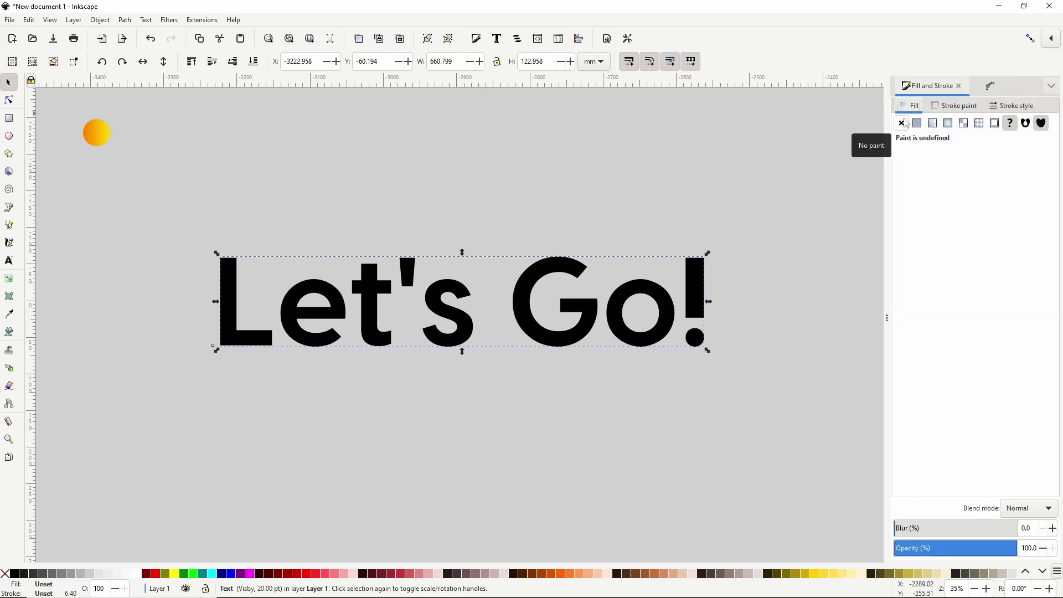
left_click(902, 123)
left_click(940, 108)
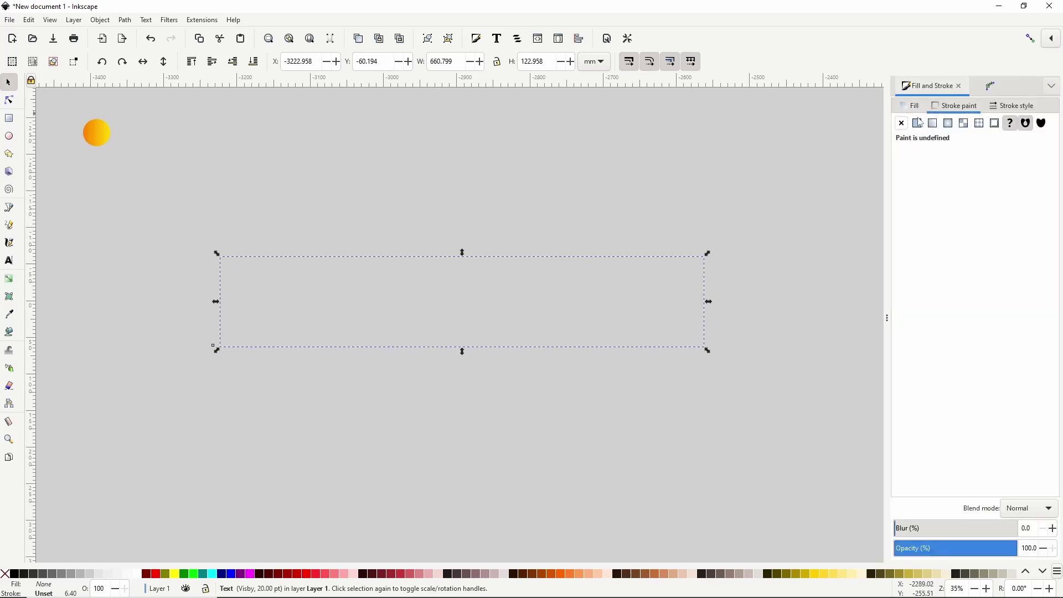
left_click(918, 123)
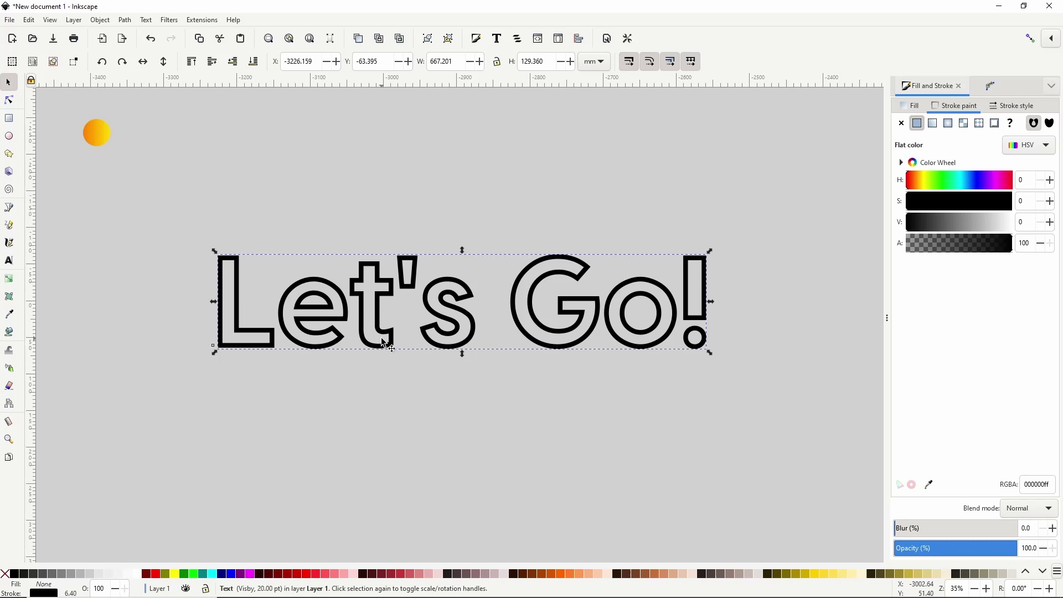
left_click(901, 126)
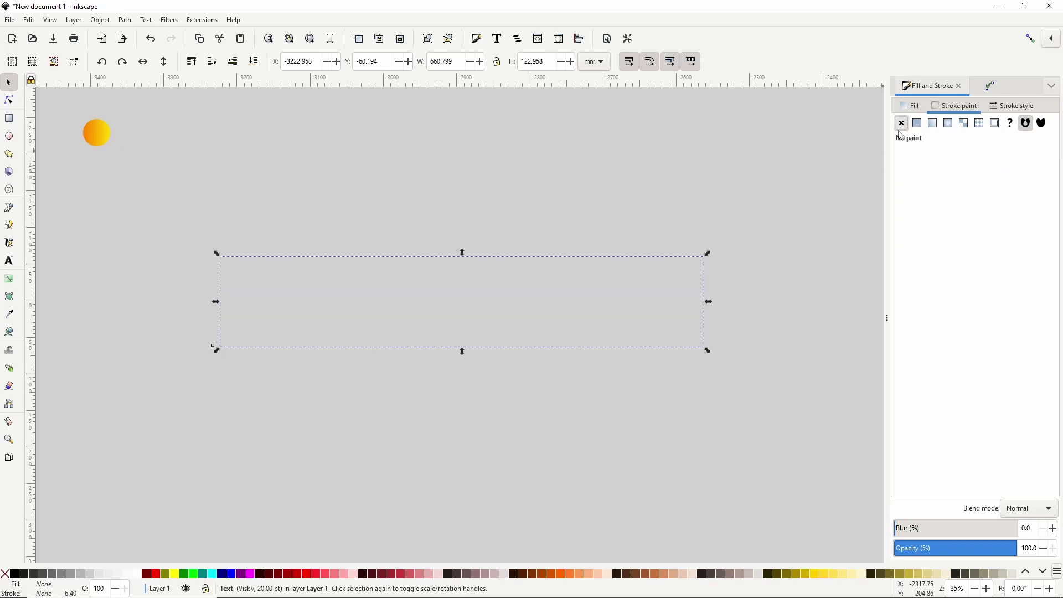
left_click(911, 105)
left_click(918, 124)
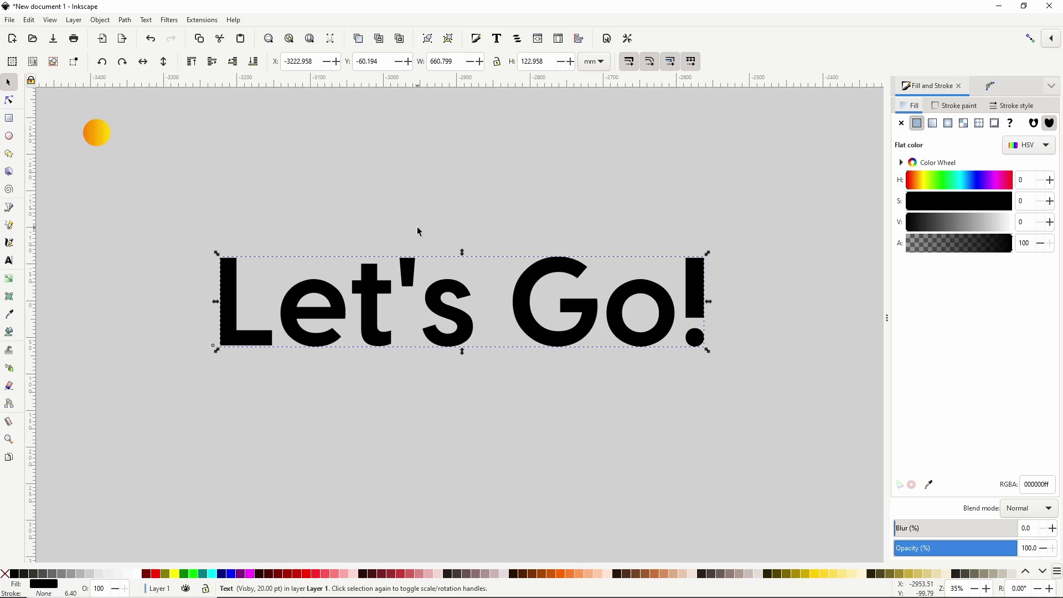
Step: Make a bitmap copy of the black text and delete the original text object
left_click(29, 20)
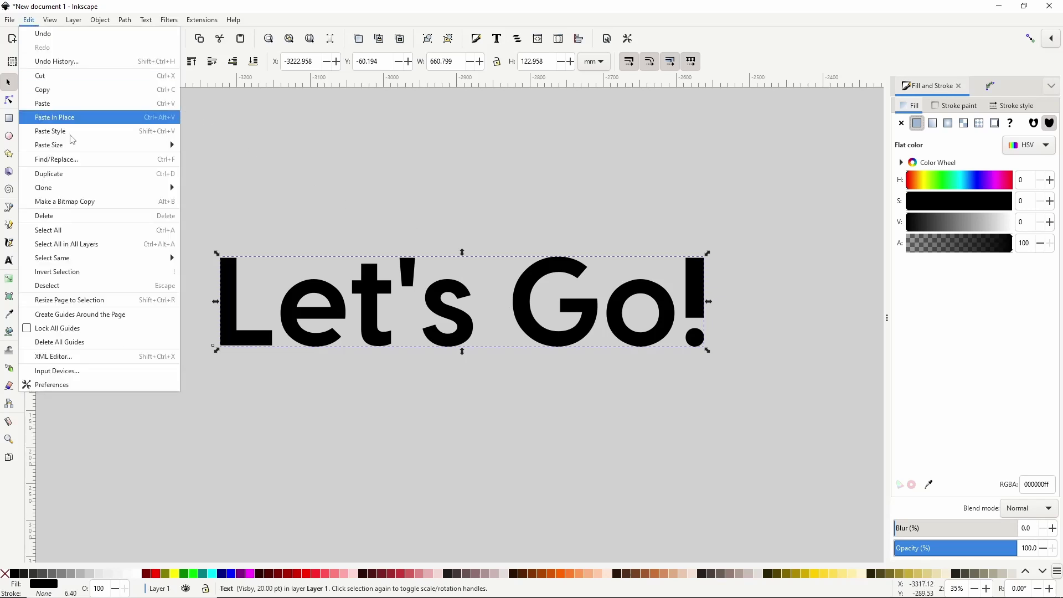
left_click(108, 201)
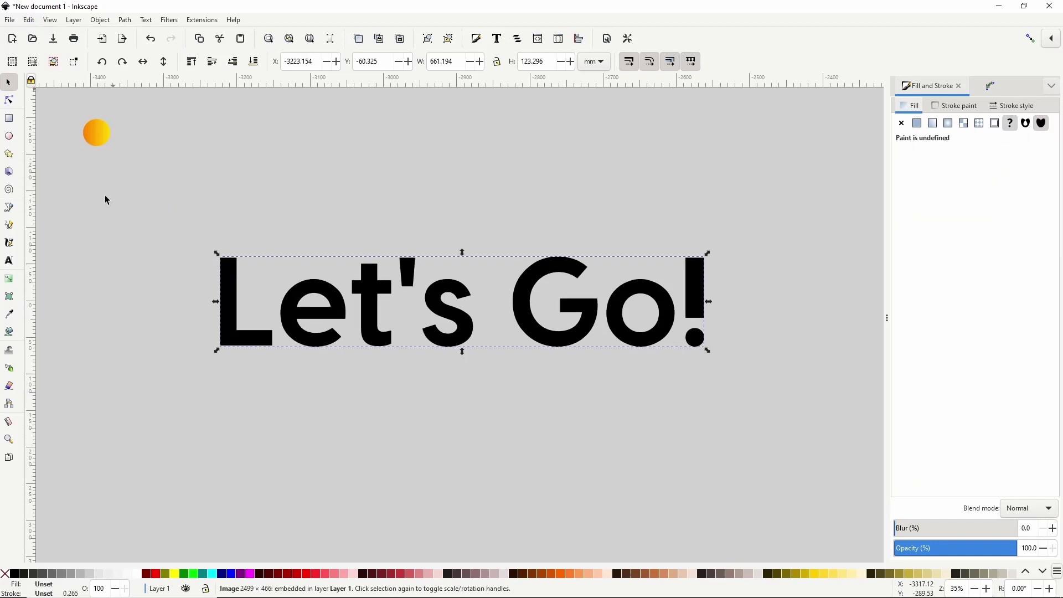
left_click_drag(375, 309, 369, 333)
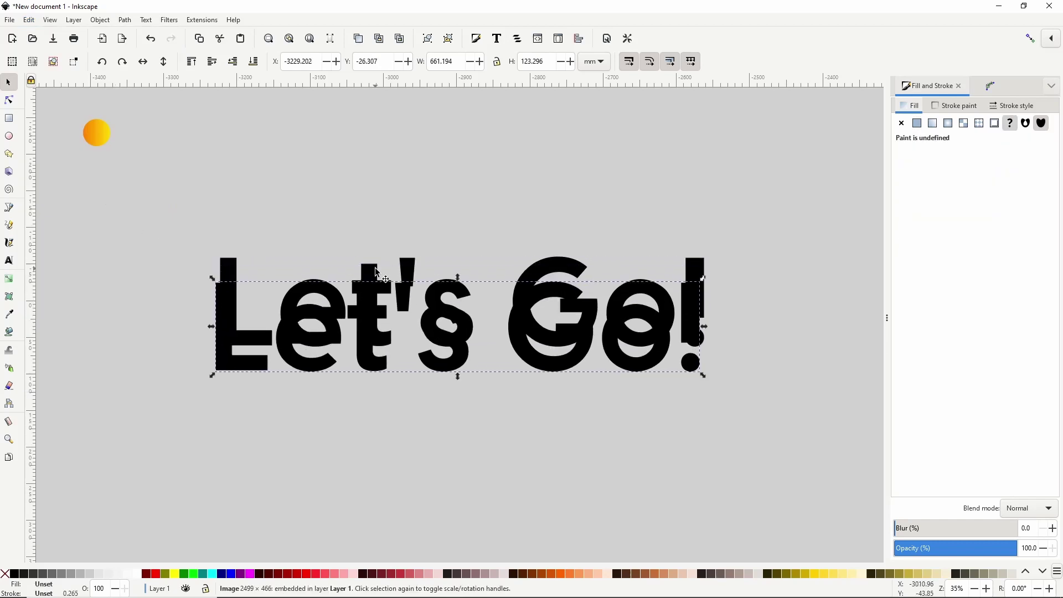
left_click_drag(377, 272, 372, 231)
key("Delete")
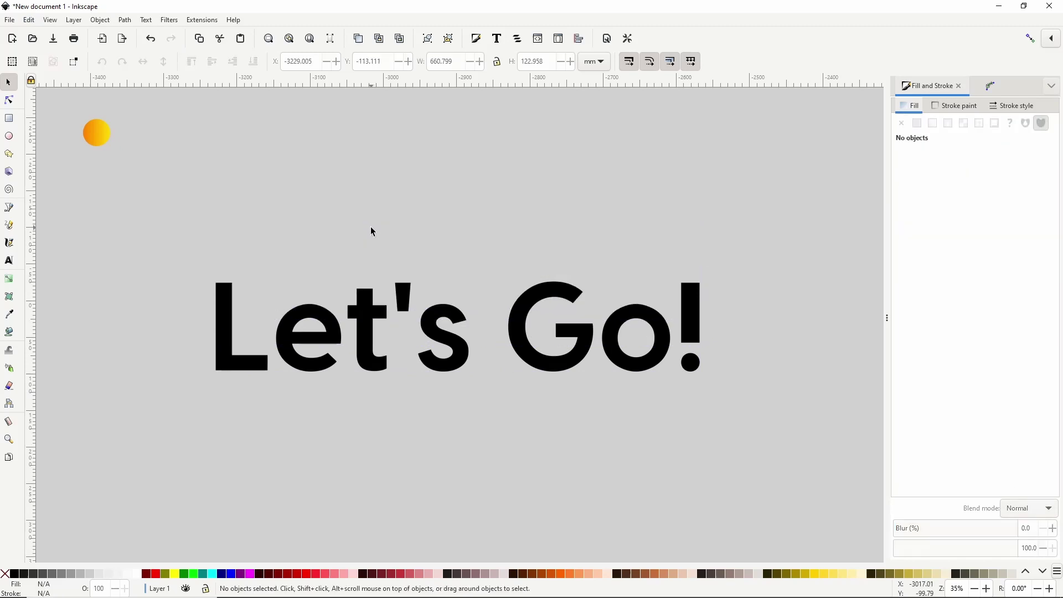
left_click_drag(368, 312, 367, 300)
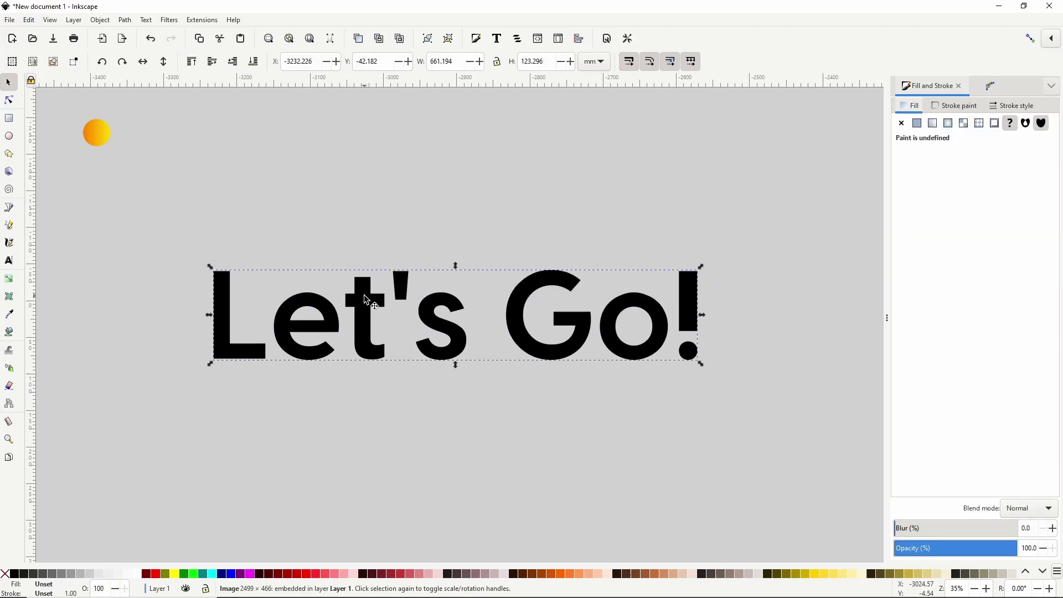
Step: Centerline-trace the bitmap into a single-line path, delete the bitmap, and position the path
right_click(366, 300)
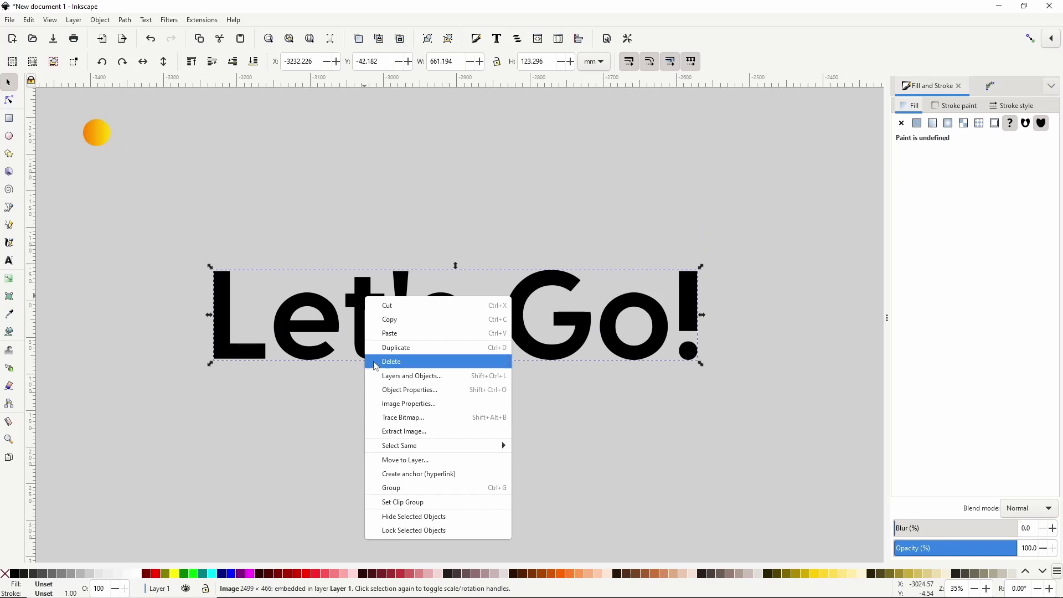
left_click(396, 419)
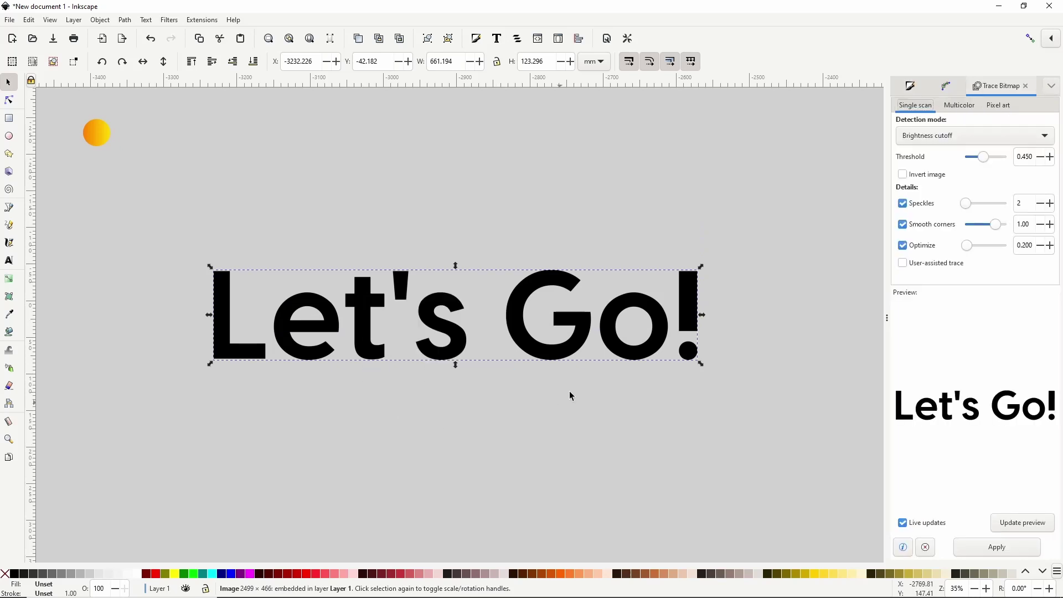
left_click(916, 138)
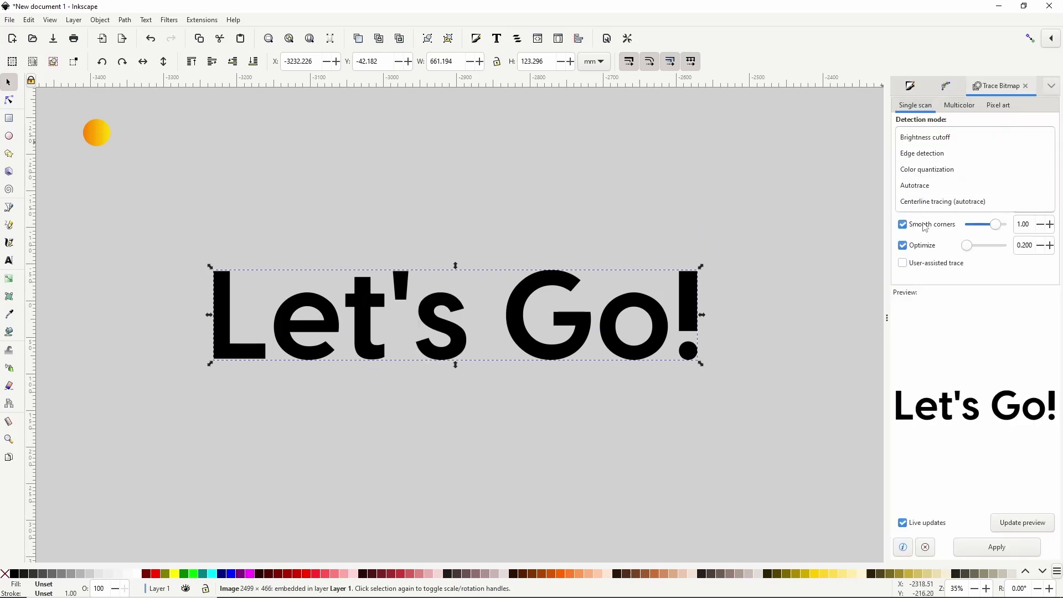
left_click(923, 203)
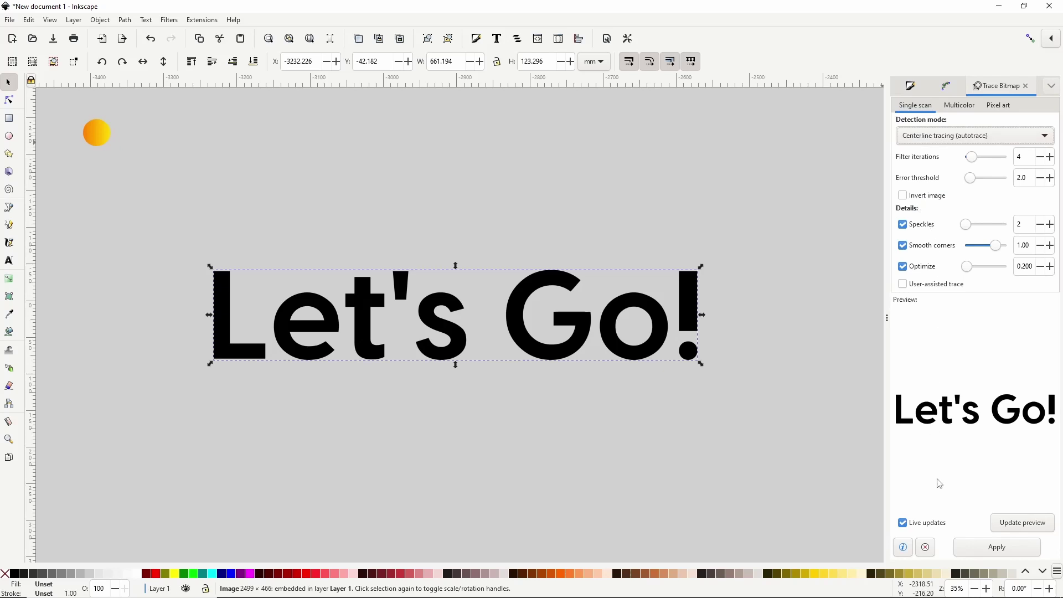
left_click(966, 552)
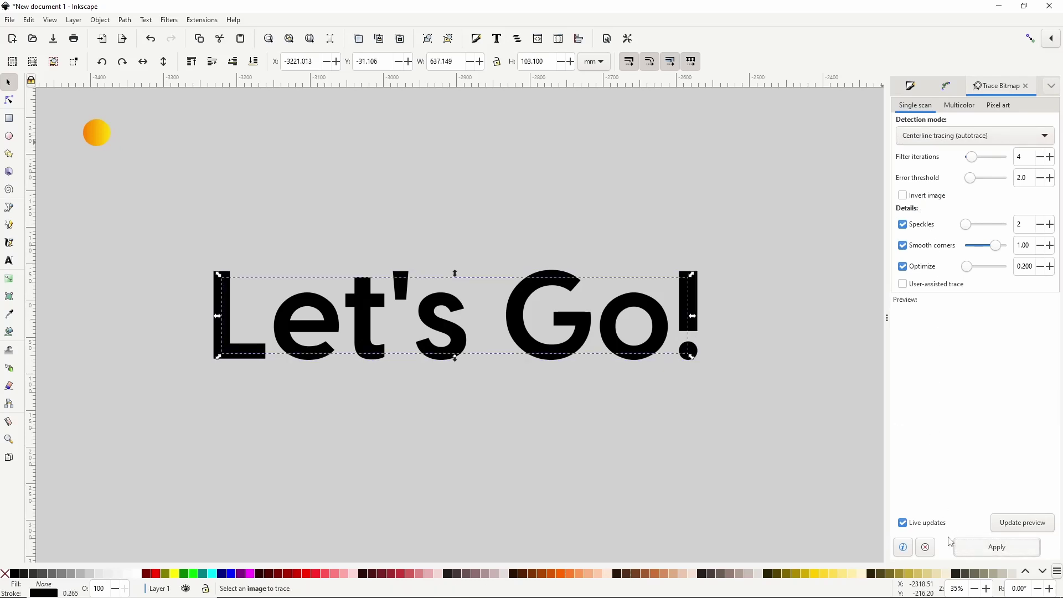
mouse_move(557, 354)
left_mouse_down()
mouse_move(500, 313)
mouse_move(502, 259)
left_mouse_up()
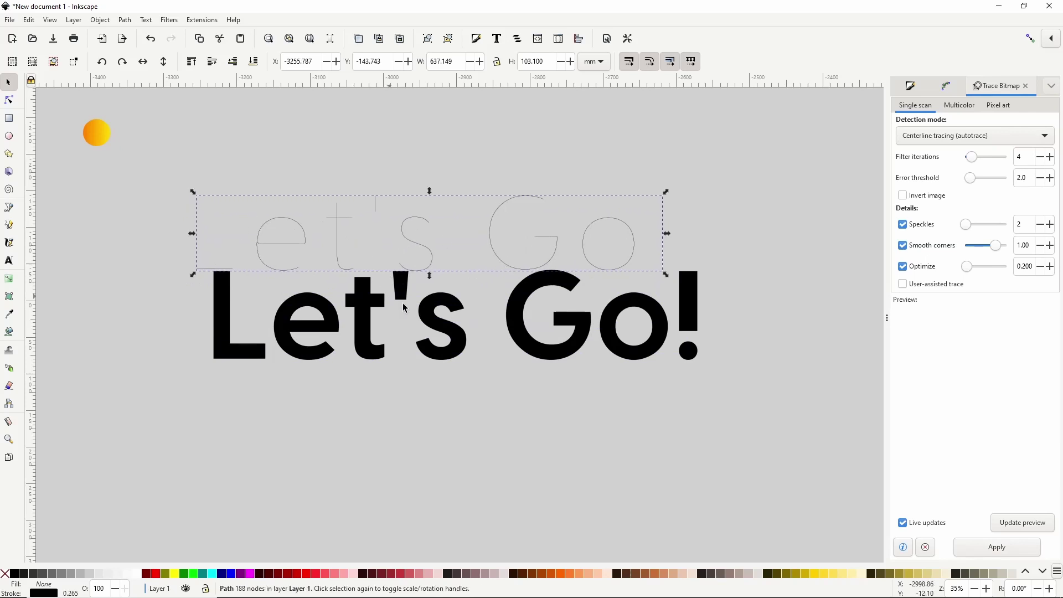
left_click(428, 317)
key("Delete")
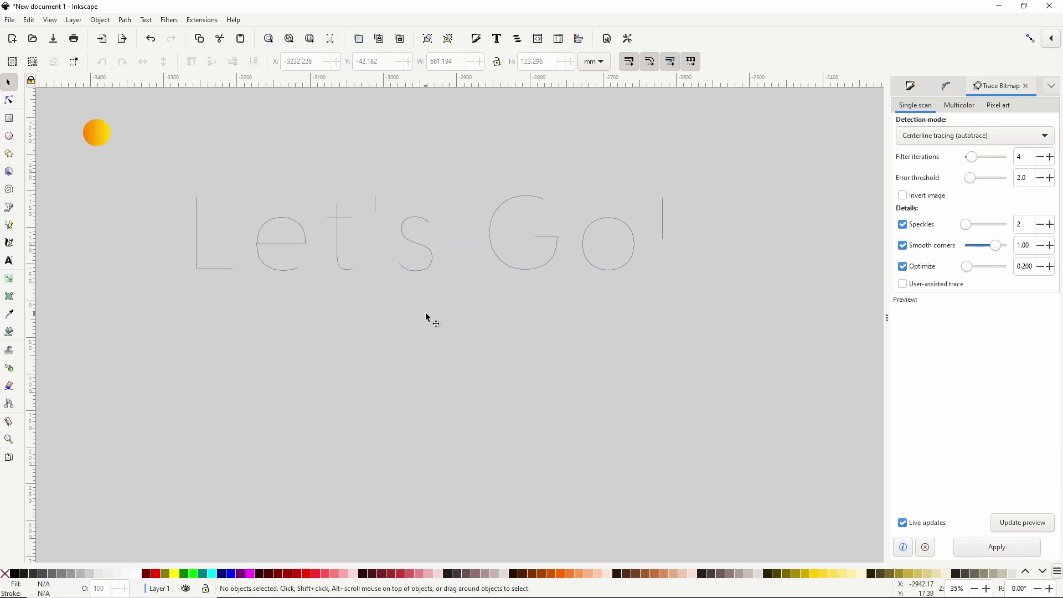
mouse_move(429, 250)
left_mouse_down()
mouse_move(439, 314)
mouse_move(437, 304)
left_mouse_up()
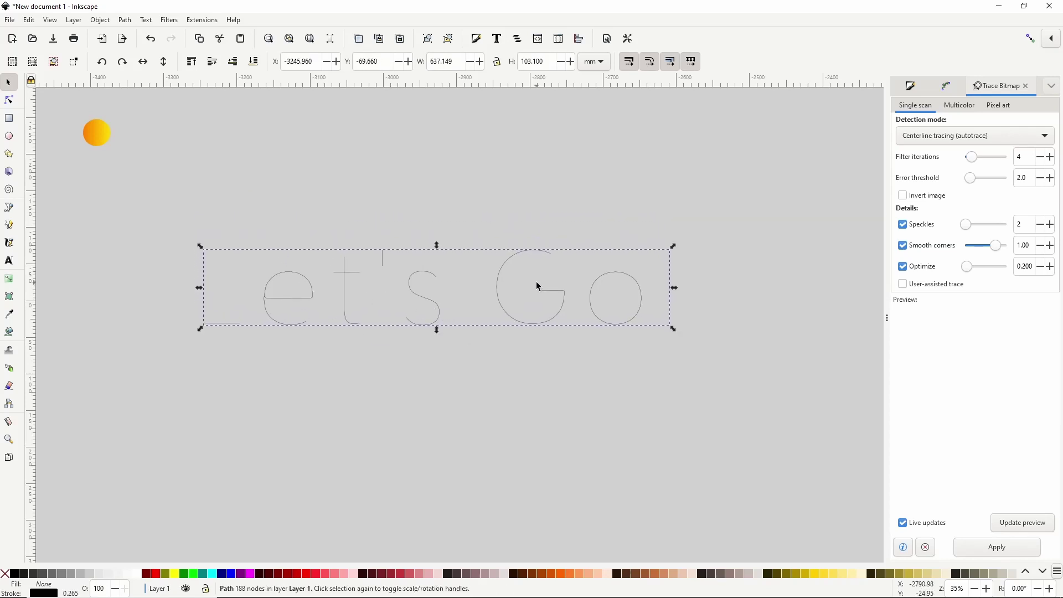
Step: Make all nodes of the traced letter path smooth
left_click(10, 100)
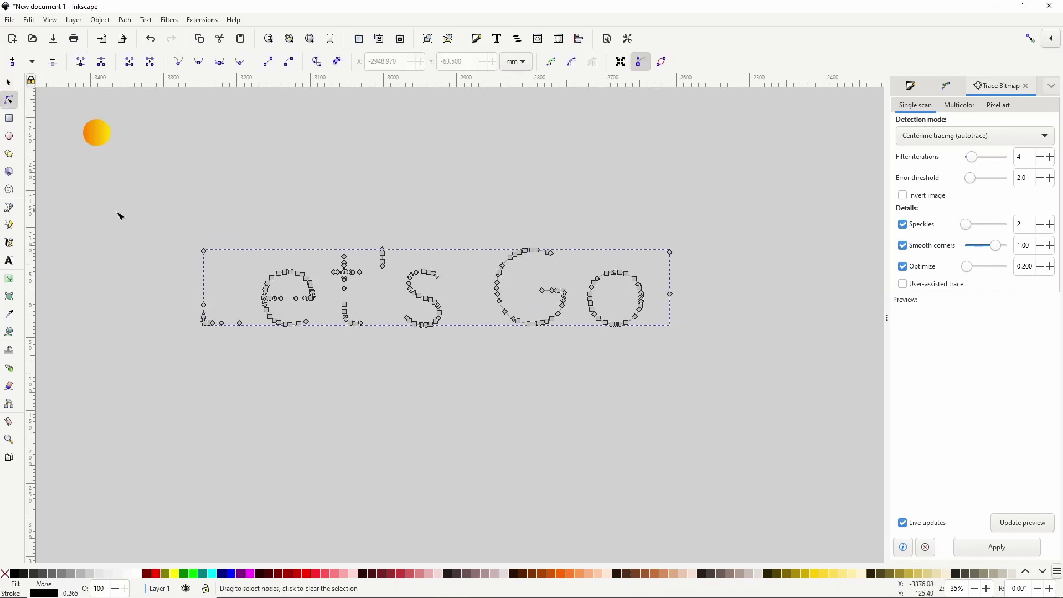
left_click_drag(155, 209, 700, 356)
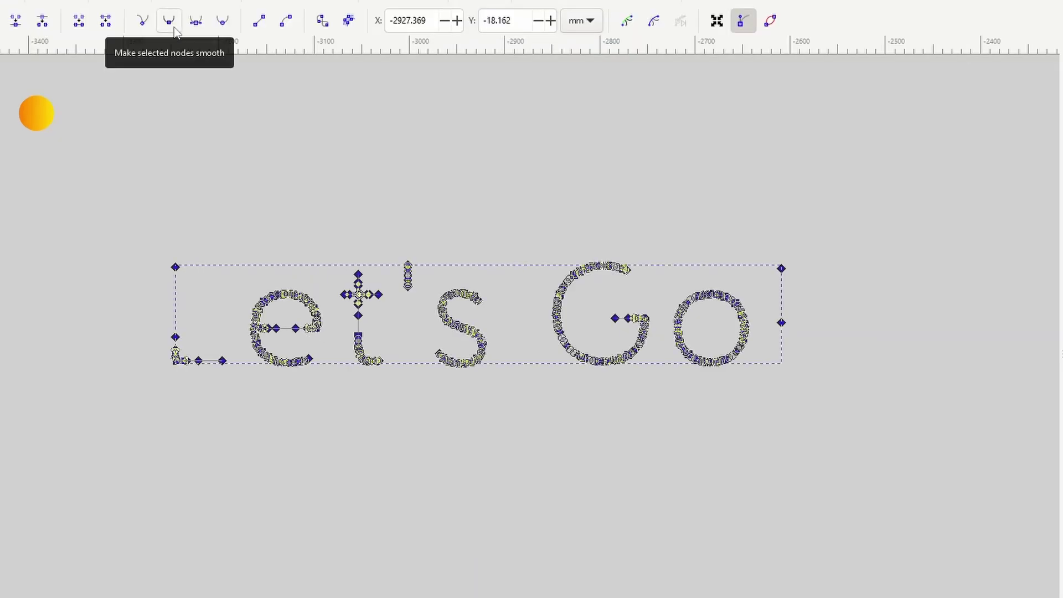
left_click(203, 69)
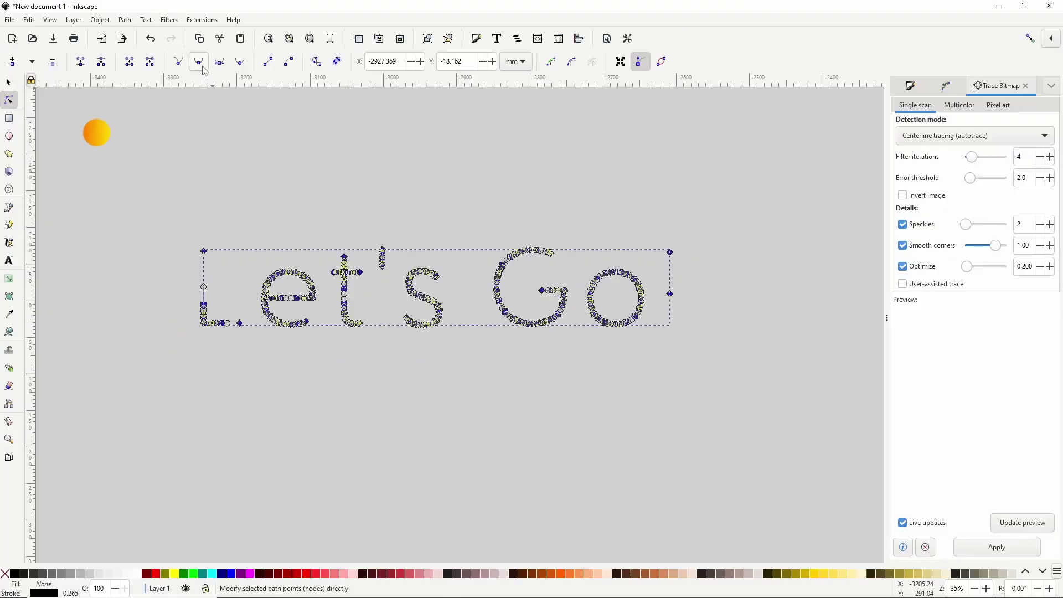
left_click(369, 215)
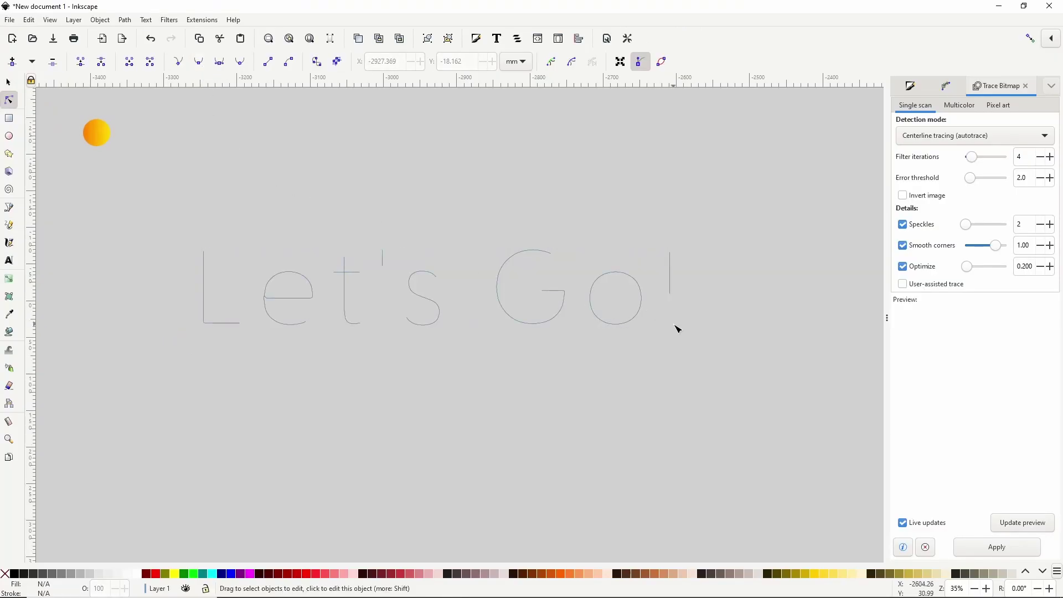
left_click(645, 300)
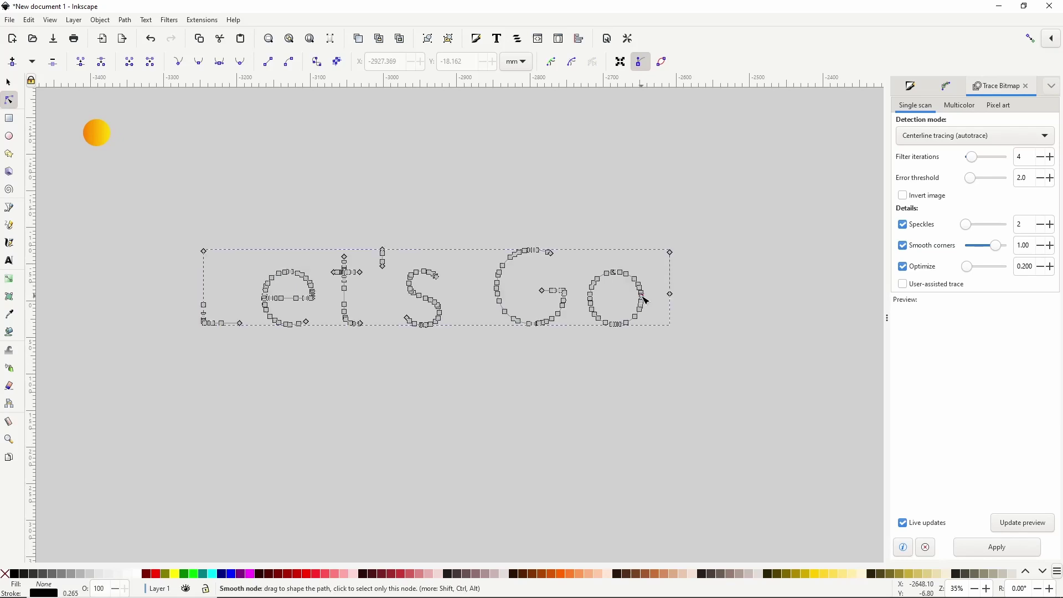
Step: Draw a short Bezier subpath at the lower right for the exclamation dot
left_click(5, 208)
left_click(32, 61)
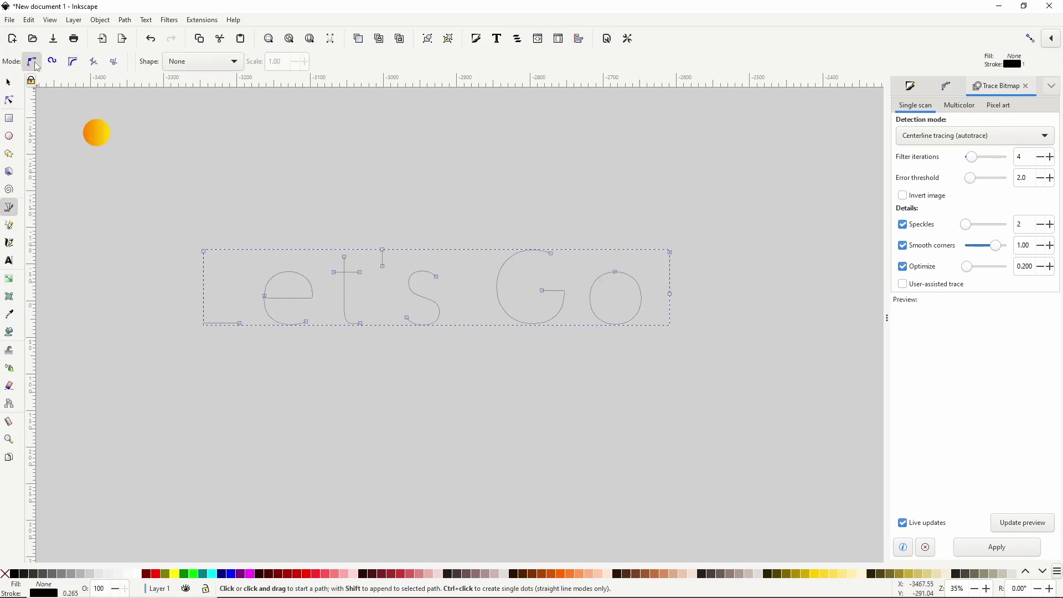
left_click(667, 324)
double_click(675, 316)
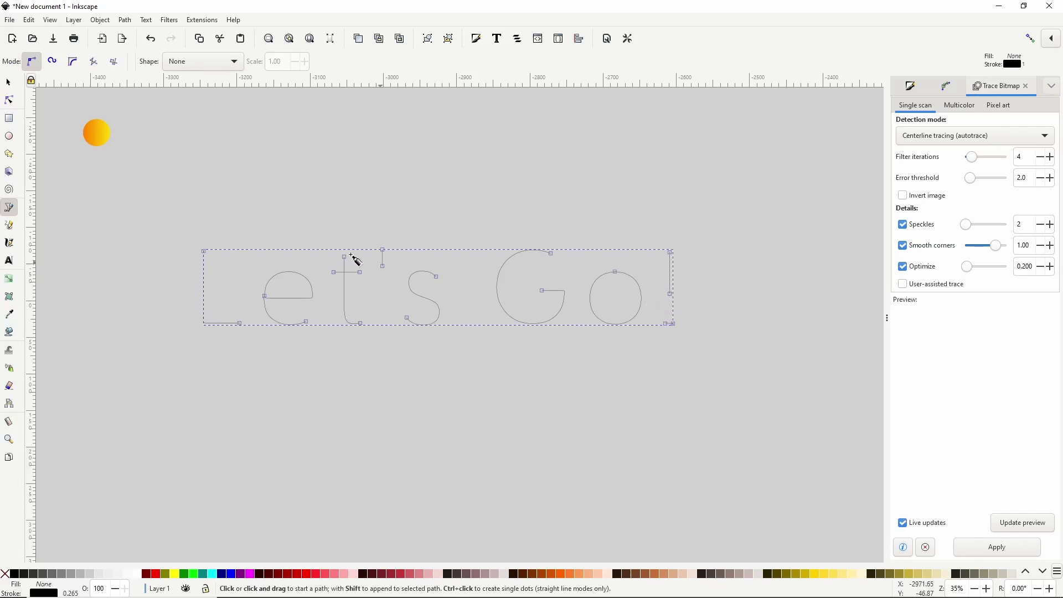
Step: Scatter the orange circle along the traced letter path at -37 spacing
left_click(8, 82)
left_click(93, 136)
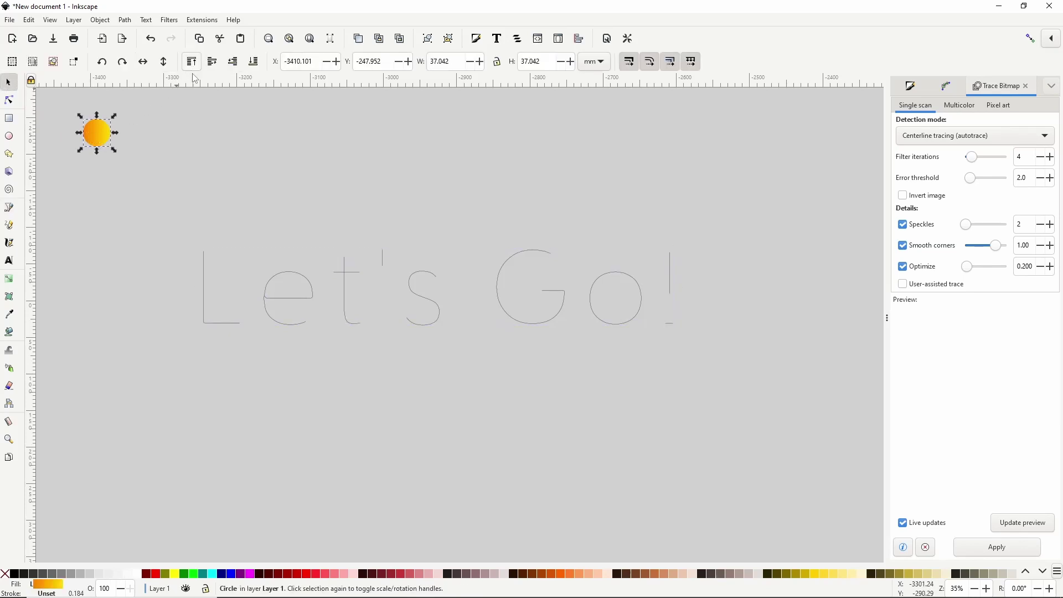
left_click(205, 270, "shift")
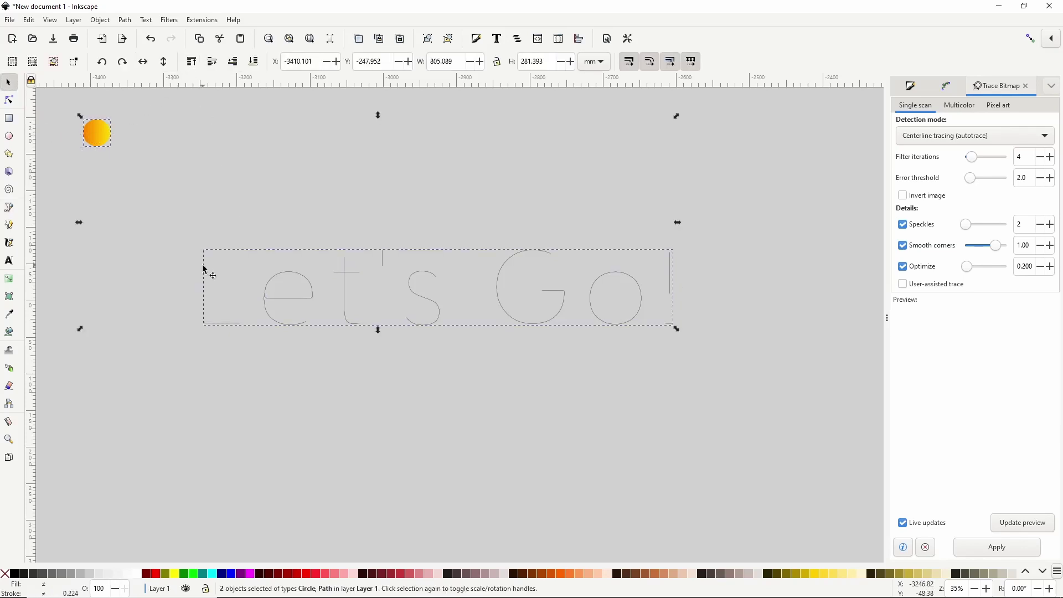
left_click(202, 20)
mouse_move(233, 137)
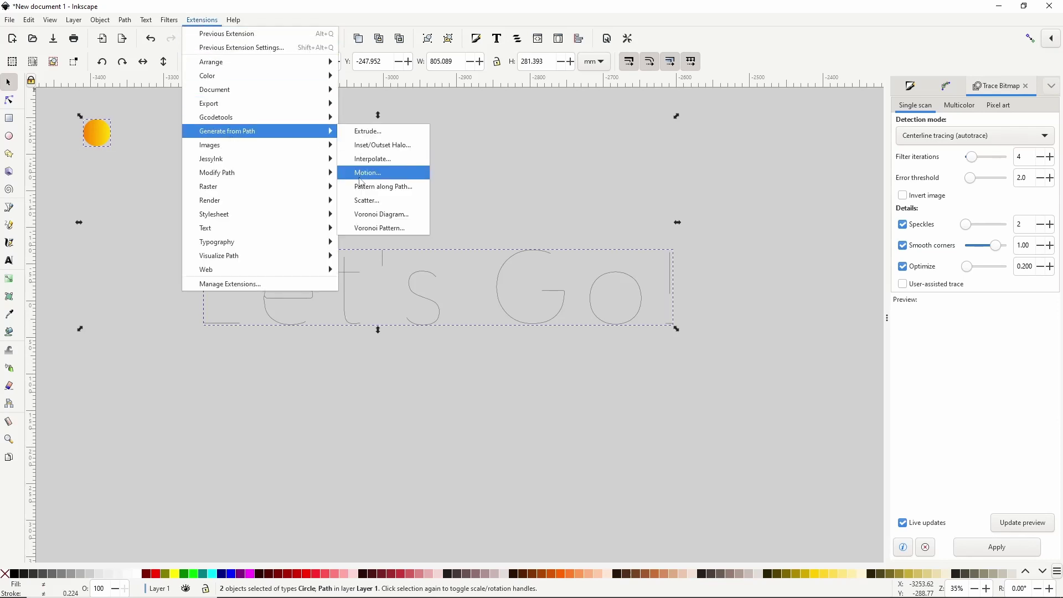
left_click(364, 204)
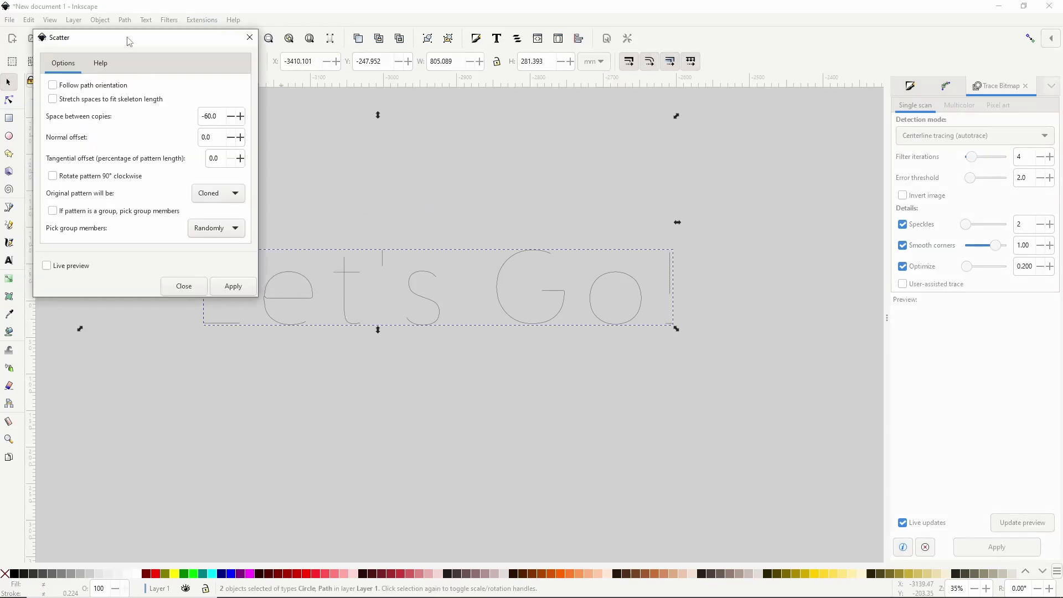
left_click_drag(131, 41, 818, 109)
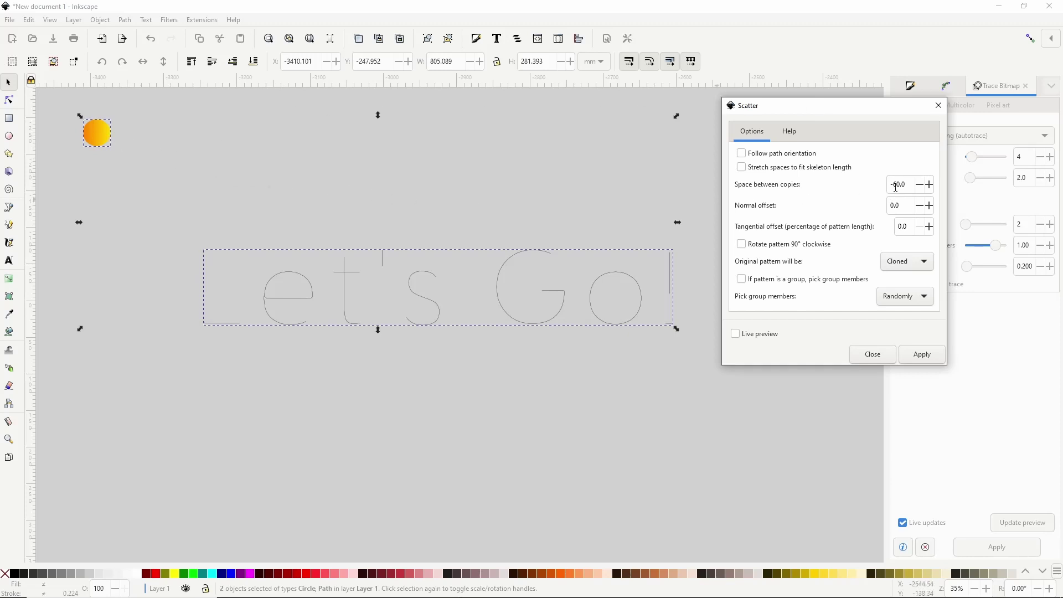
left_click(758, 335)
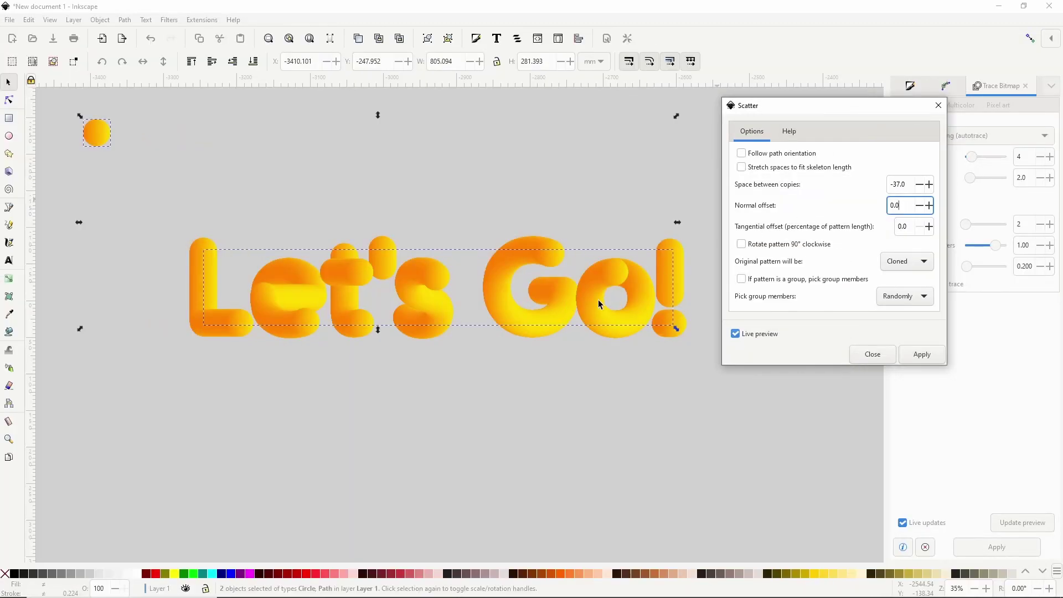
left_click(865, 357)
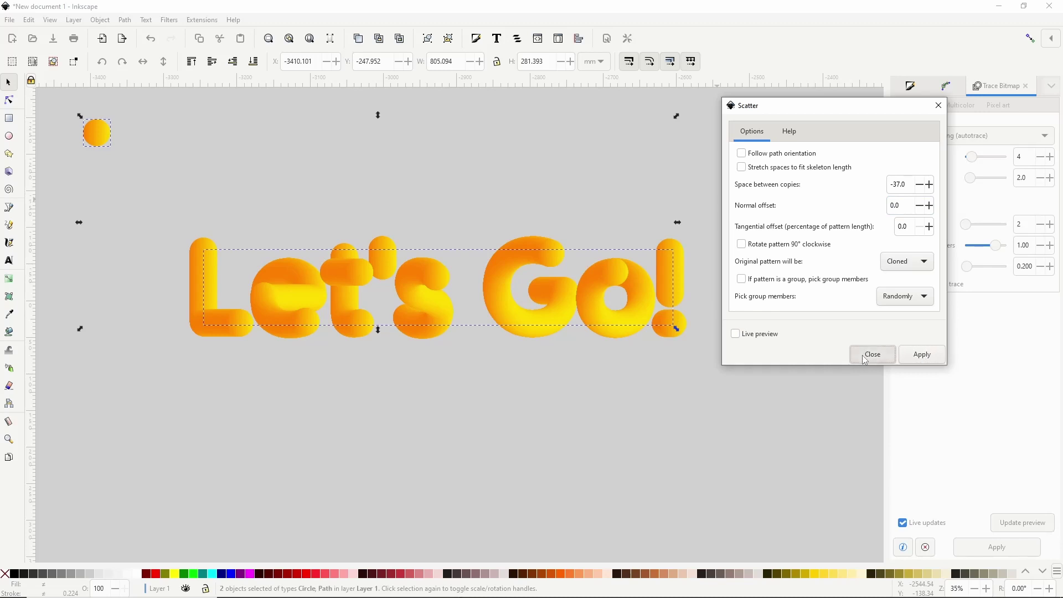
Step: Recolour the small circle's gradient stops from orange and yellow to hue 186 cyan and 211 blue
left_click(107, 142)
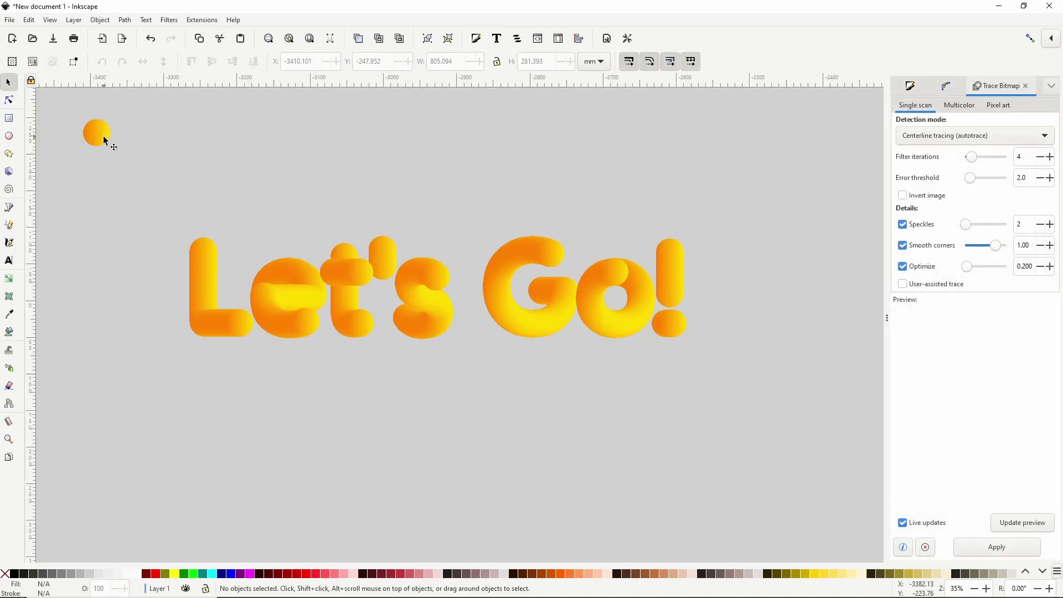
left_click(109, 145)
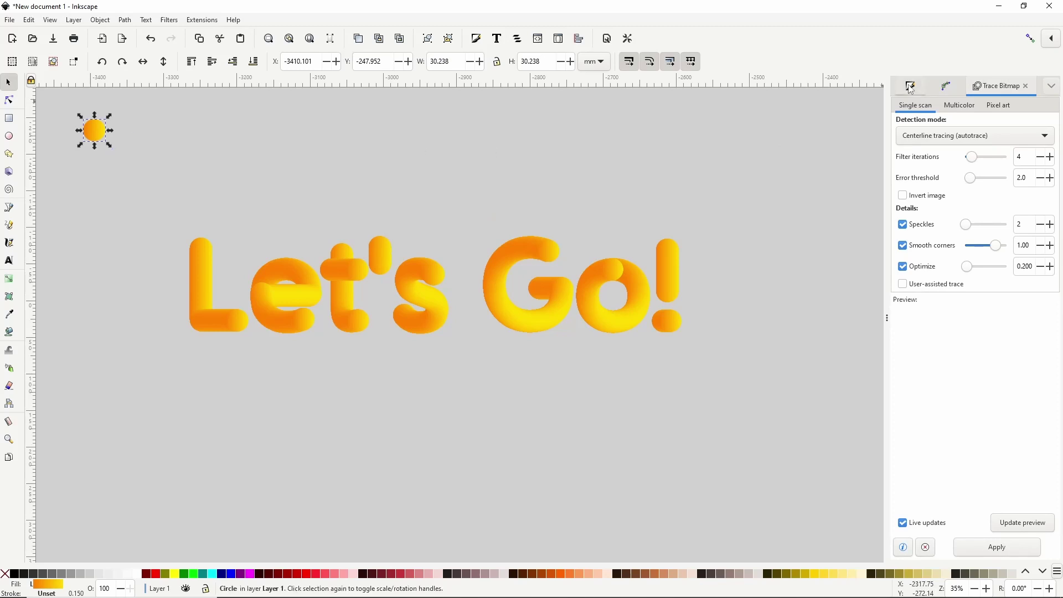
left_click(912, 87)
left_click(893, 206)
left_click(971, 247)
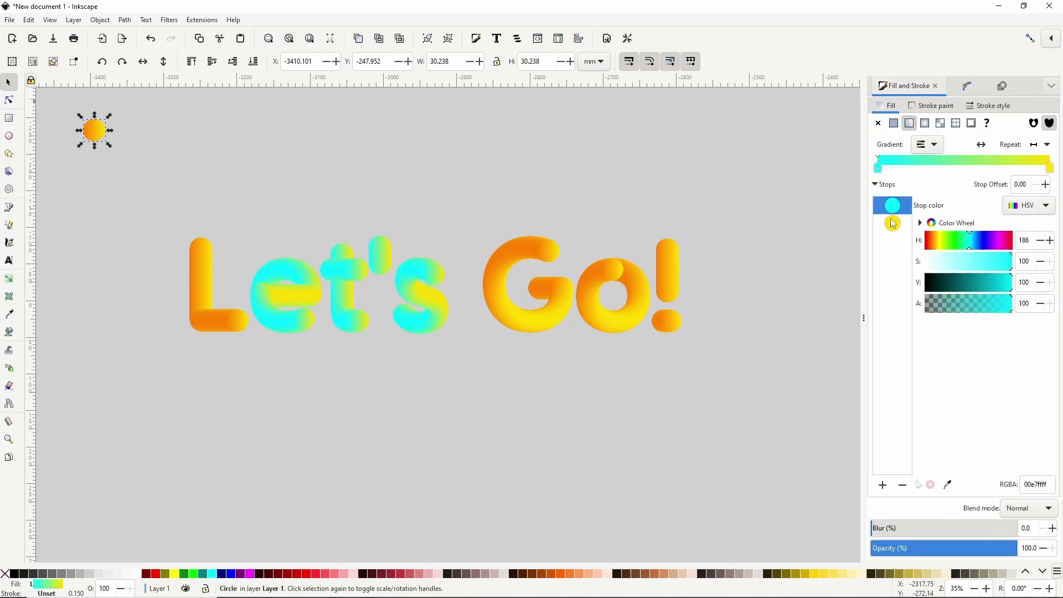
left_click(893, 223)
left_click(973, 248)
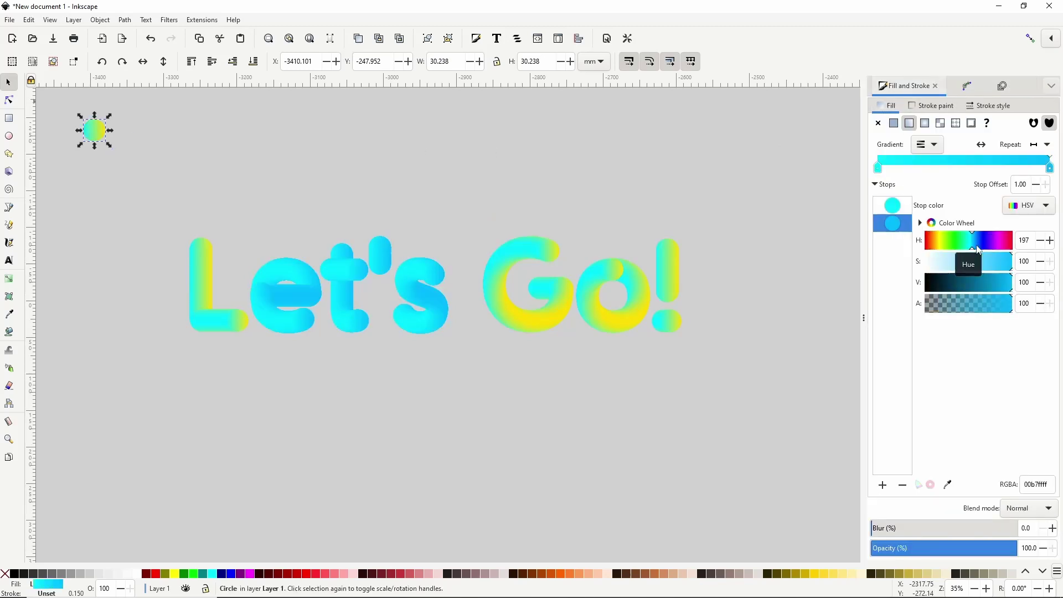
left_click(978, 247)
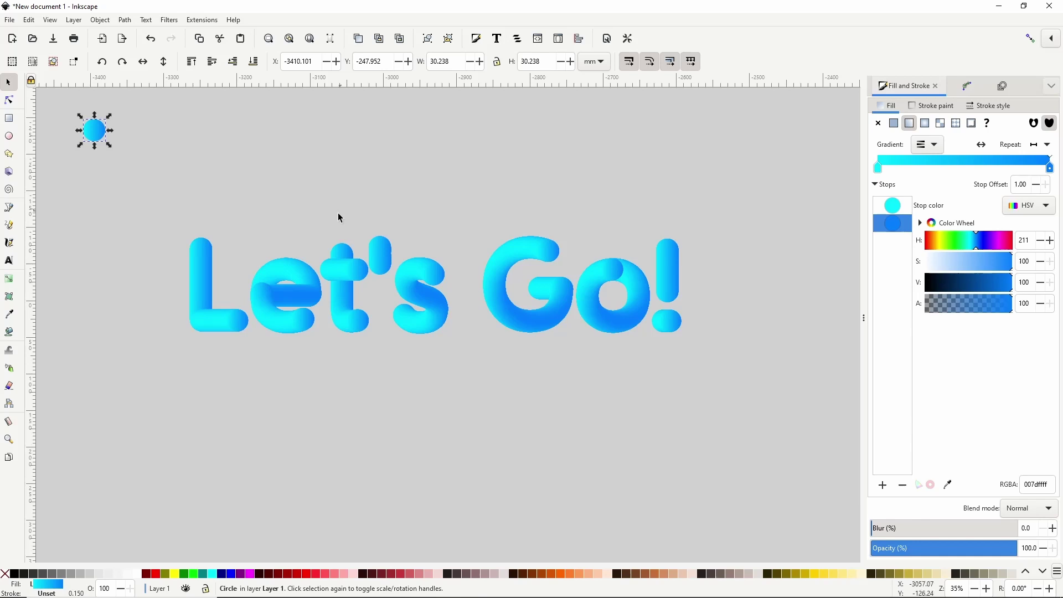
Step: Move the 'Let's Go!' lettering group down about 81 mm and delete the thin traced guide path
left_click(343, 286)
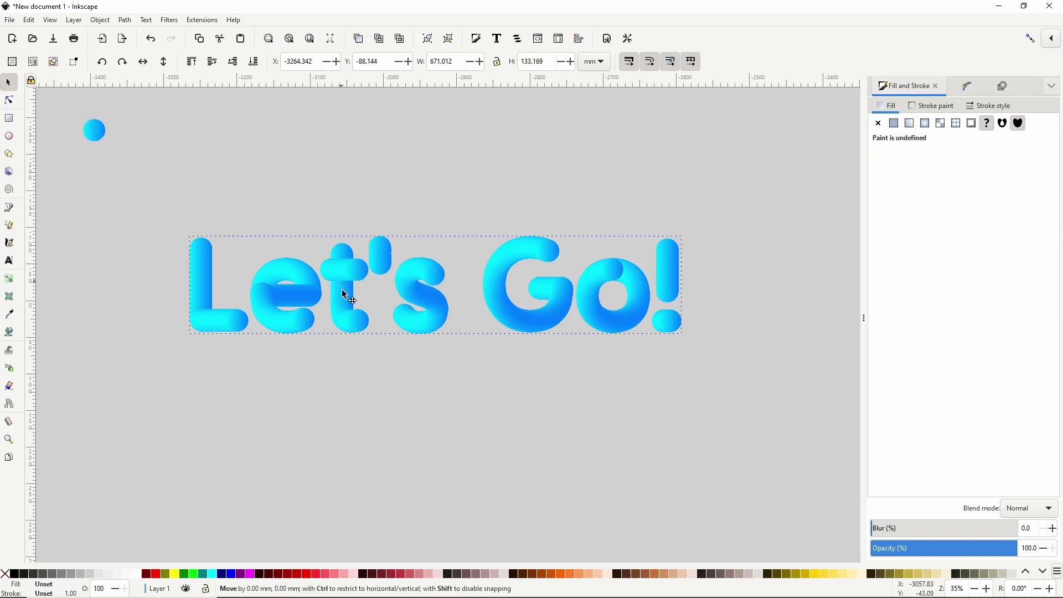
left_click_drag(342, 290, 339, 231)
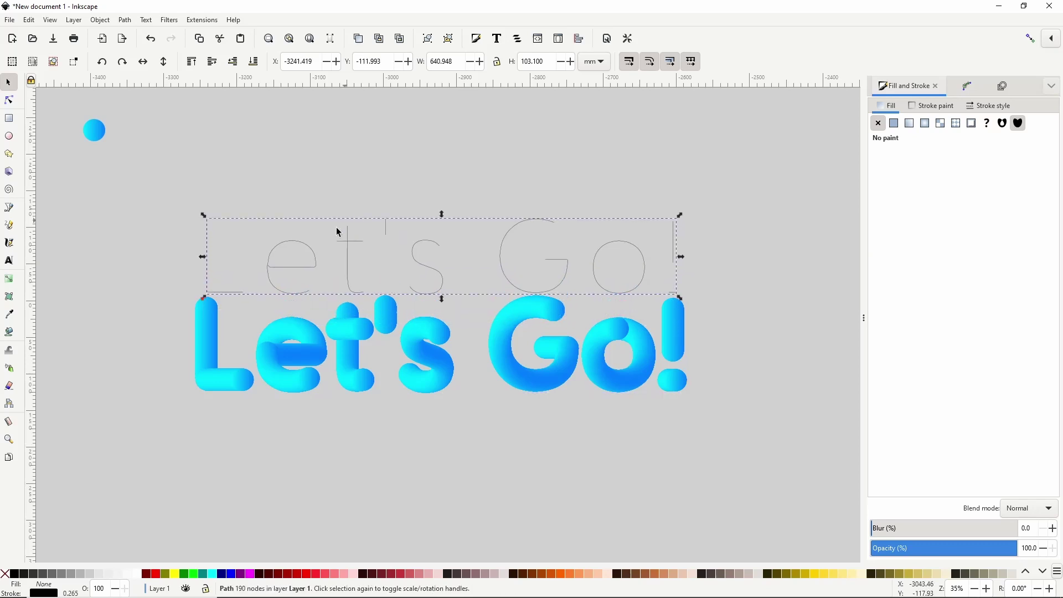
key("Delete")
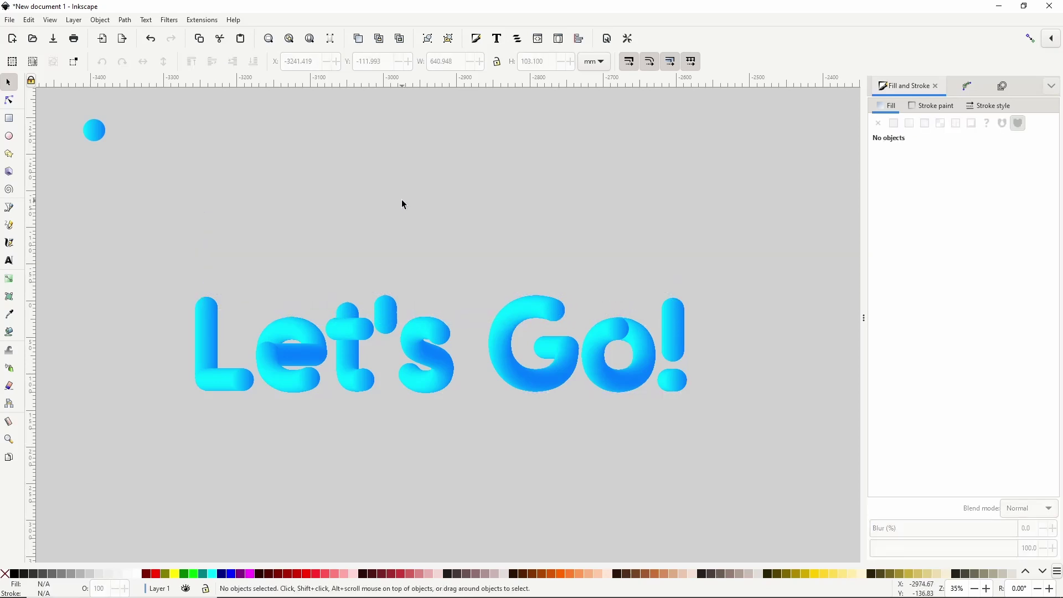